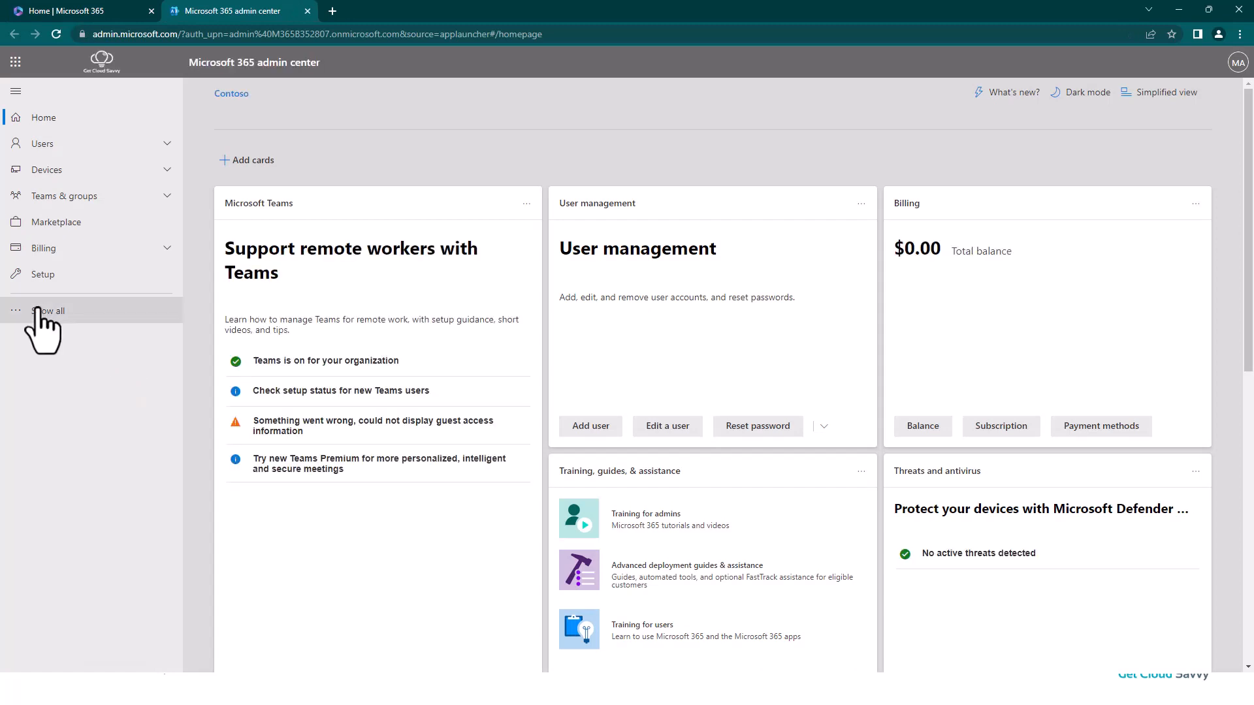
Step: Open the list of all groups in the Identity (Entra) admin center from the Microsoft 365 admin center
{"action": "left_click", "coordinate": [39, 311]}
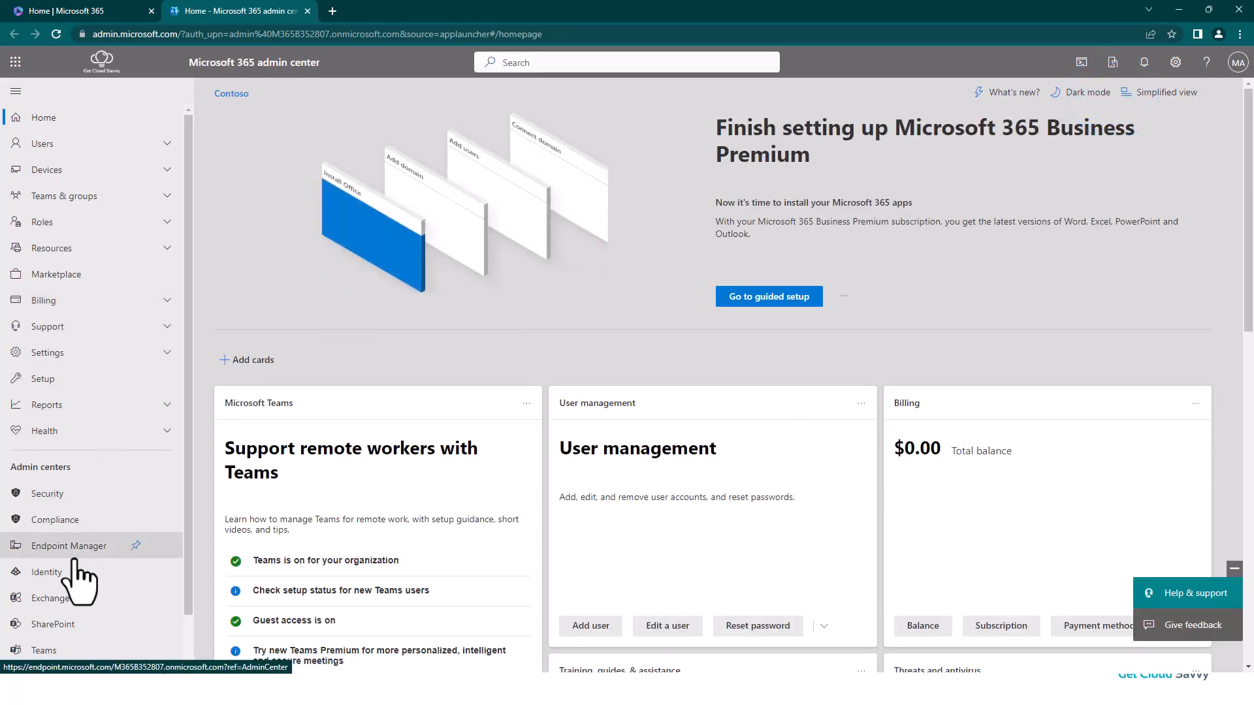
{"action": "scroll", "coordinate": [92, 568], "scroll_direction": "down", "scroll_amount": 1}
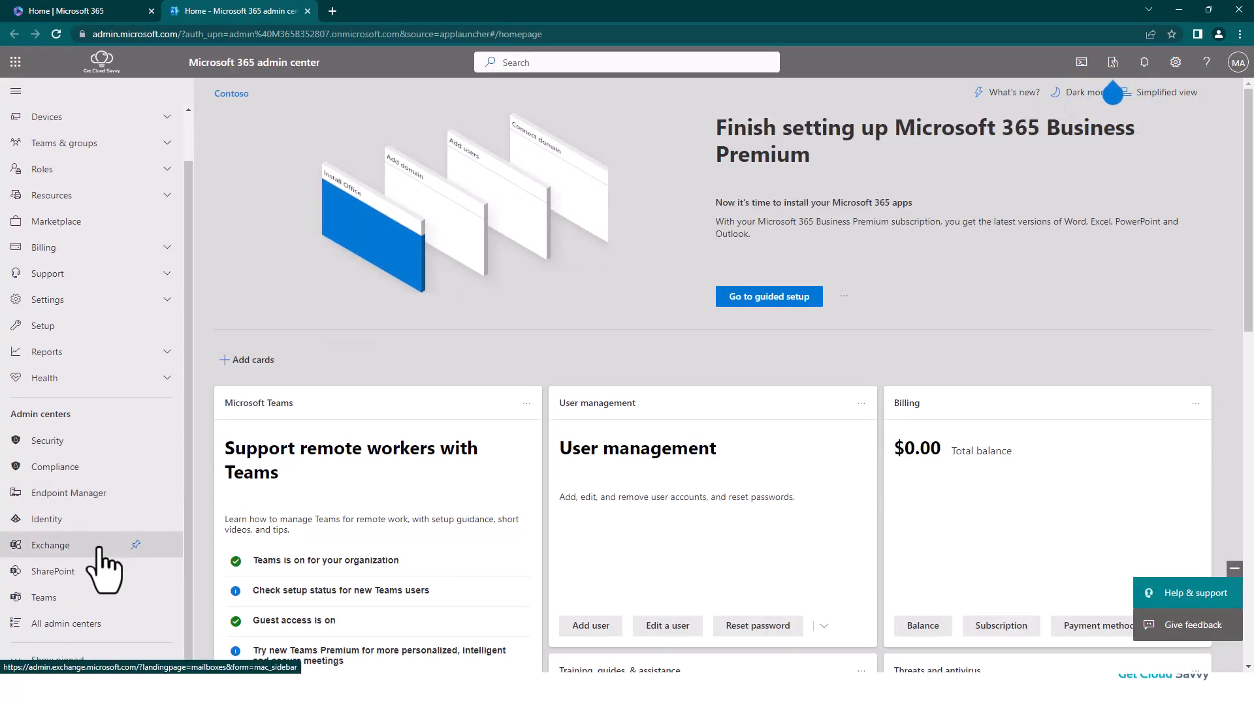
{"action": "left_click", "coordinate": [51, 520]}
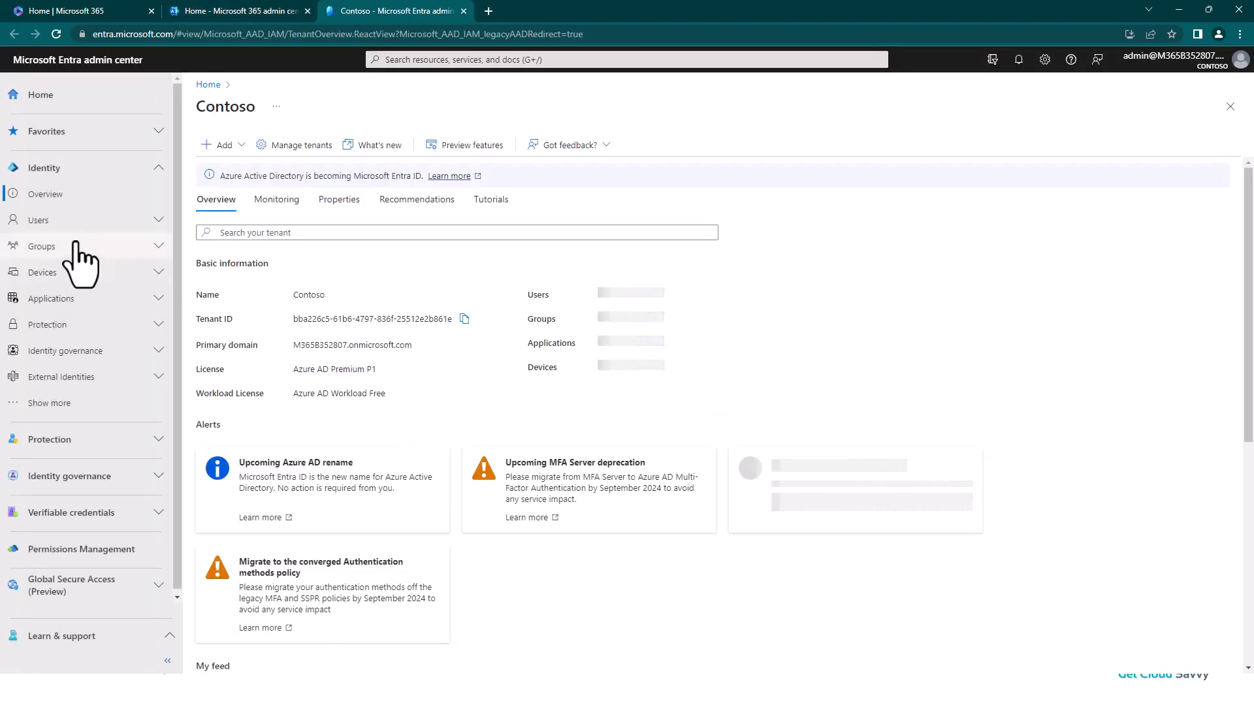
{"action": "left_click", "coordinate": [57, 250]}
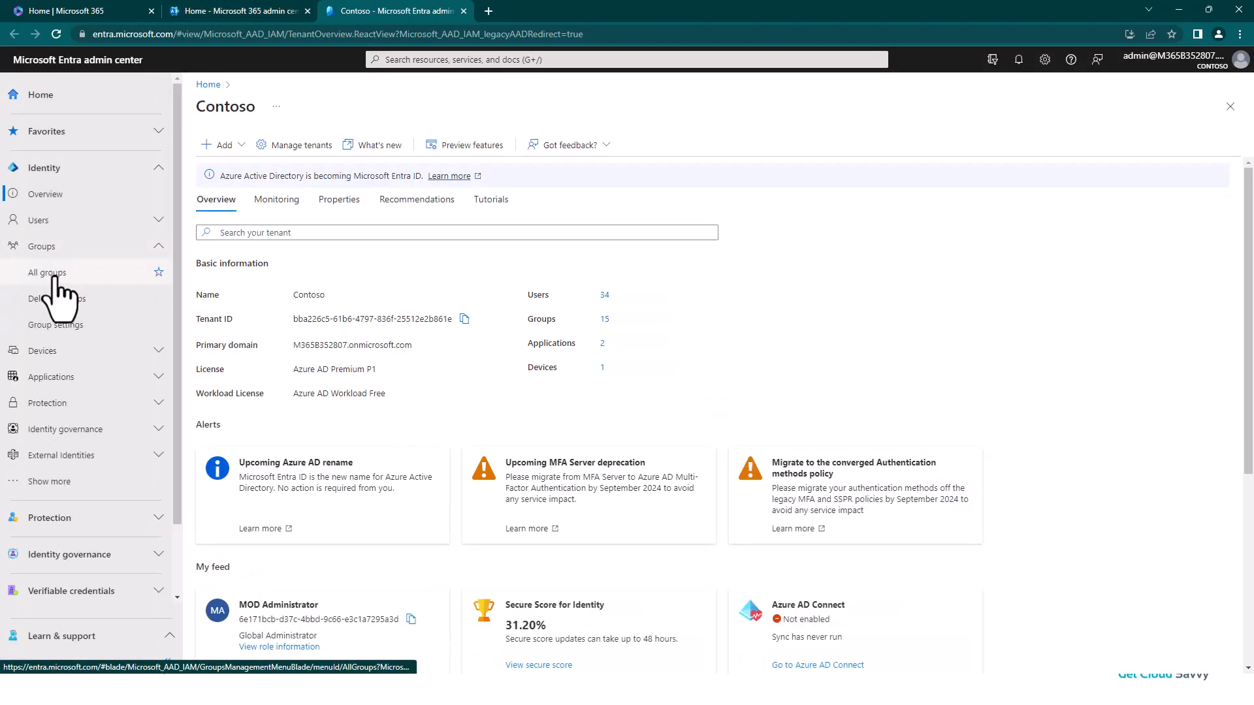
{"action": "left_click", "coordinate": [55, 273]}
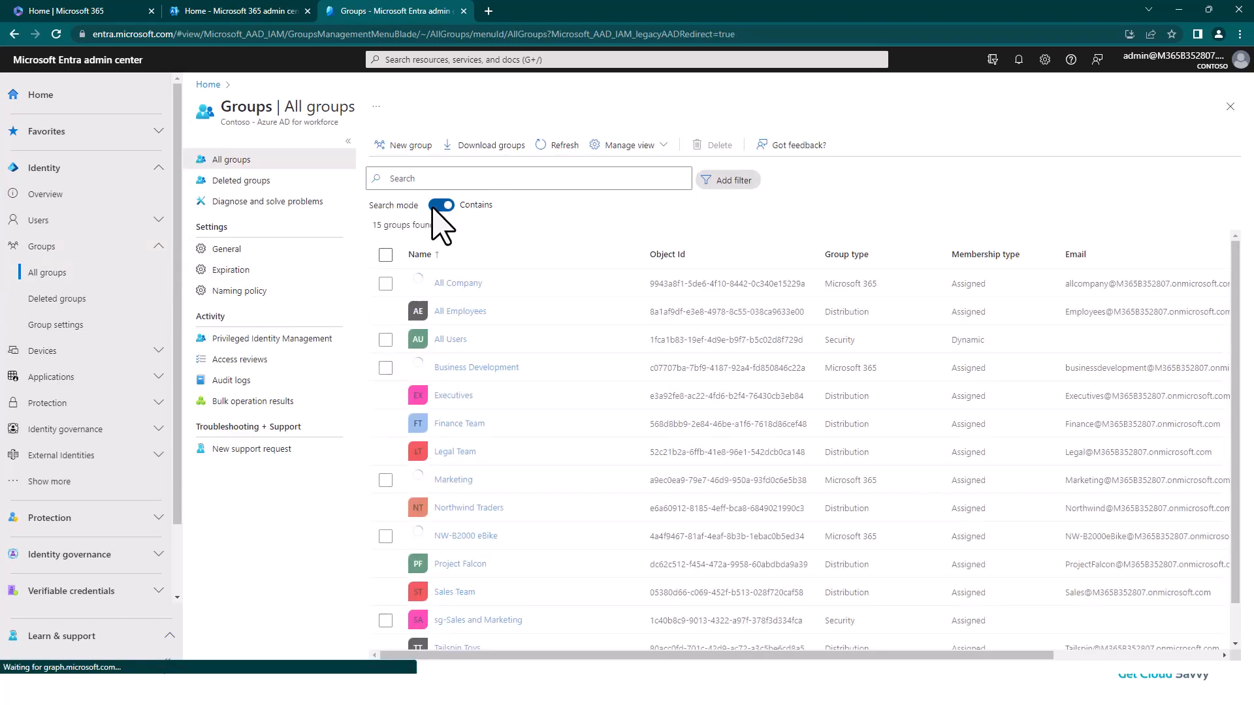
Step: Start a new Security group and name it MEM_AutopilotAADJoin
{"action": "left_click", "coordinate": [402, 147]}
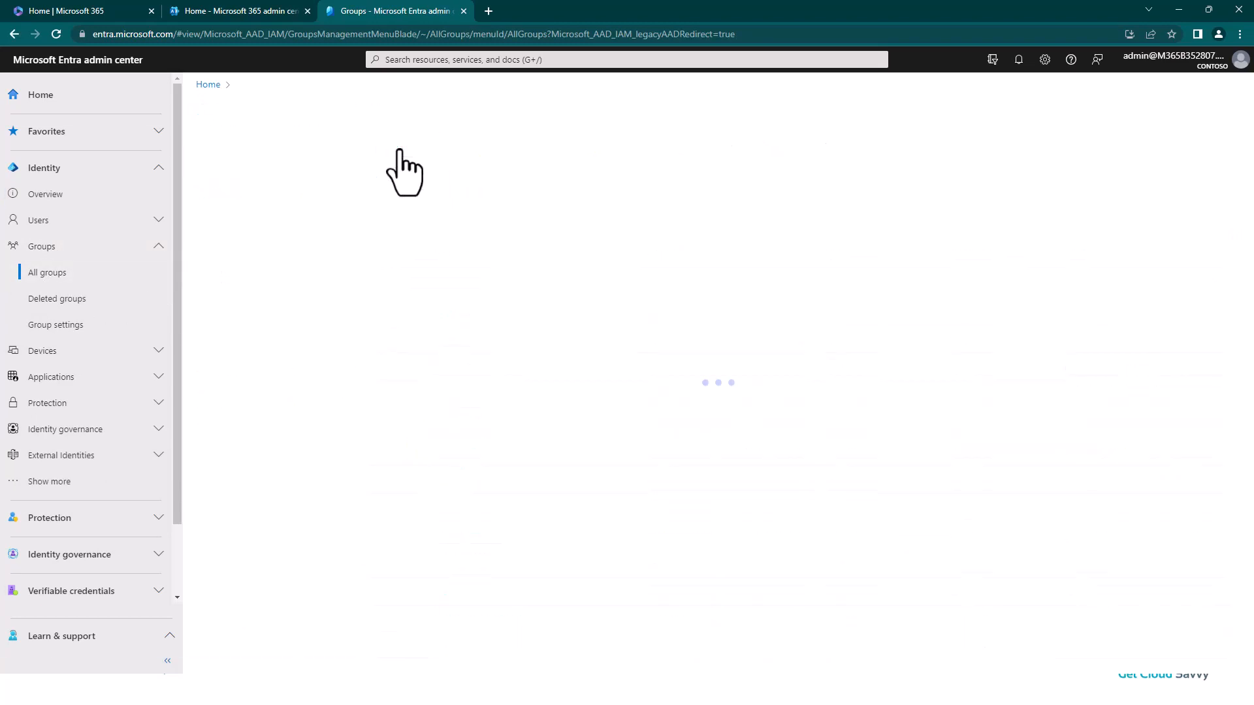
{"action": "left_click", "coordinate": [286, 232]}
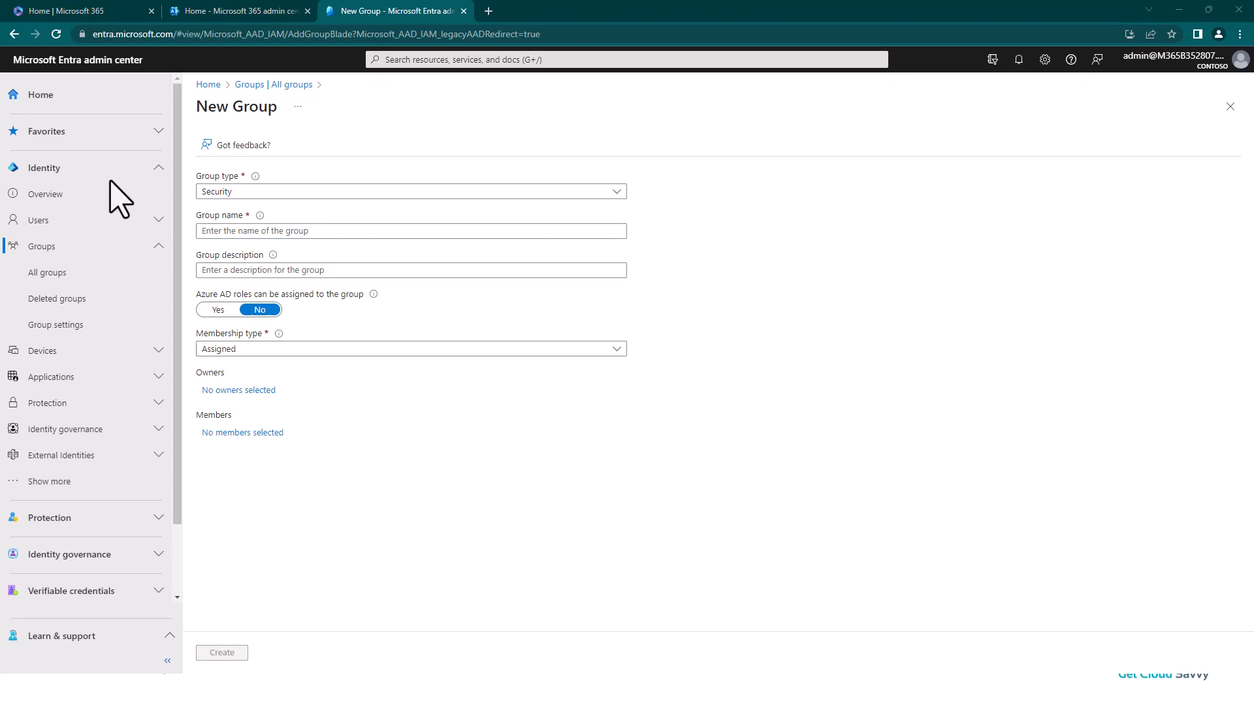
{"action": "left_click", "coordinate": [238, 231]}
{"action": "type", "text": "MEM_AutopilotAADJoin"}
Step: Describe the group as 'Devices in this group are assigned to the Windows Autopilot Azure AD Join deployment profile' and create it
{"action": "left_click", "coordinate": [244, 271]}
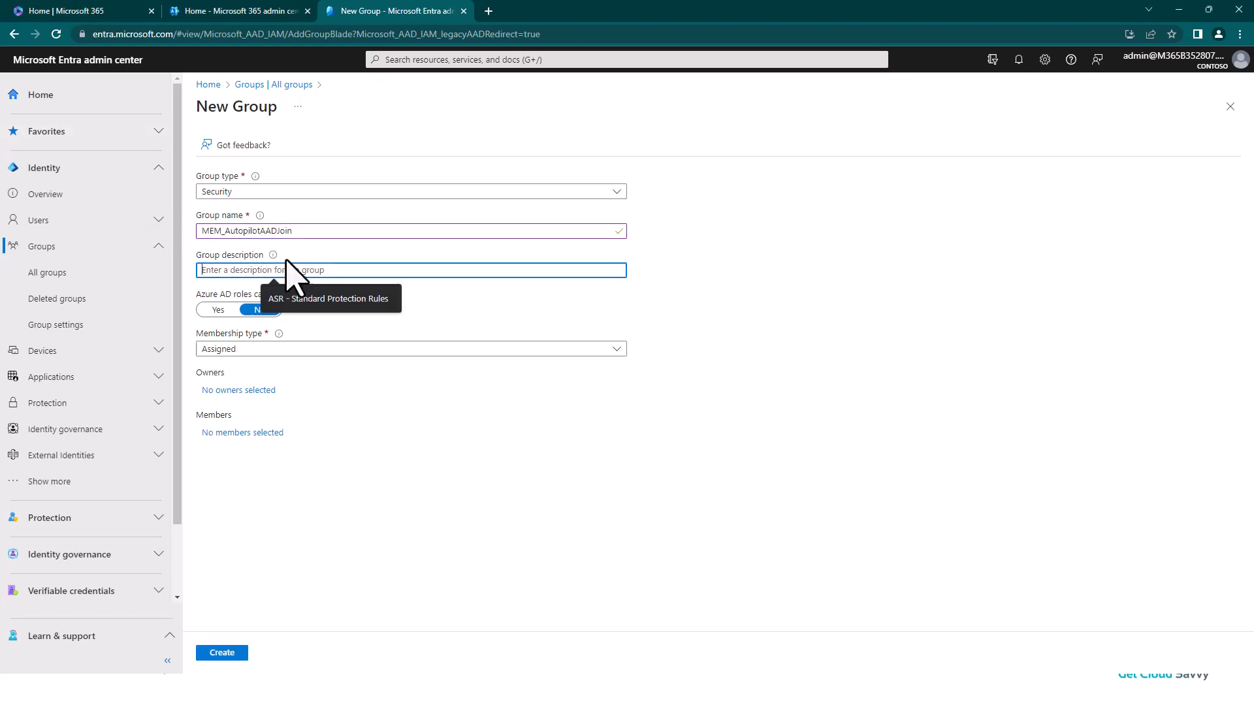
{"action": "left_click", "coordinate": [326, 232]}
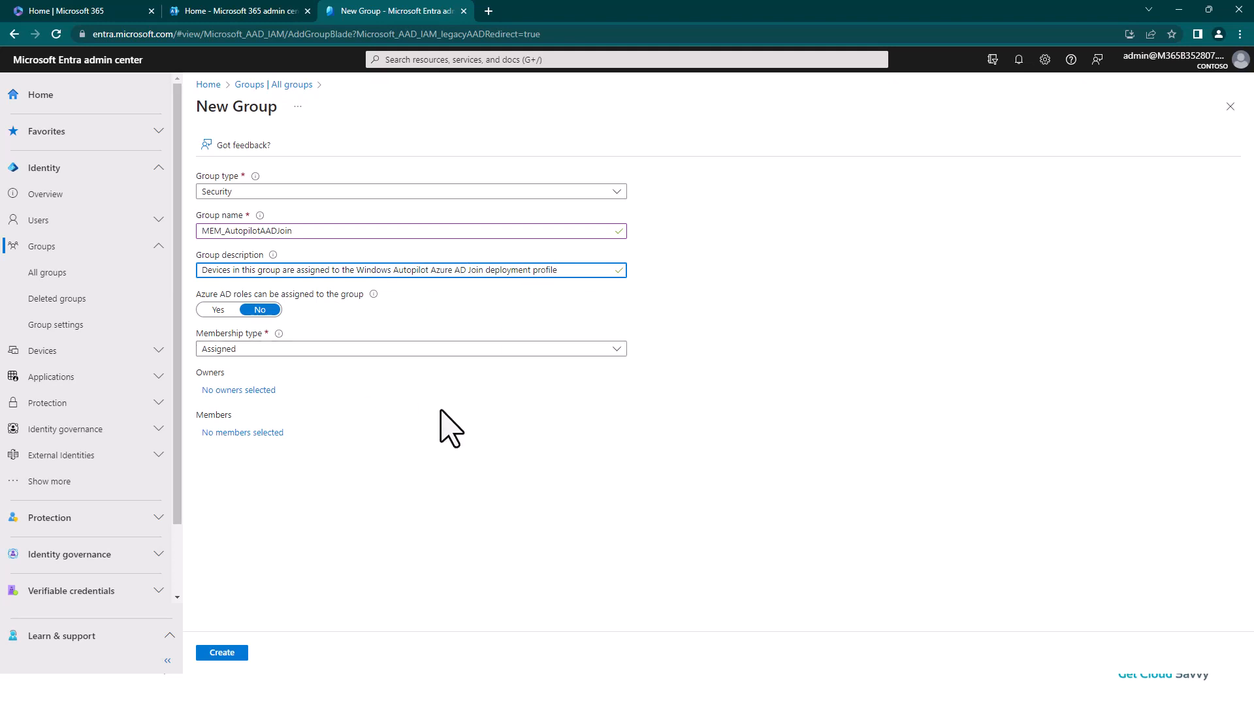
{"action": "left_click", "coordinate": [219, 653]}
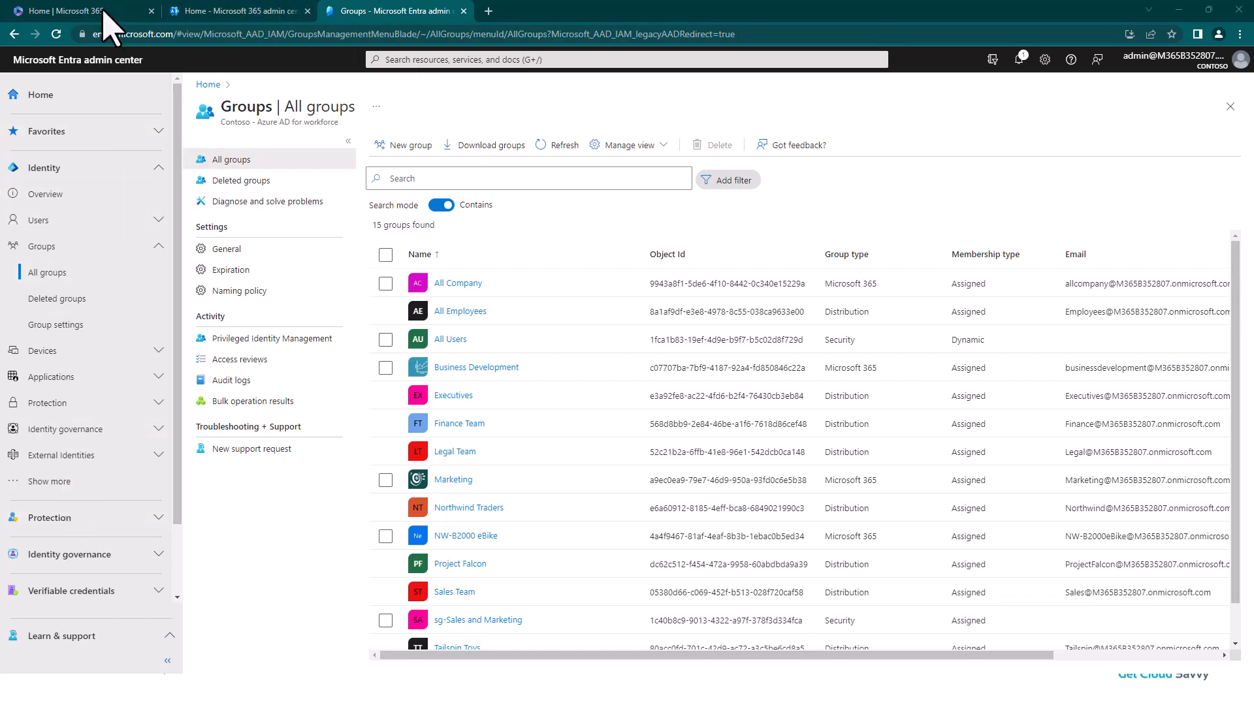
Step: Open the Windows Autopilot deployment profiles page in the Intune (Endpoint Manager) admin center
{"action": "left_click", "coordinate": [188, 11]}
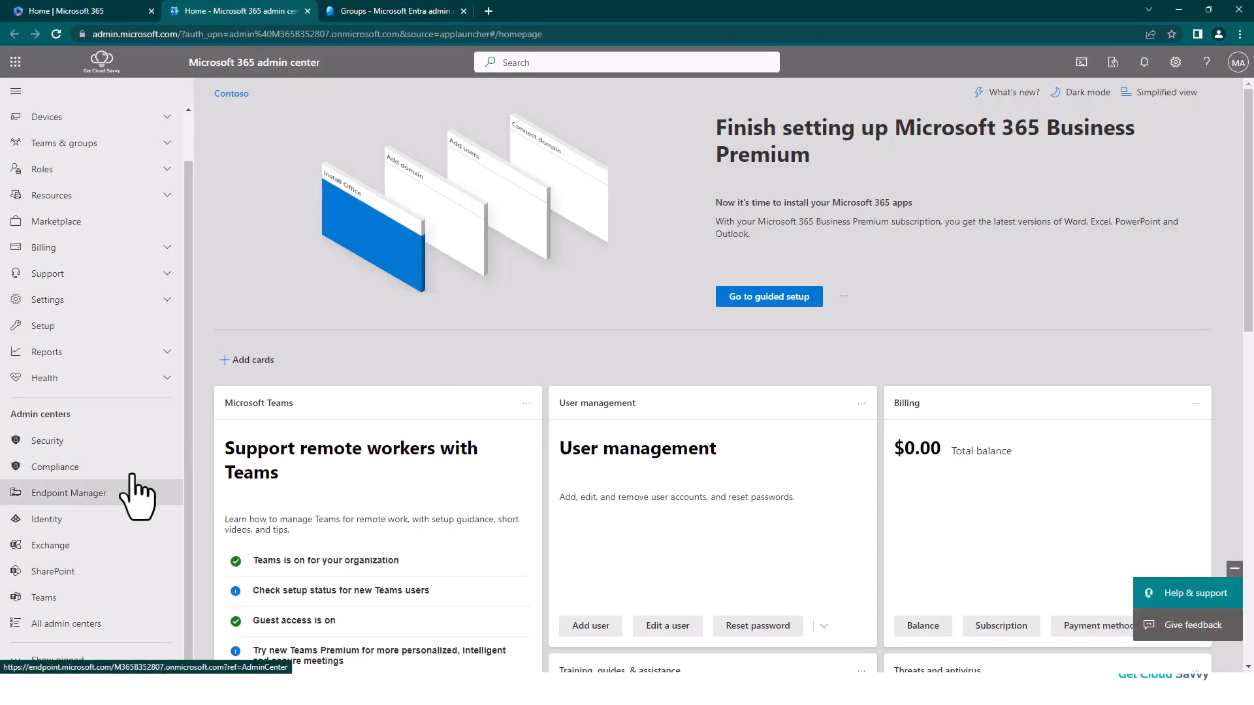
{"action": "left_click", "coordinate": [66, 495]}
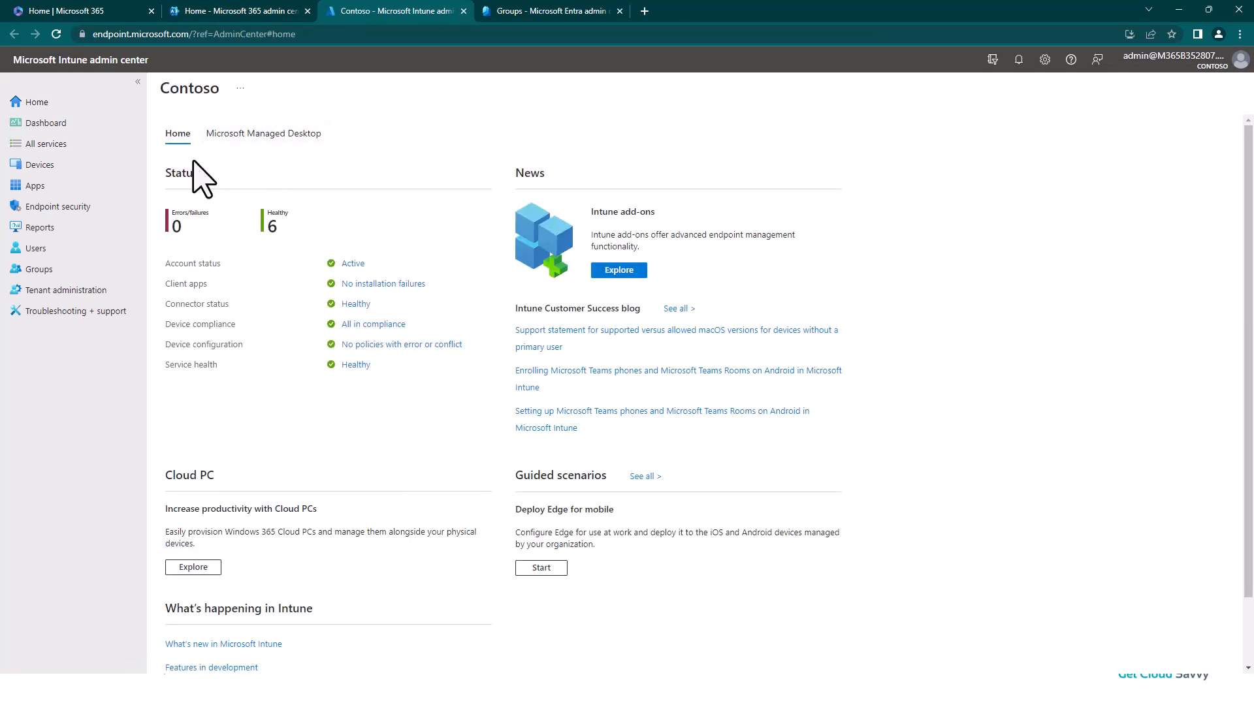
{"action": "left_click", "coordinate": [38, 167]}
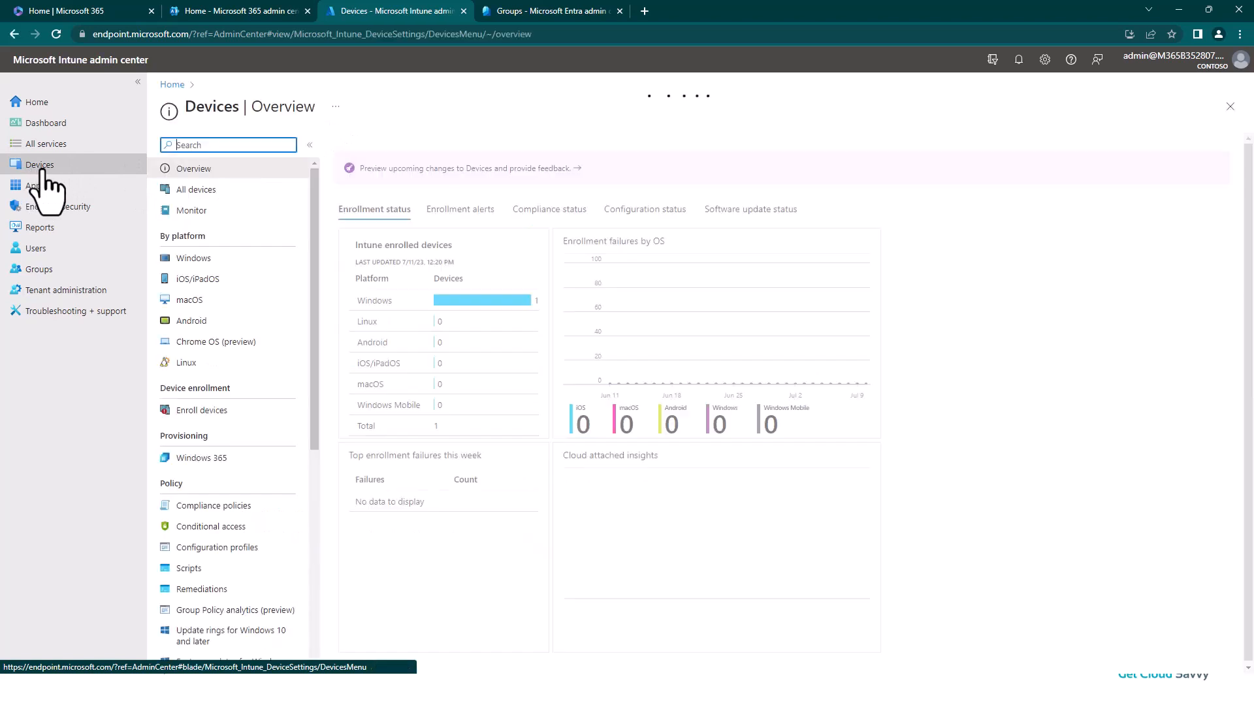
{"action": "left_click", "coordinate": [209, 412]}
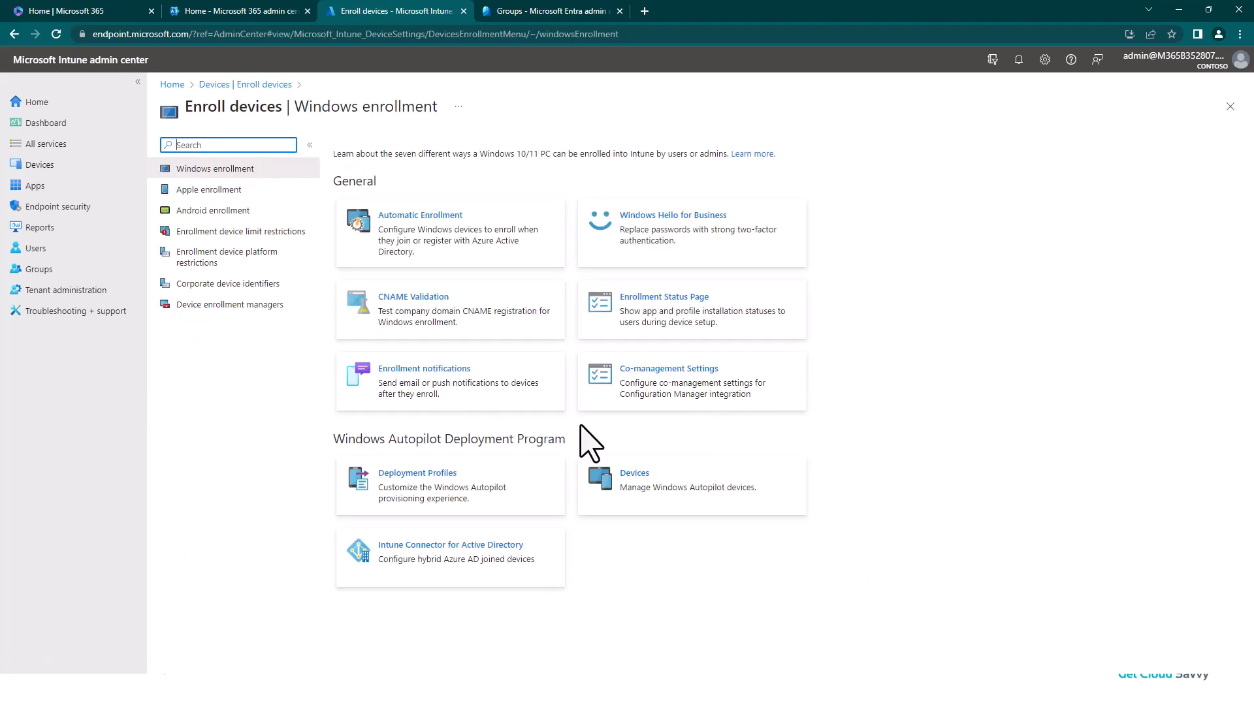
{"action": "left_click", "coordinate": [411, 475]}
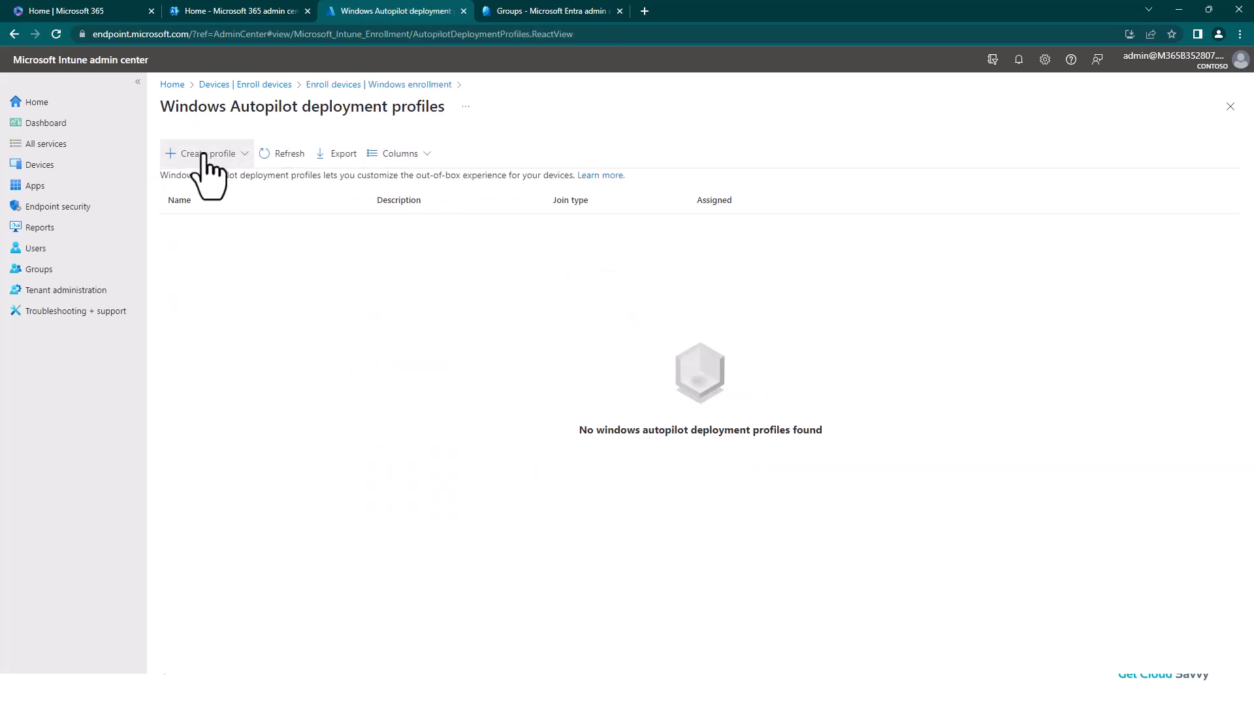
Step: Create a Windows PC deployment profile named Windows Autopilot Azure AD Join
{"action": "left_click", "coordinate": [203, 154]}
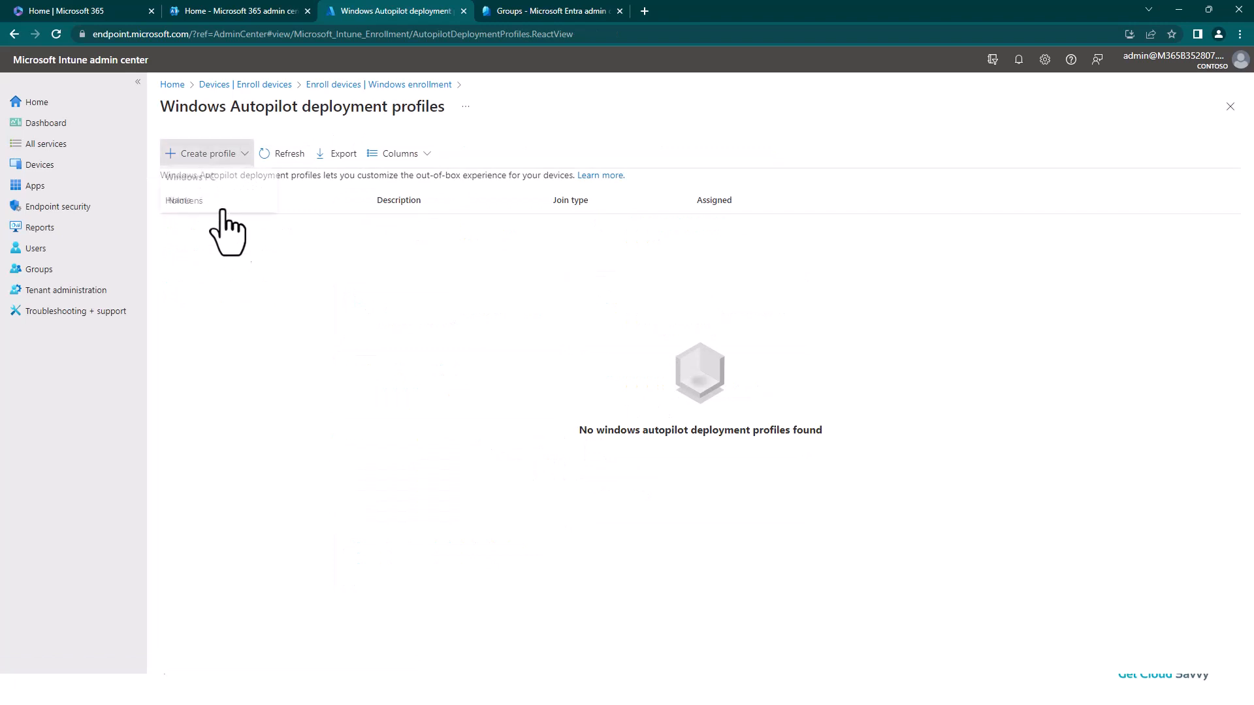
{"action": "left_click", "coordinate": [207, 177]}
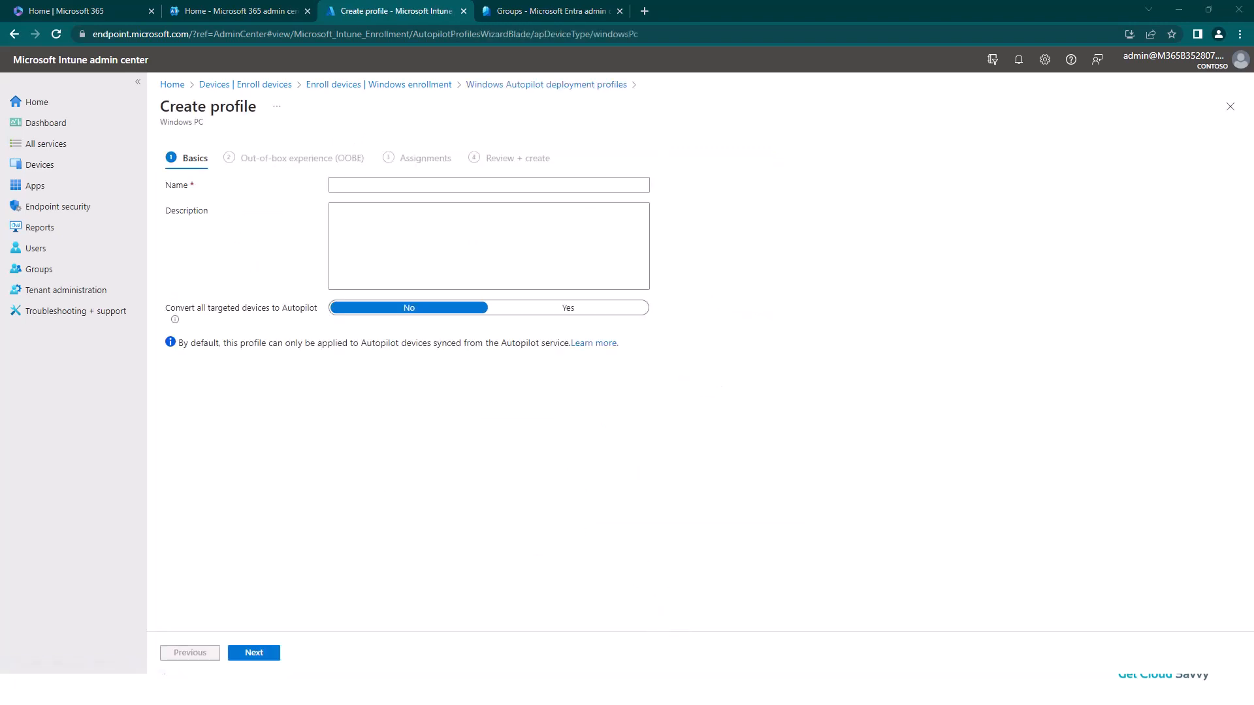
{"action": "left_click", "coordinate": [383, 187]}
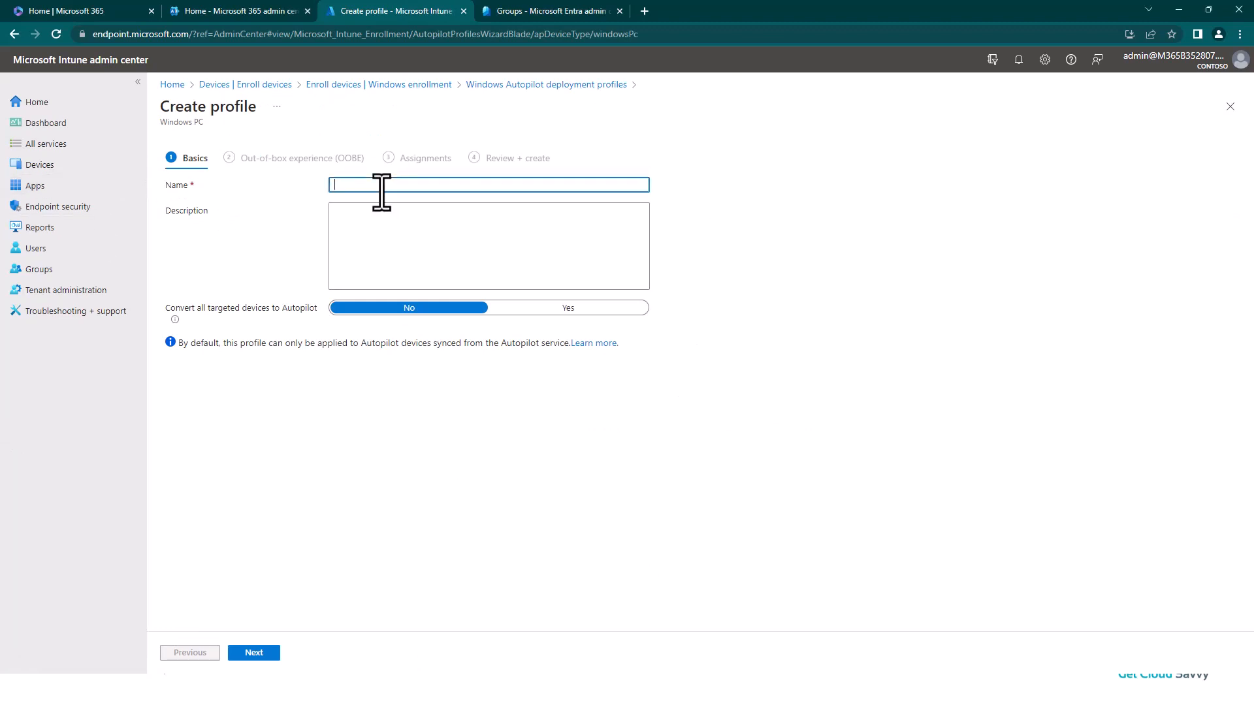
{"action": "type", "text": "Windows Autopilot Azure AD Join"}
Step: Add the description 'Devices in this Autopilot deployment profile will have a streamlined self service OOBE experience…' without leading spaces, then continue
{"action": "left_click", "coordinate": [361, 226]}
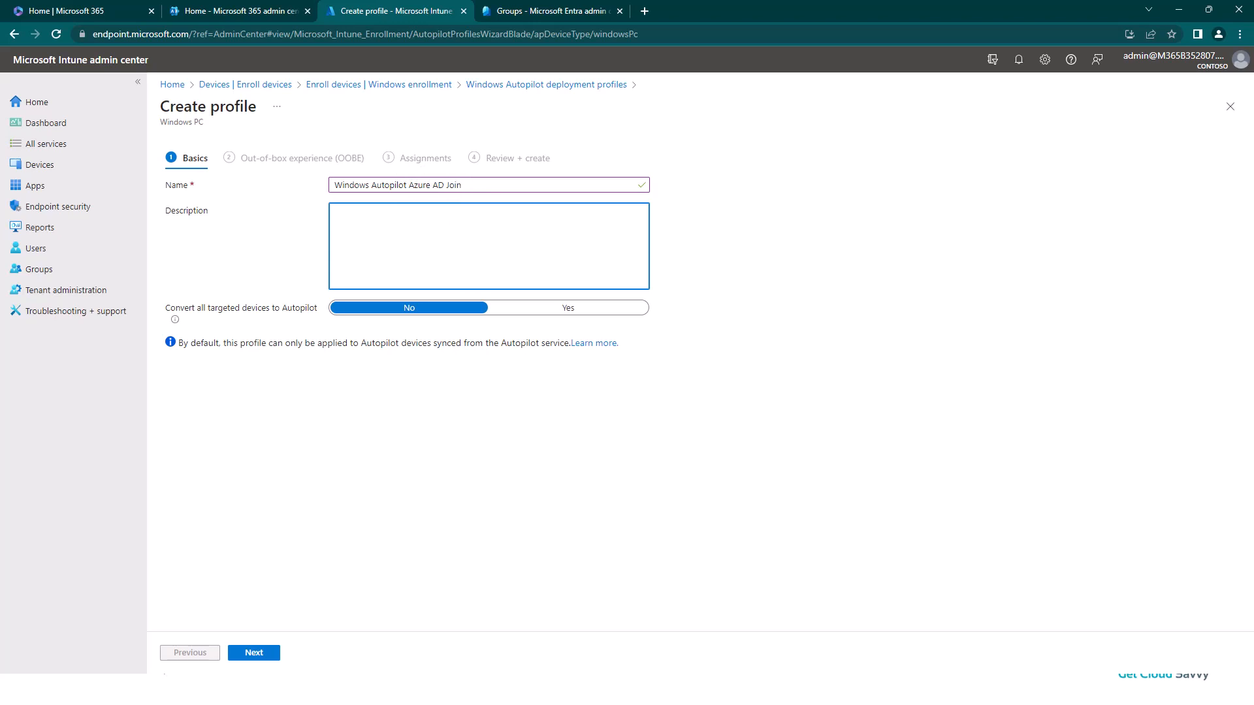
{"action": "left_click", "coordinate": [383, 239]}
{"action": "type", "text": "⦿ Devices in this Autopilot deployment profile will have a streamlined self service OOBE experience and their device will be Azure AD joined."}
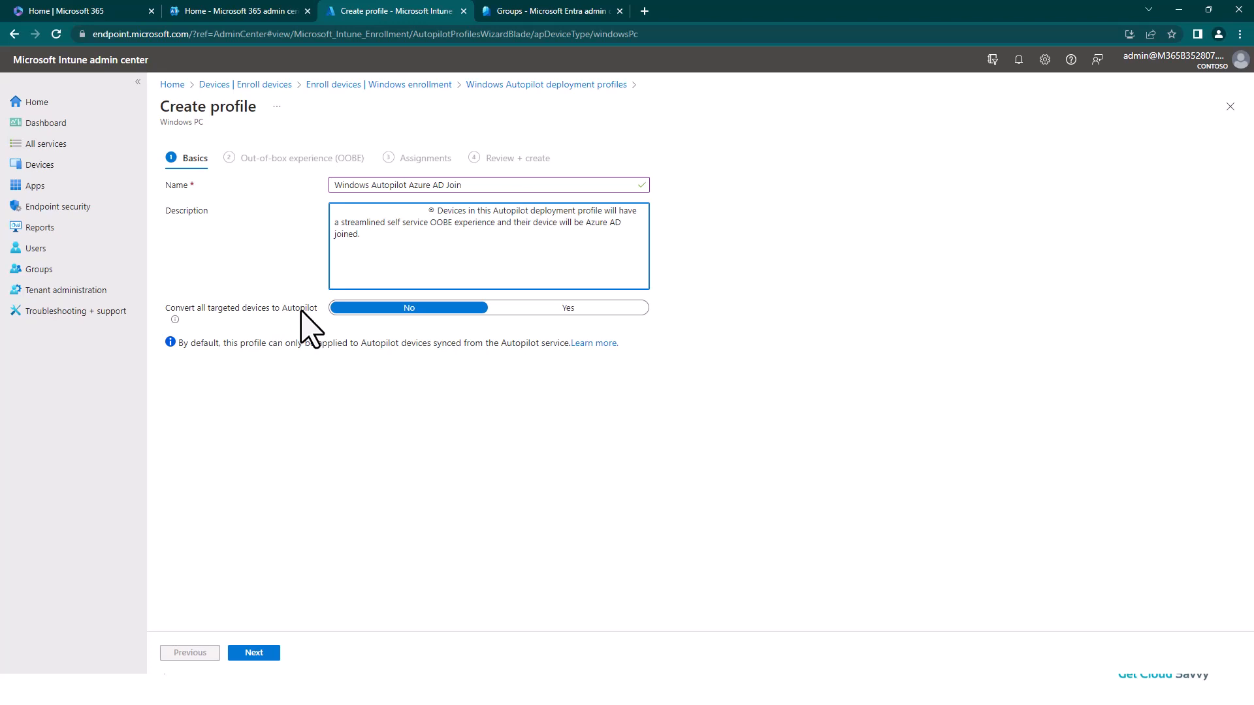
{"action": "mouse_move", "coordinate": [175, 321]}
{"action": "left_click_drag", "start_coordinate": [435, 209], "coordinate": [332, 209]}
{"action": "key", "text": "BackSpace"}
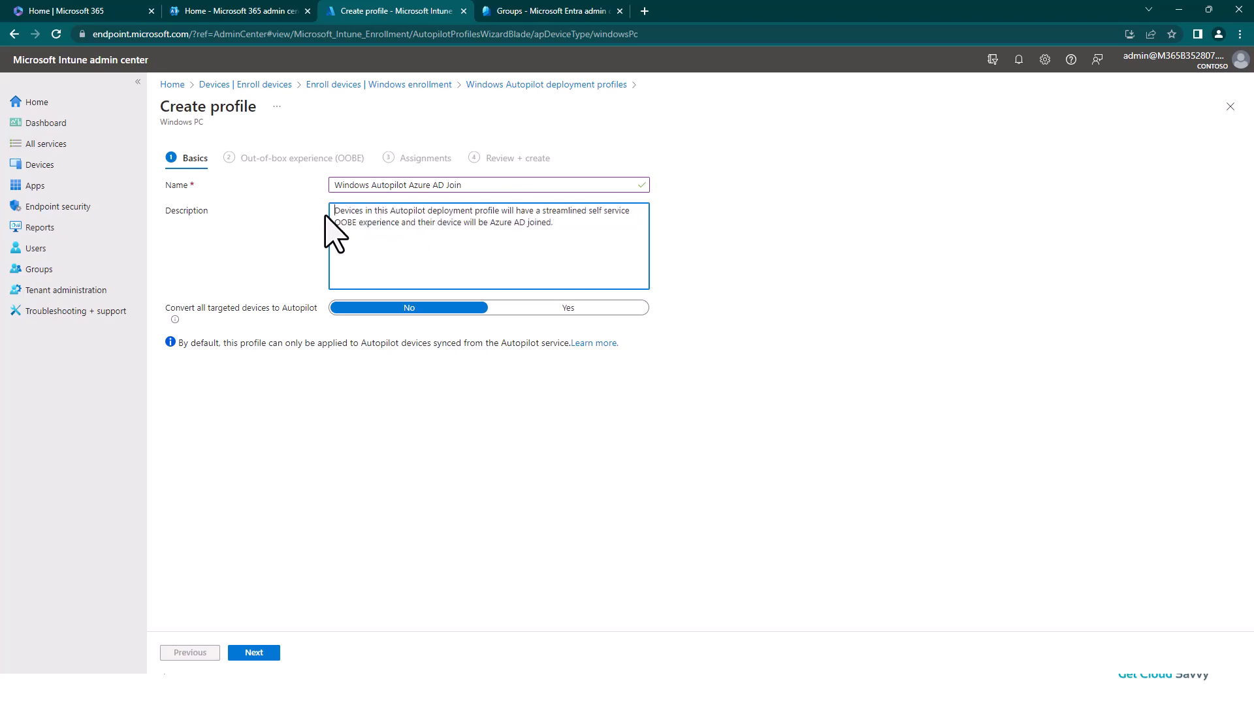
{"action": "left_click", "coordinate": [255, 654]}
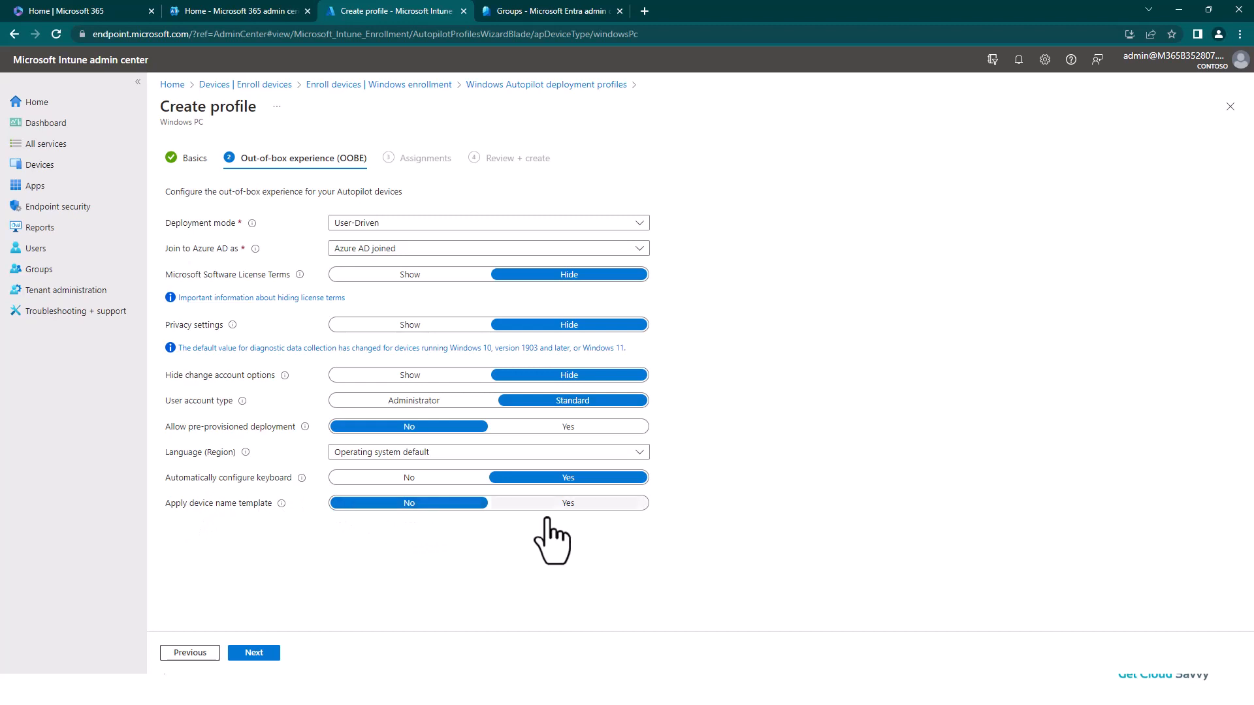
Step: Enable the device name template, set the name to GCSWIN-%RAND:4%, and continue to assignments
{"action": "left_click", "coordinate": [563, 503]}
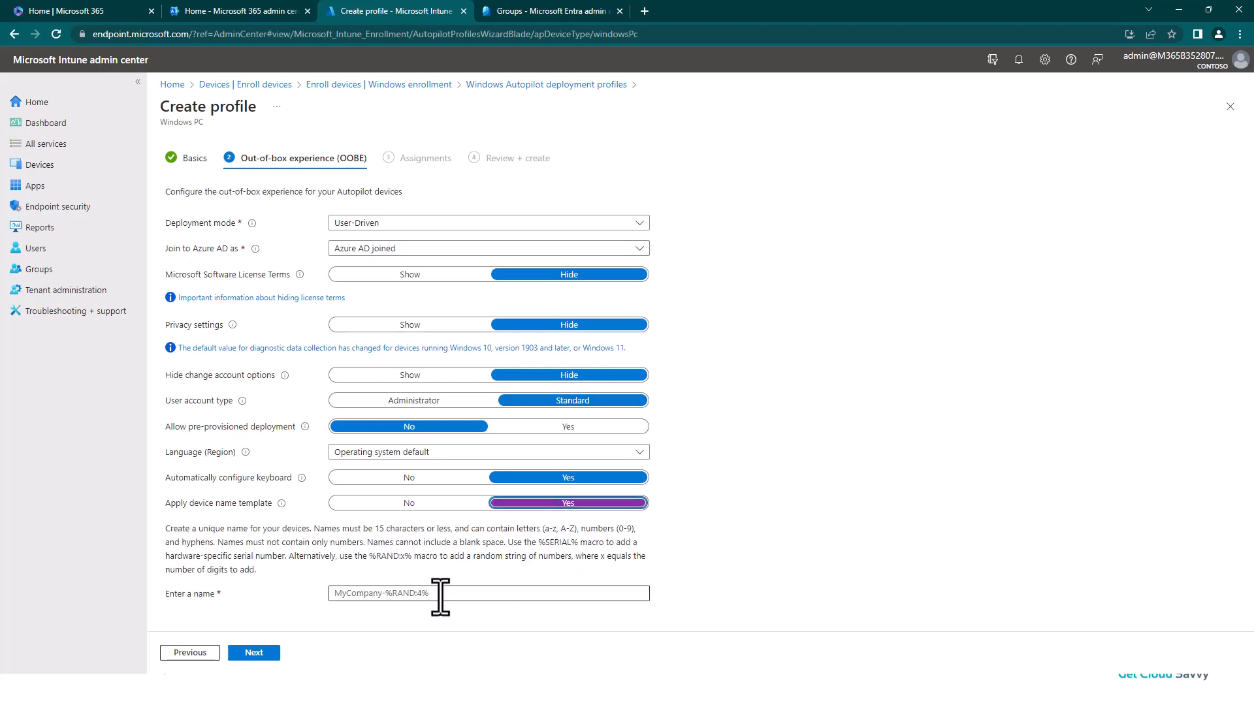
{"action": "left_click", "coordinate": [440, 594]}
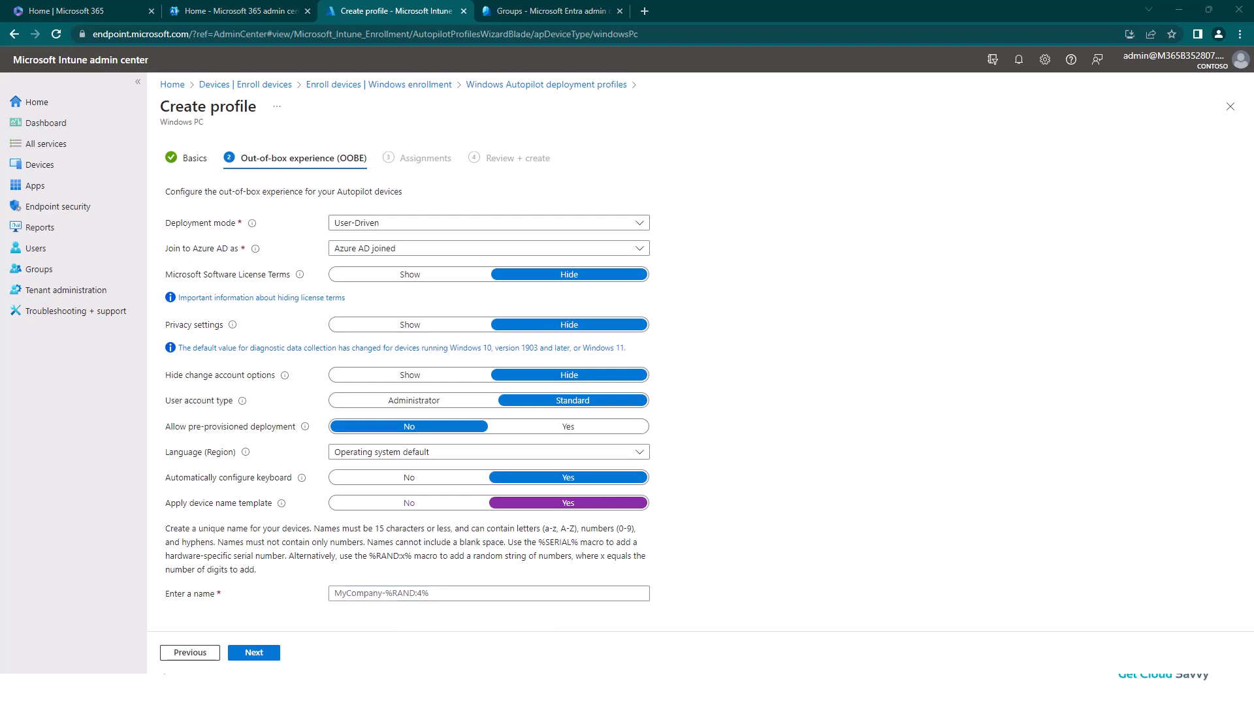
{"action": "left_click", "coordinate": [352, 594]}
{"action": "type", "text": "GCSWIN-%RAND:4%"}
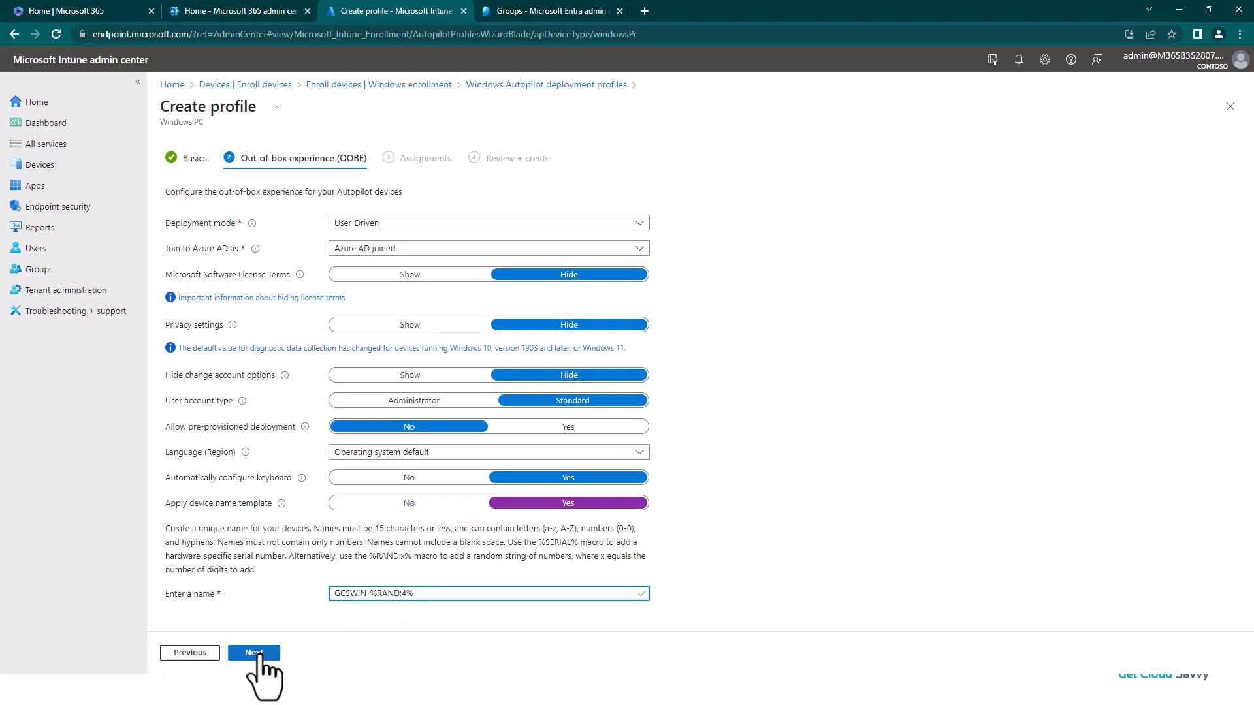
{"action": "left_click", "coordinate": [254, 652]}
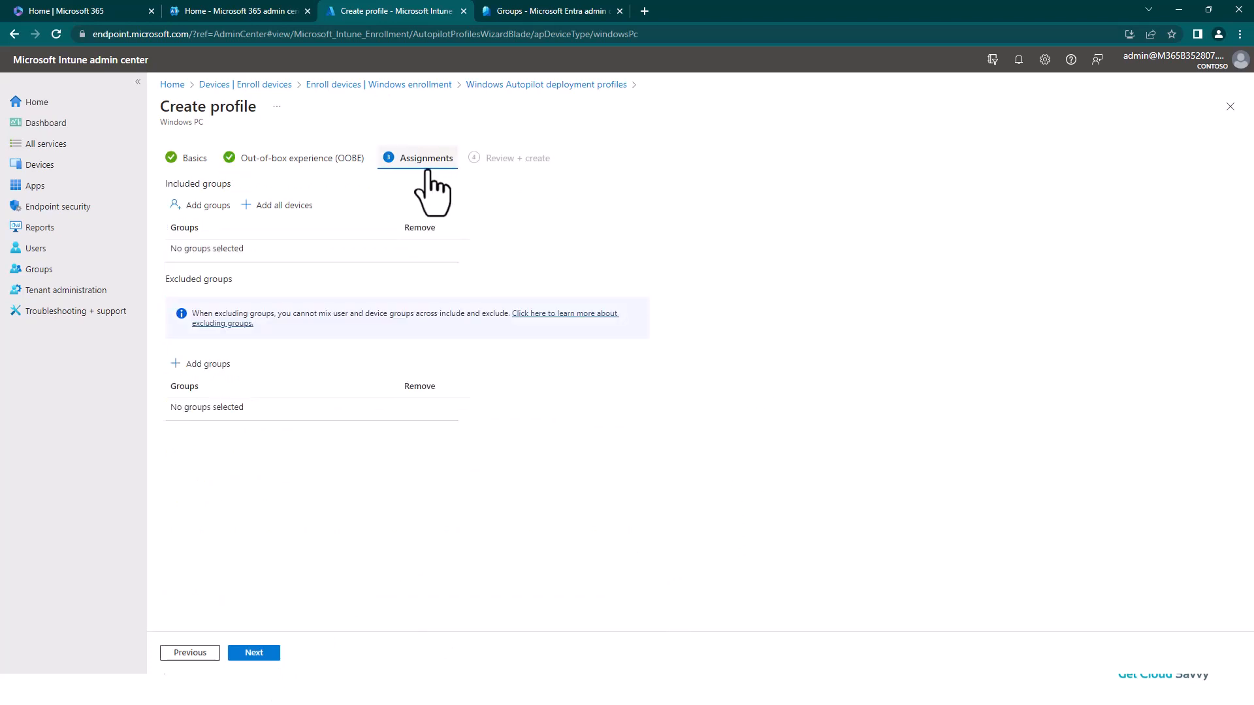
Step: Include the MEM_AutopilotAADJoin group in the profile's assignments, then review and create the profile
{"action": "left_click", "coordinate": [202, 214]}
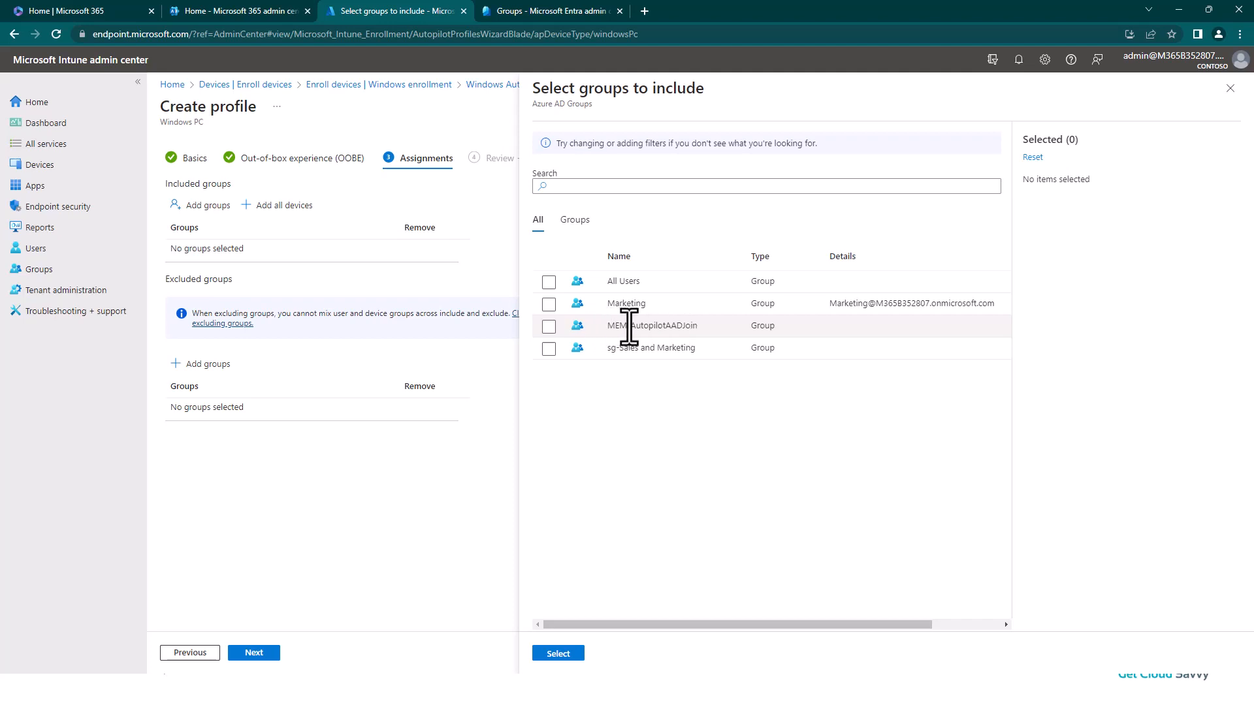
{"action": "left_click", "coordinate": [549, 327]}
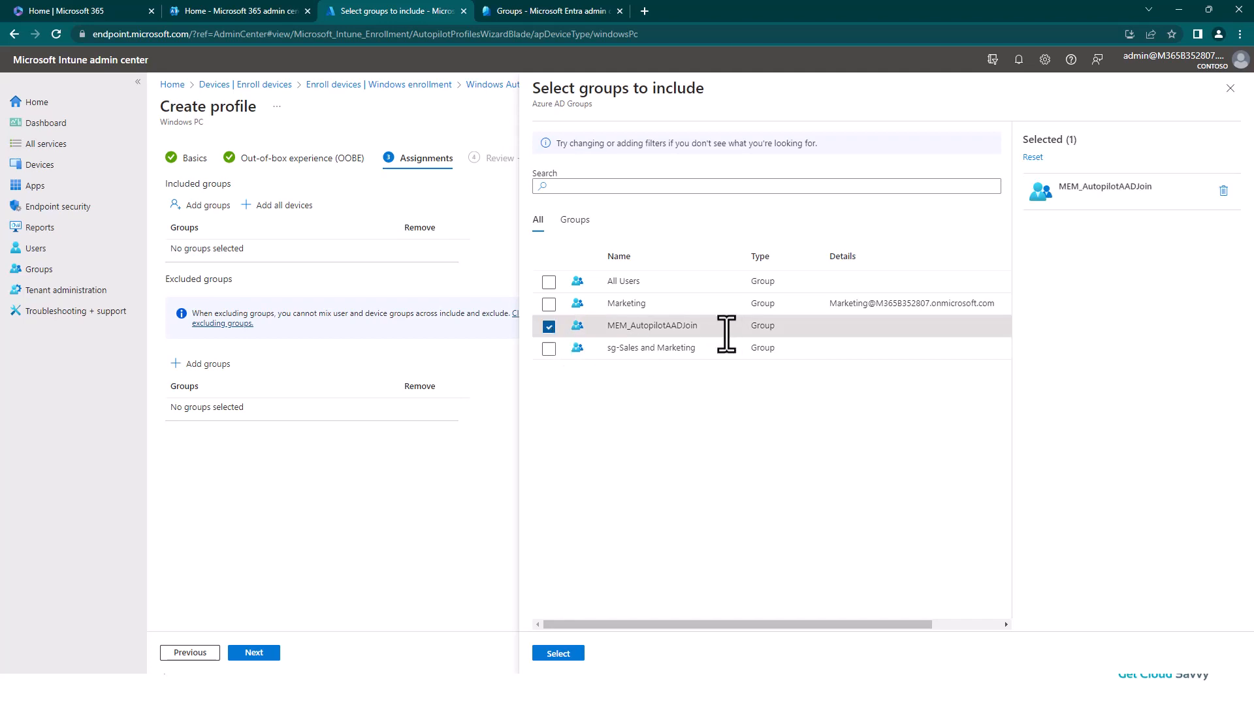
{"action": "left_click", "coordinate": [567, 654]}
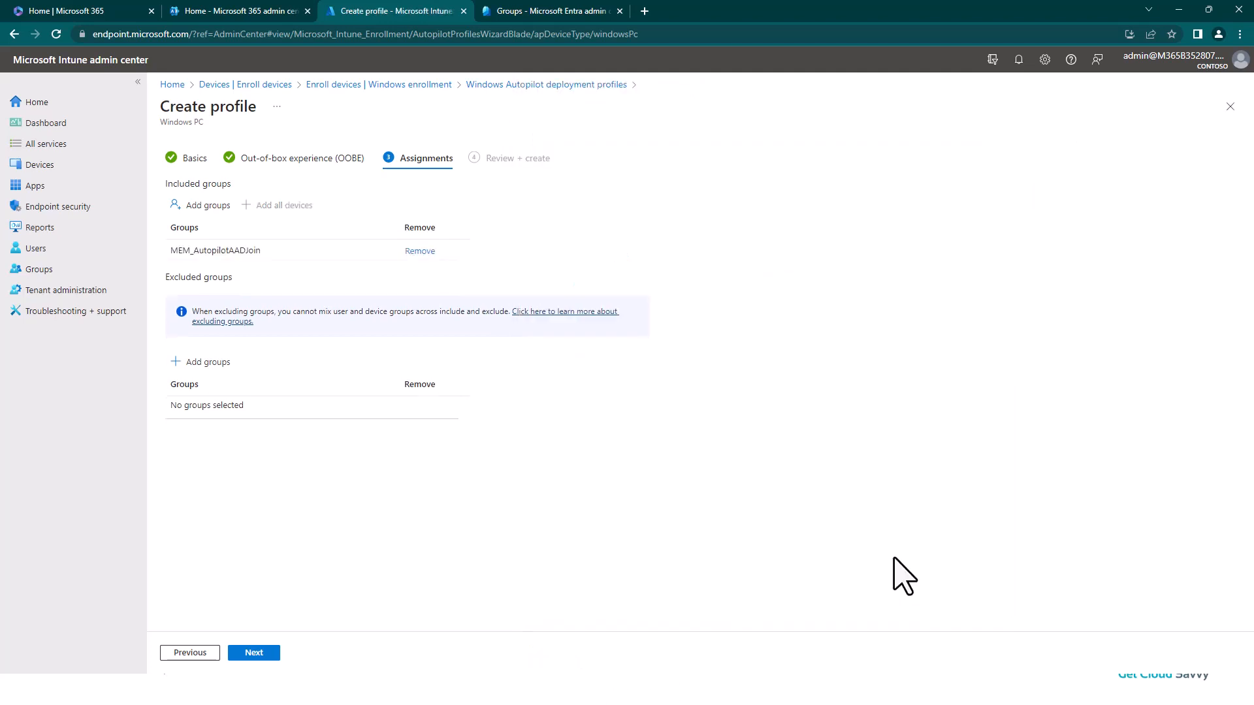
{"action": "left_click", "coordinate": [272, 655]}
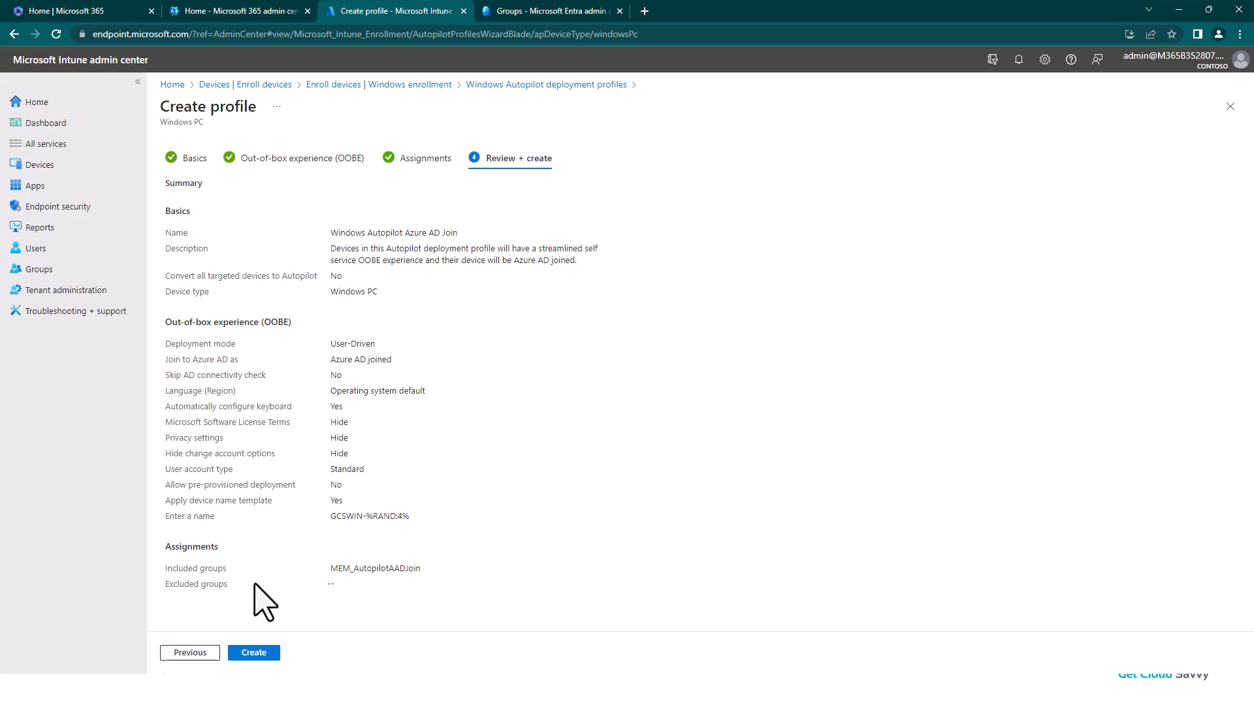
{"action": "left_click", "coordinate": [256, 653]}
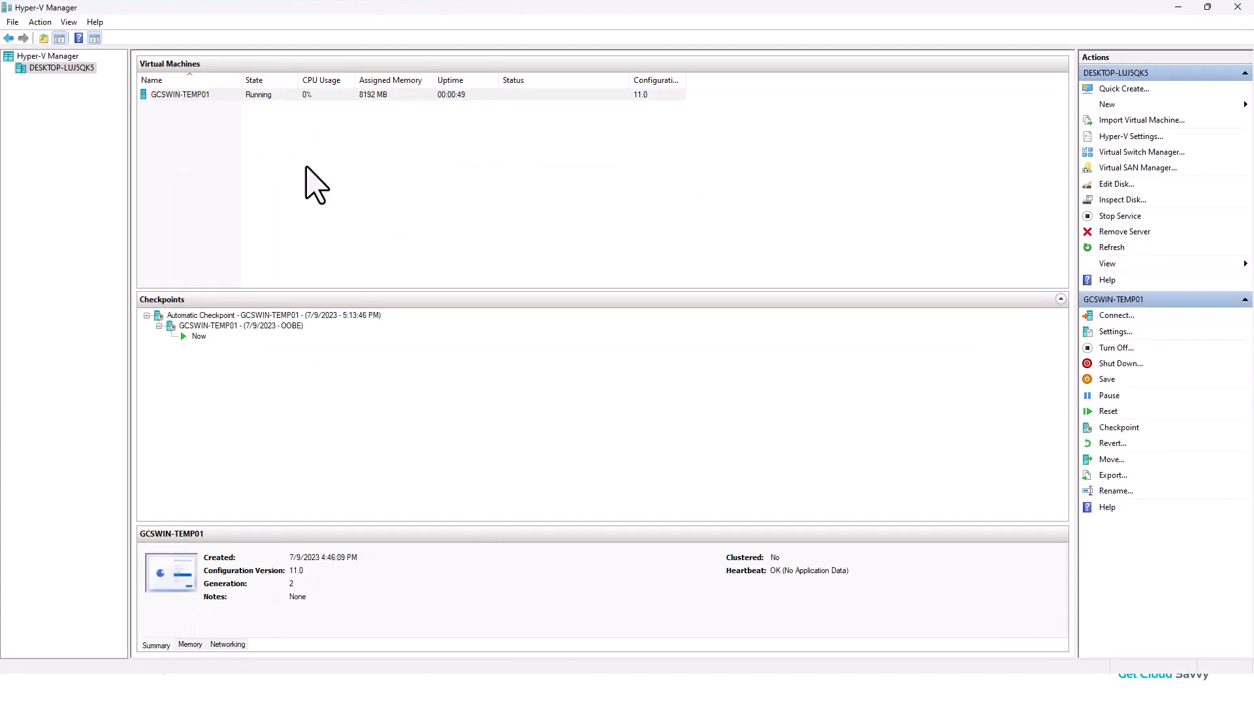
Step: Connect to the GCSWIN-TEMP01 virtual machine in Hyper-V Manager and switch its window to full screen mode
{"action": "right_click", "coordinate": [177, 97]}
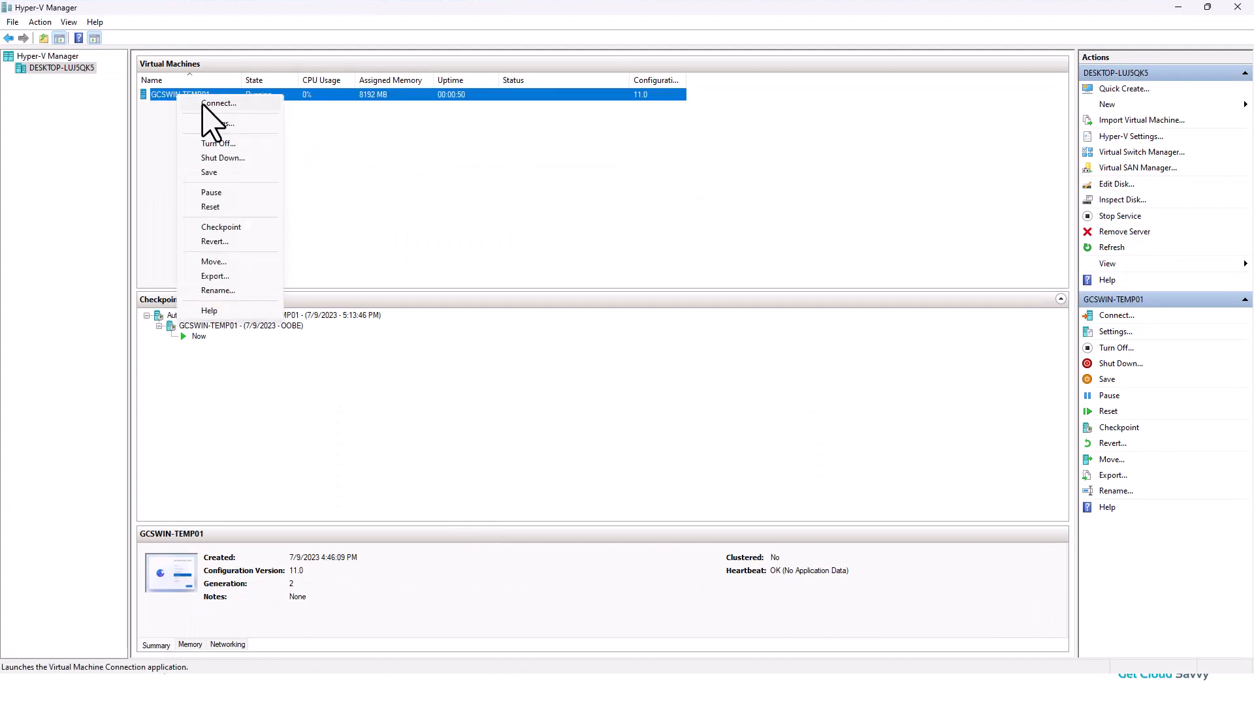
{"action": "left_click", "coordinate": [220, 104]}
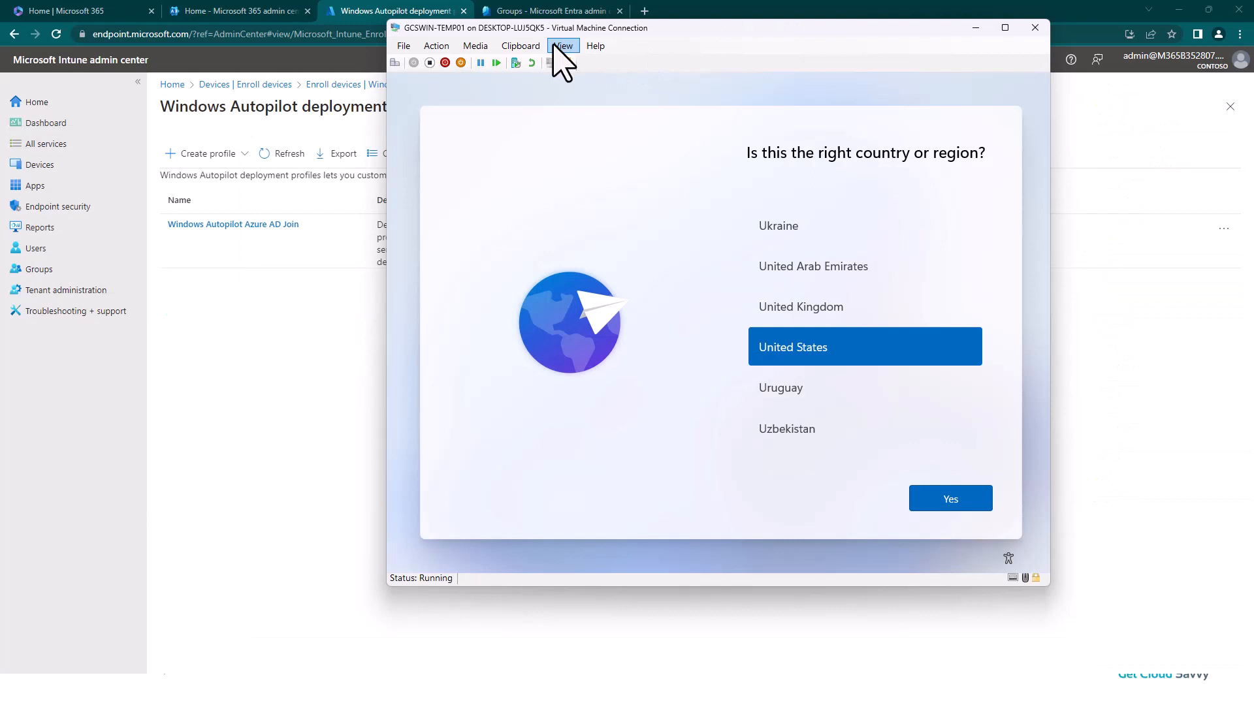
{"action": "left_click", "coordinate": [562, 46]}
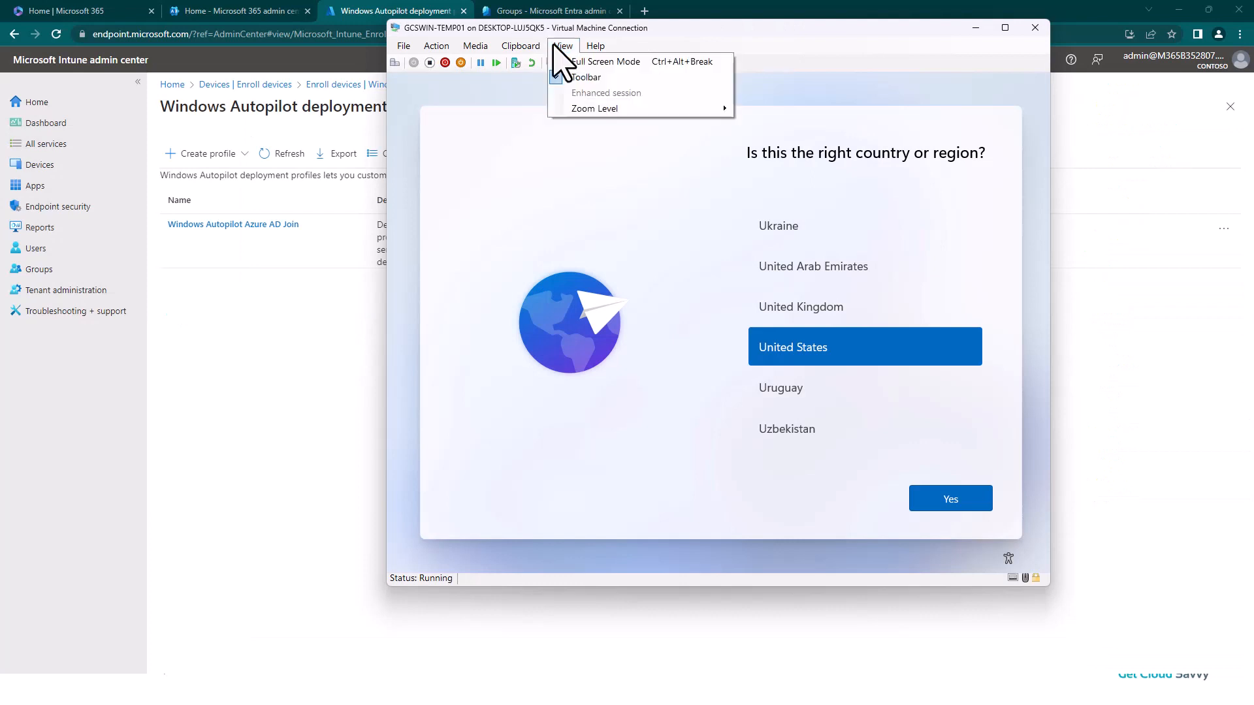
{"action": "left_click", "coordinate": [594, 62]}
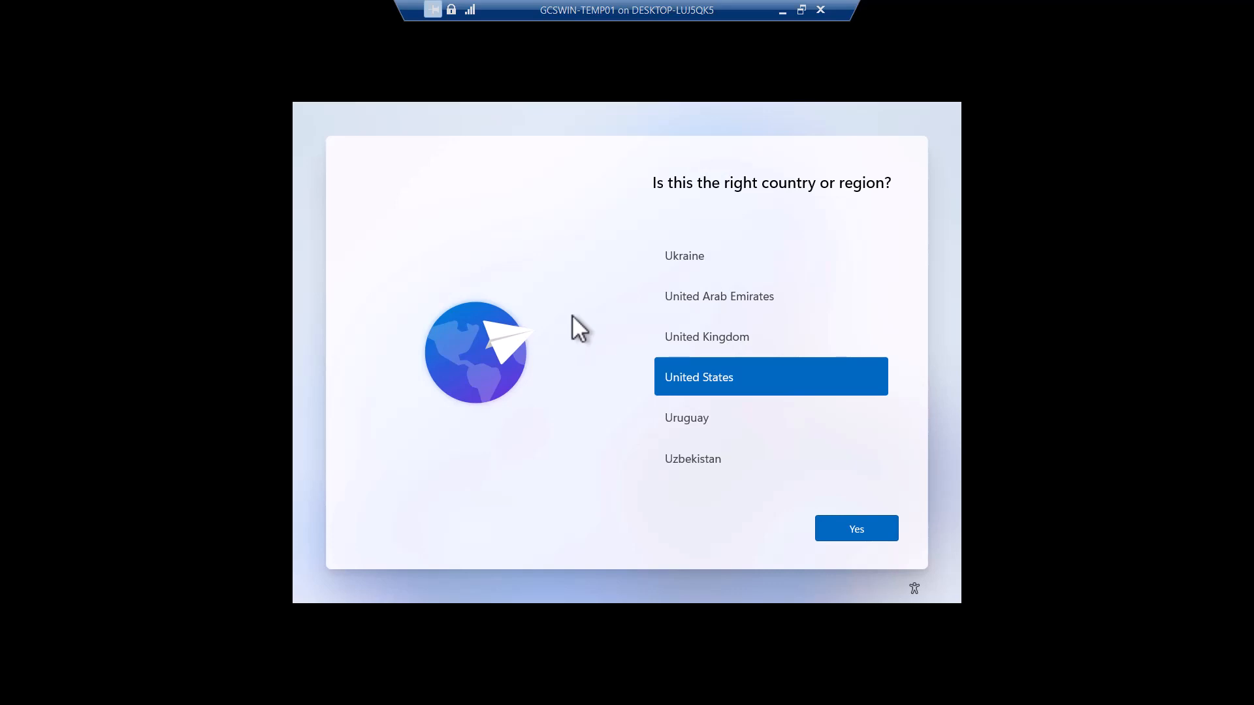
Step: Open Windows Autopilot diagnostics on the VM's setup screen and start exporting the logs
{"action": "key", "text": "Return"}
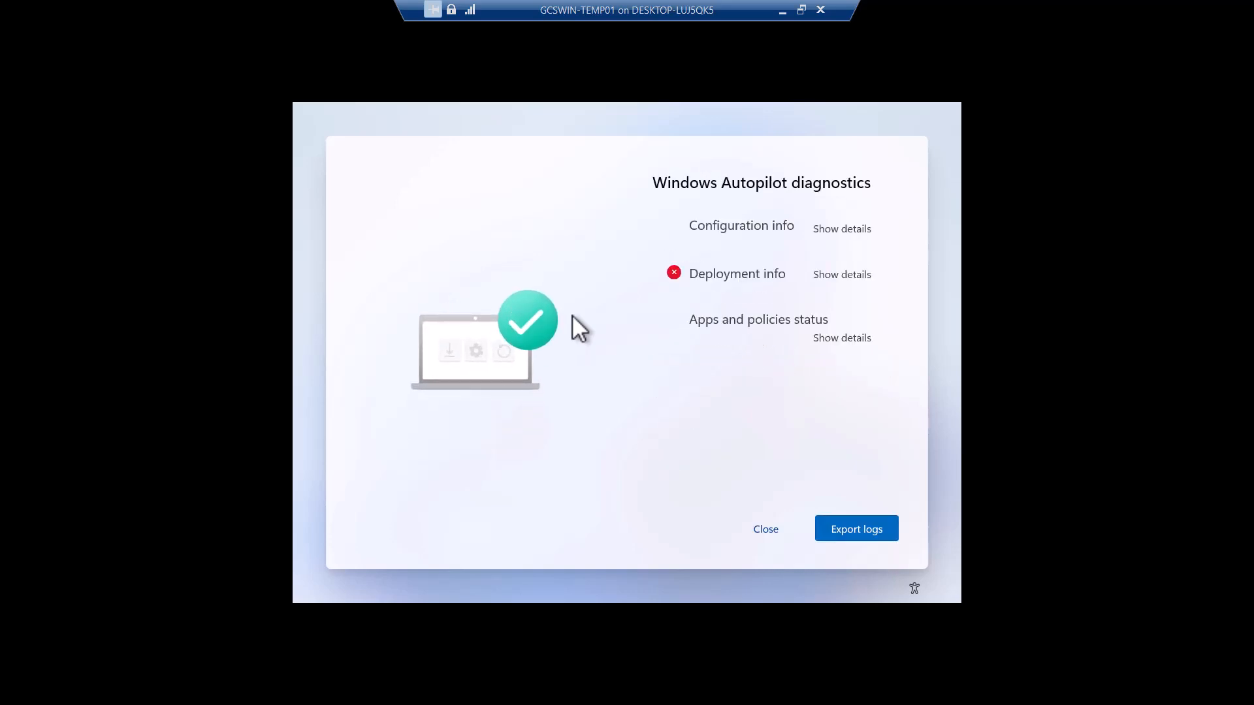
{"action": "left_click", "coordinate": [865, 531]}
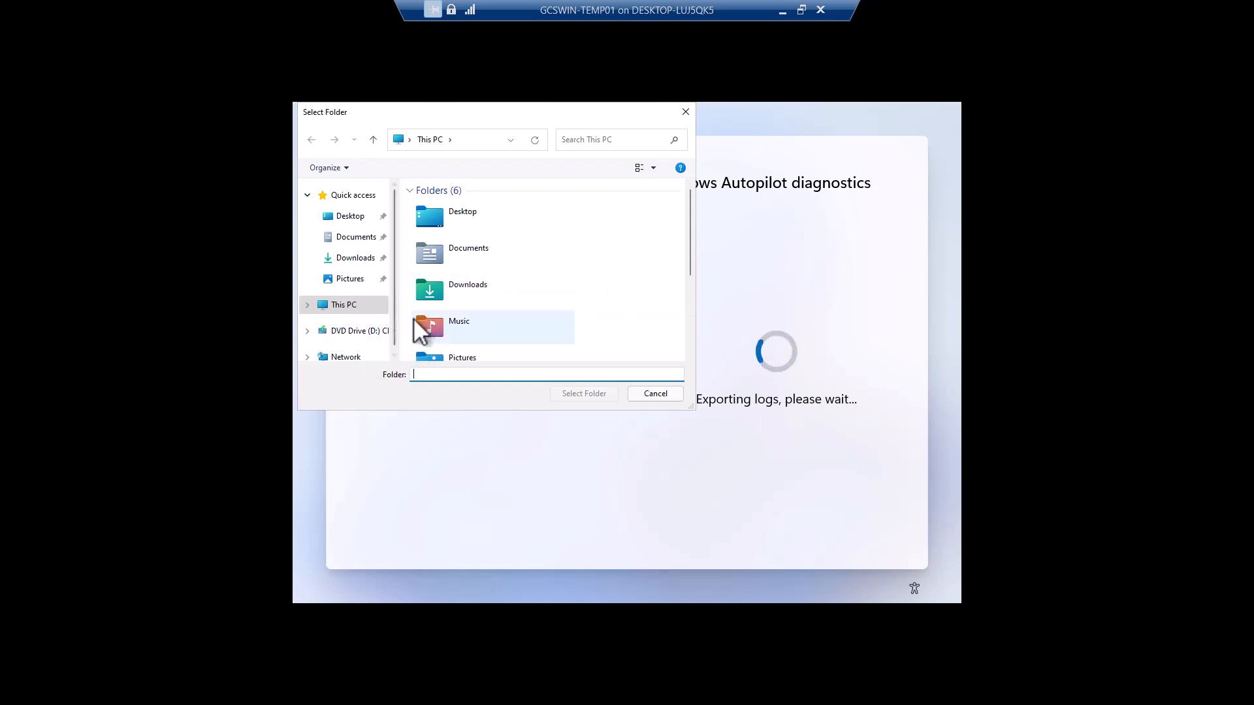
Step: Browse the export folder picker to the network share \\10.200.20.127\
{"action": "left_click", "coordinate": [350, 357]}
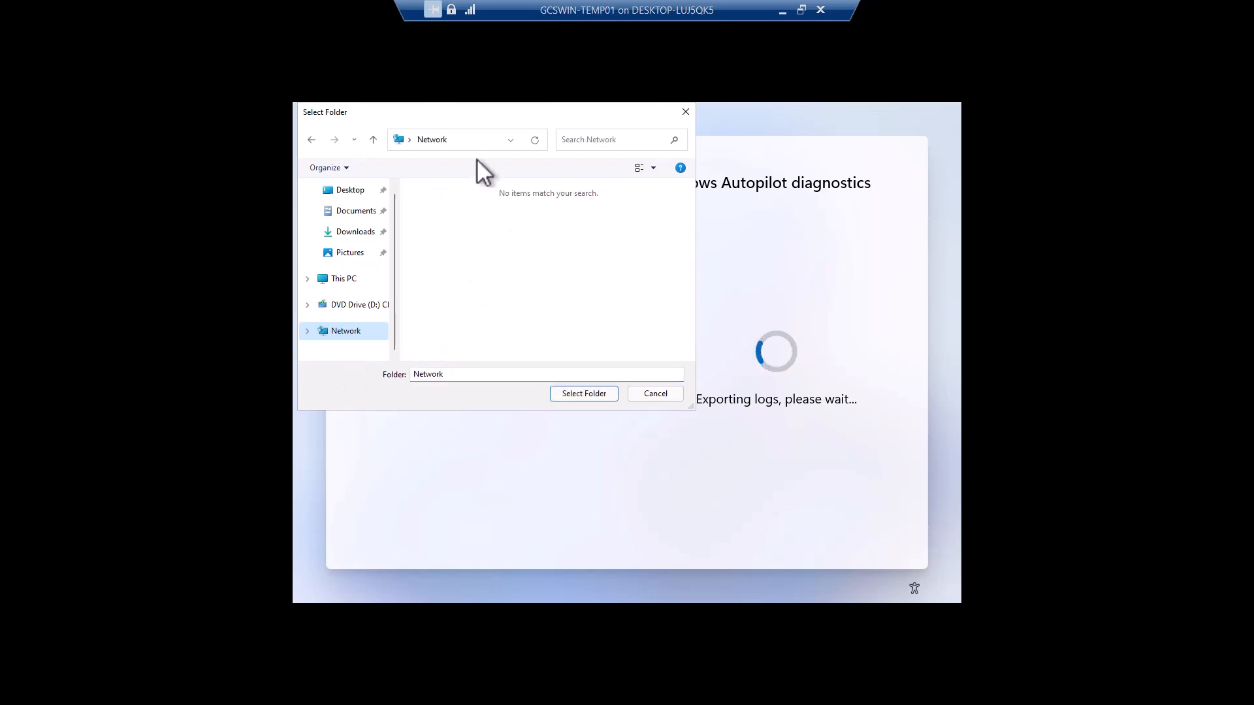
{"action": "left_click", "coordinate": [469, 143]}
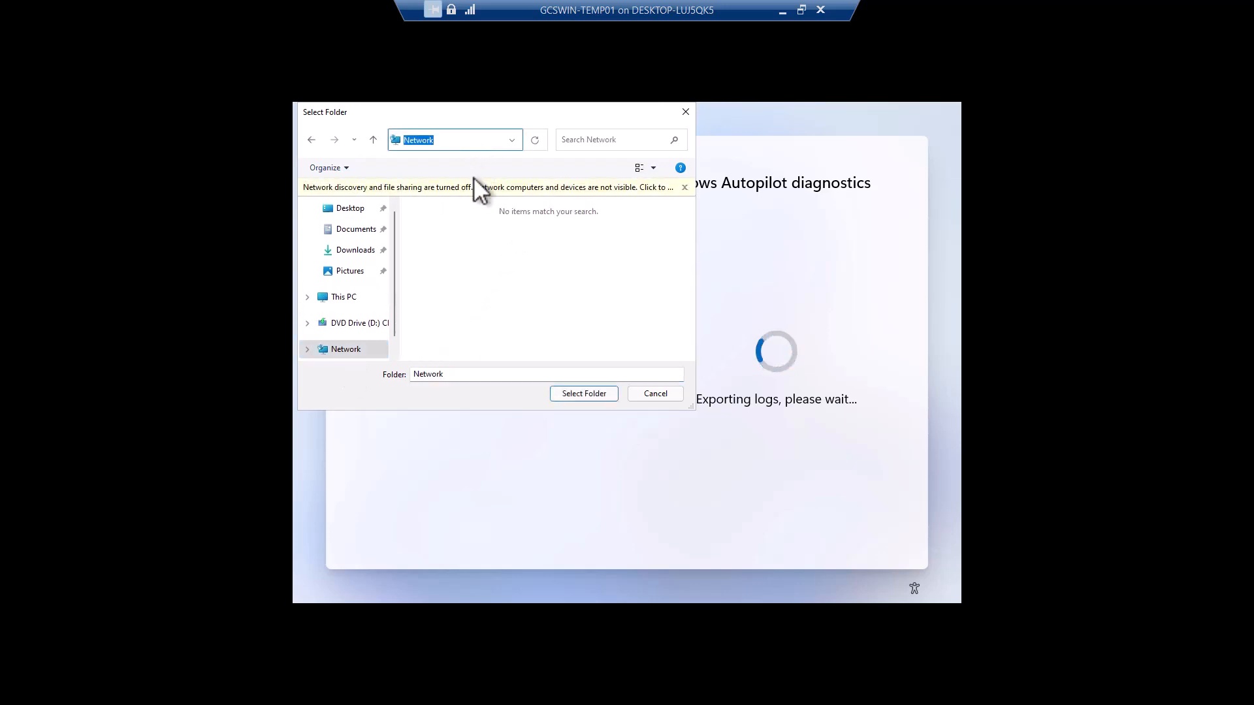
{"action": "type", "text": "\\\\10.200.20.127\\"}
{"action": "key", "text": "Return"}
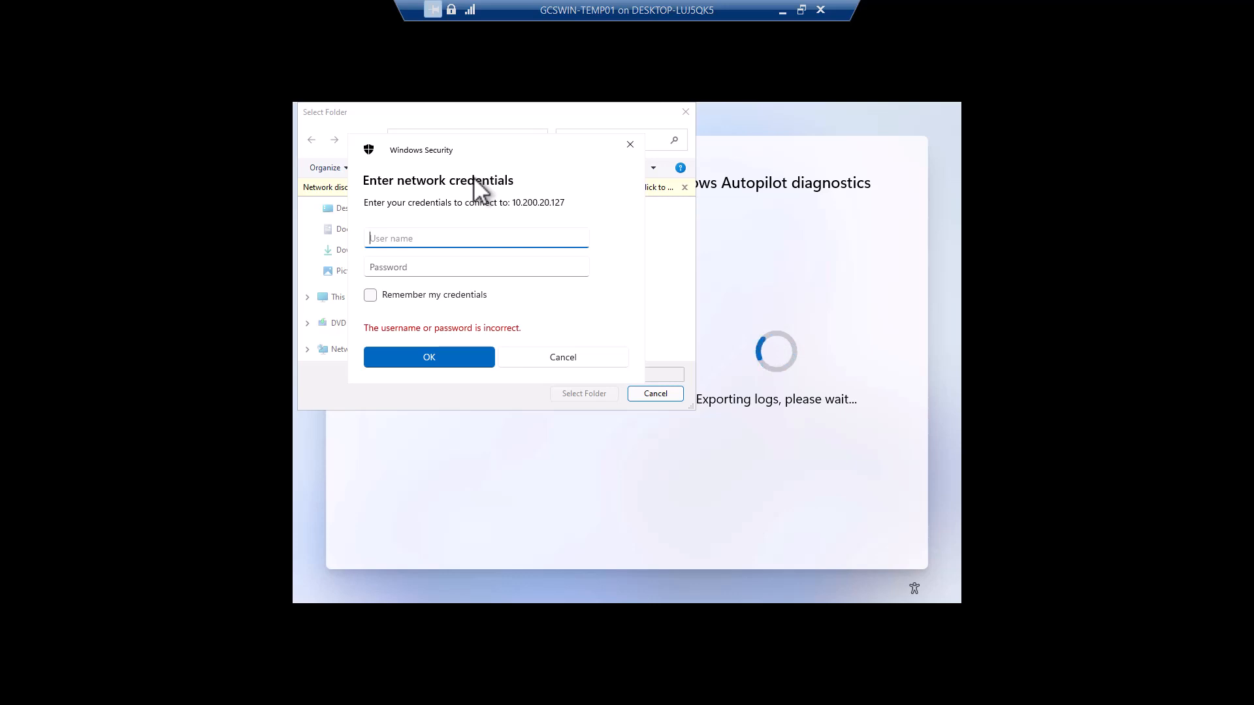
Step: Enter the network account user name and password for the share, then open its Shared folder as the export destination
{"action": "type", "text": "gcslocal"}
{"action": "key", "text": "Tab"}
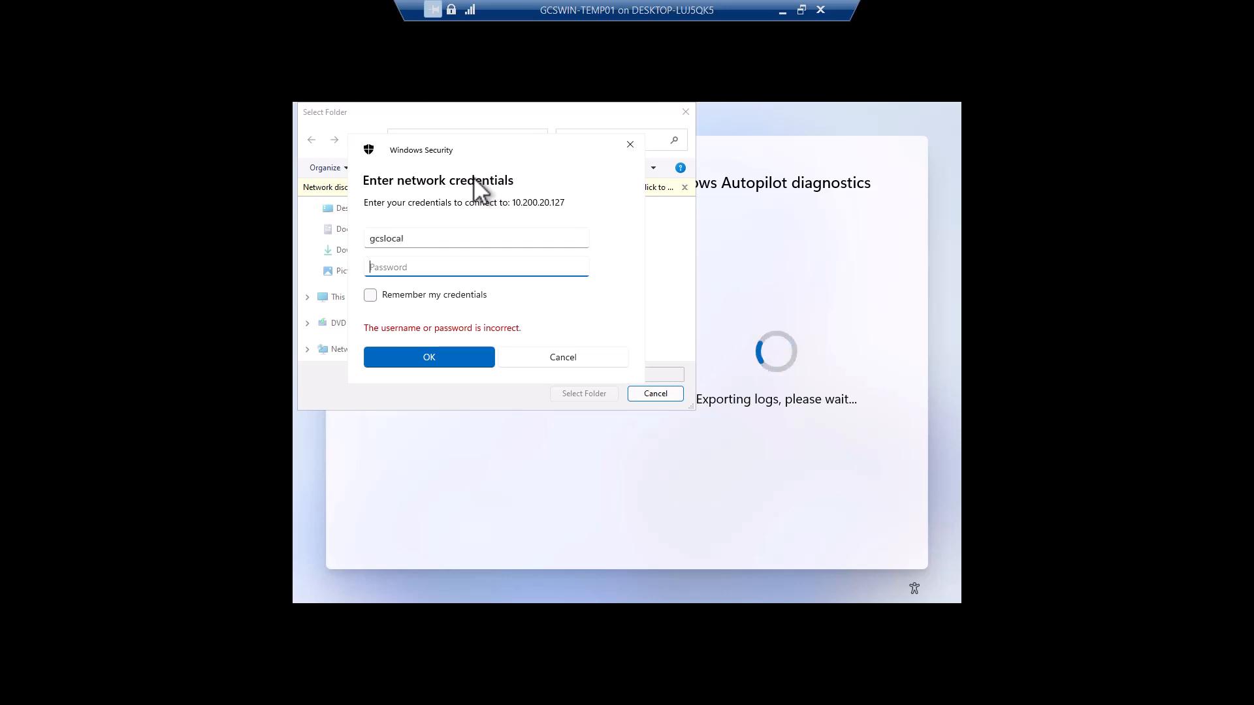
{"action": "type", "text": "••••••••••••"}
{"action": "key", "text": "Return"}
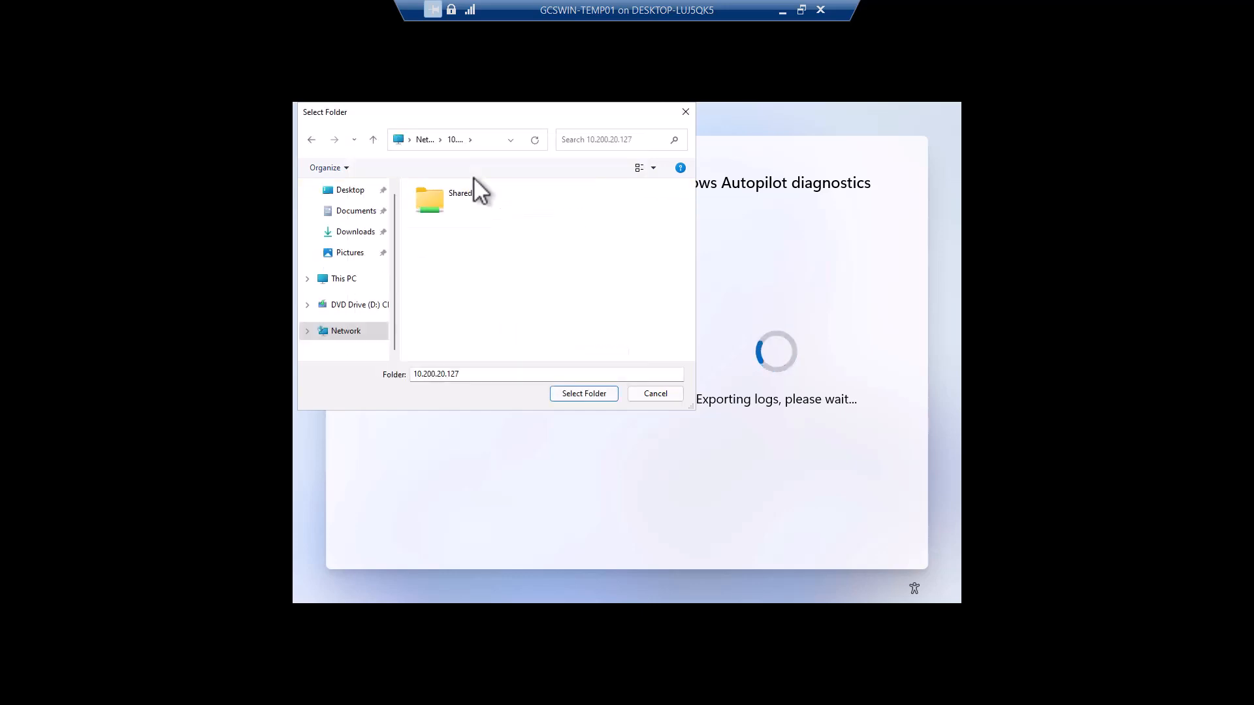
{"action": "double_click", "coordinate": [442, 197]}
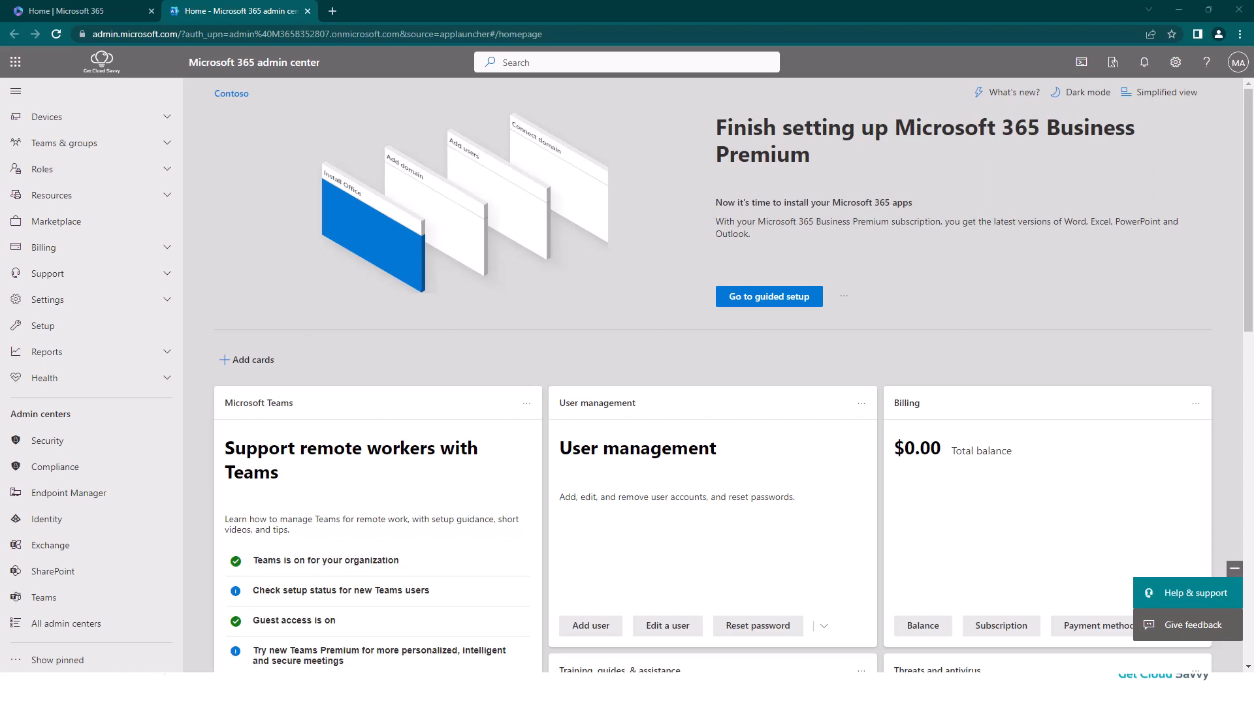
Step: On the host, extract MDMDiagReport.zip in C:\Shared into its default MDMDiagReport folder
{"action": "left_click", "coordinate": [754, 690]}
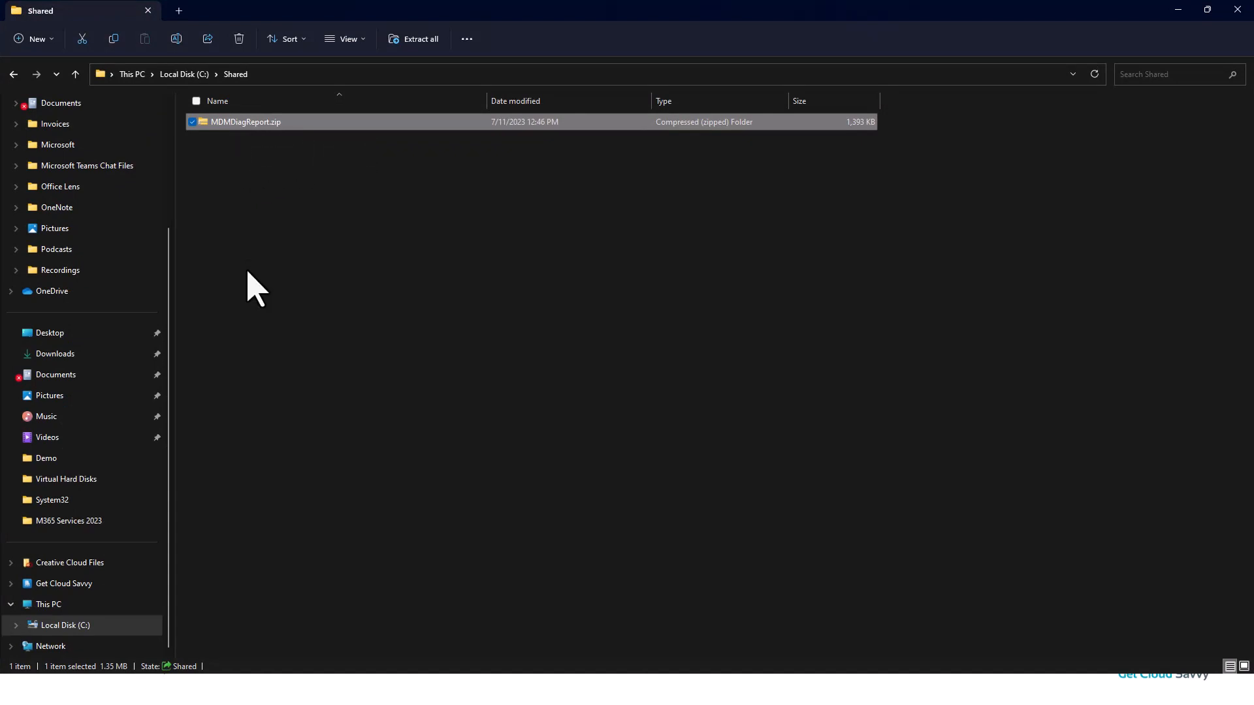
{"action": "right_click", "coordinate": [251, 124]}
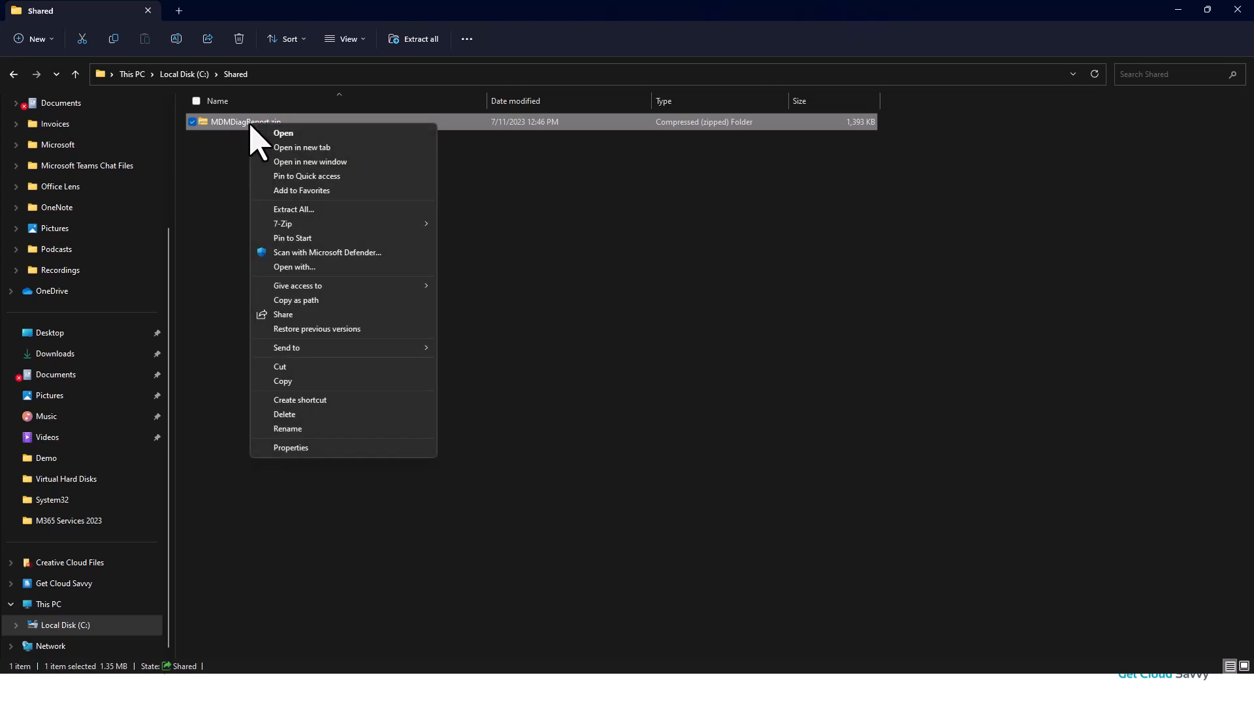
{"action": "left_click", "coordinate": [302, 210]}
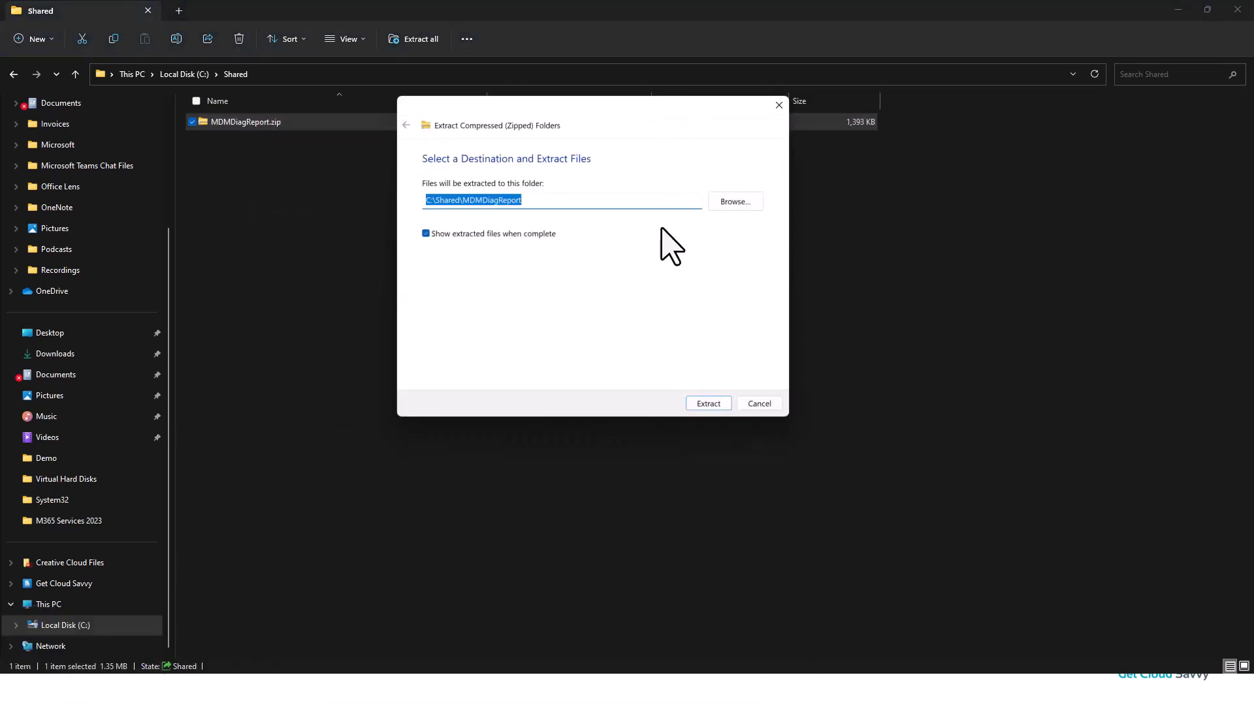
{"action": "left_click", "coordinate": [711, 405]}
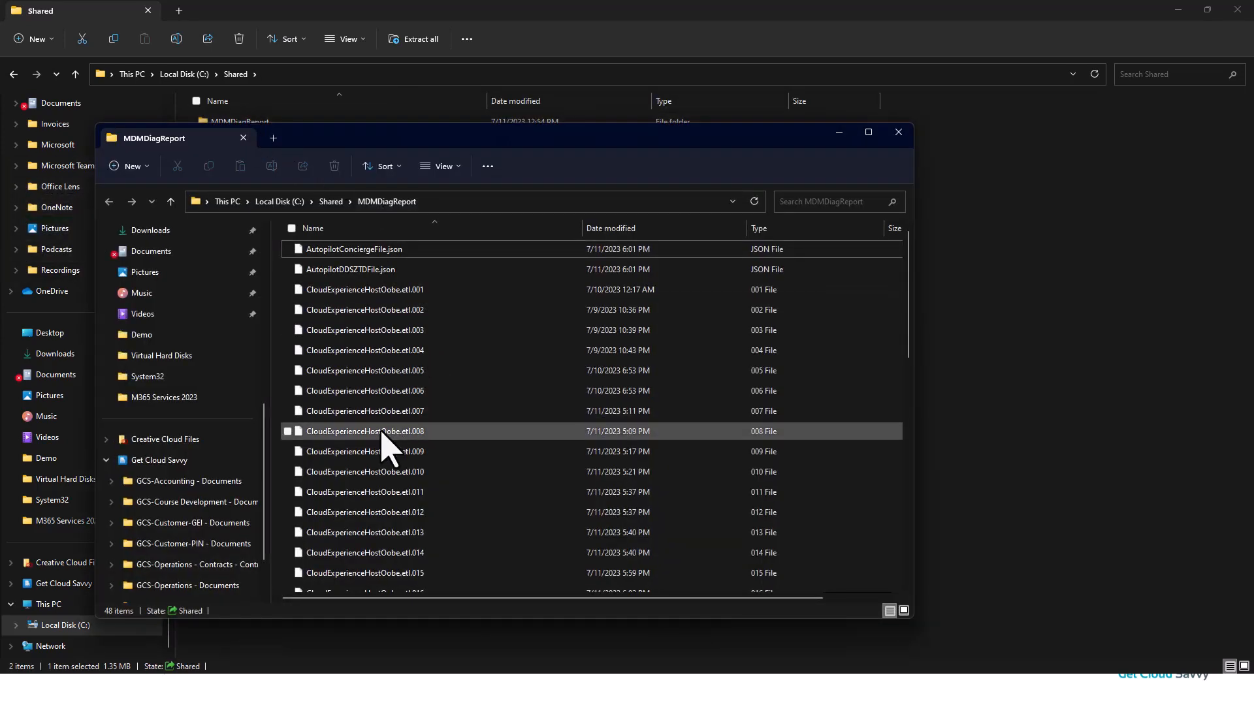
Step: Locate the DeviceHash_DESKTOP-RV9SSPM.csv file in the extracted report, then close the Explorer windows
{"action": "scroll", "coordinate": [382, 433], "scroll_direction": "down", "scroll_amount": 6}
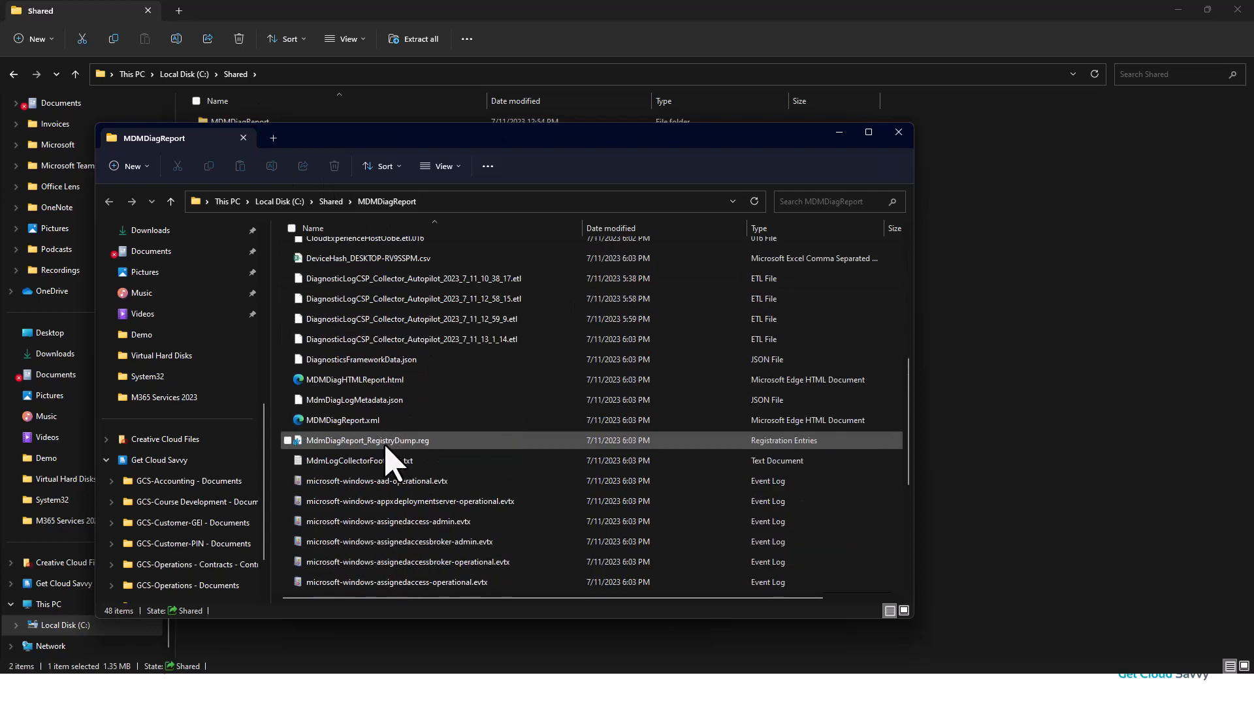
{"action": "left_click", "coordinate": [352, 261]}
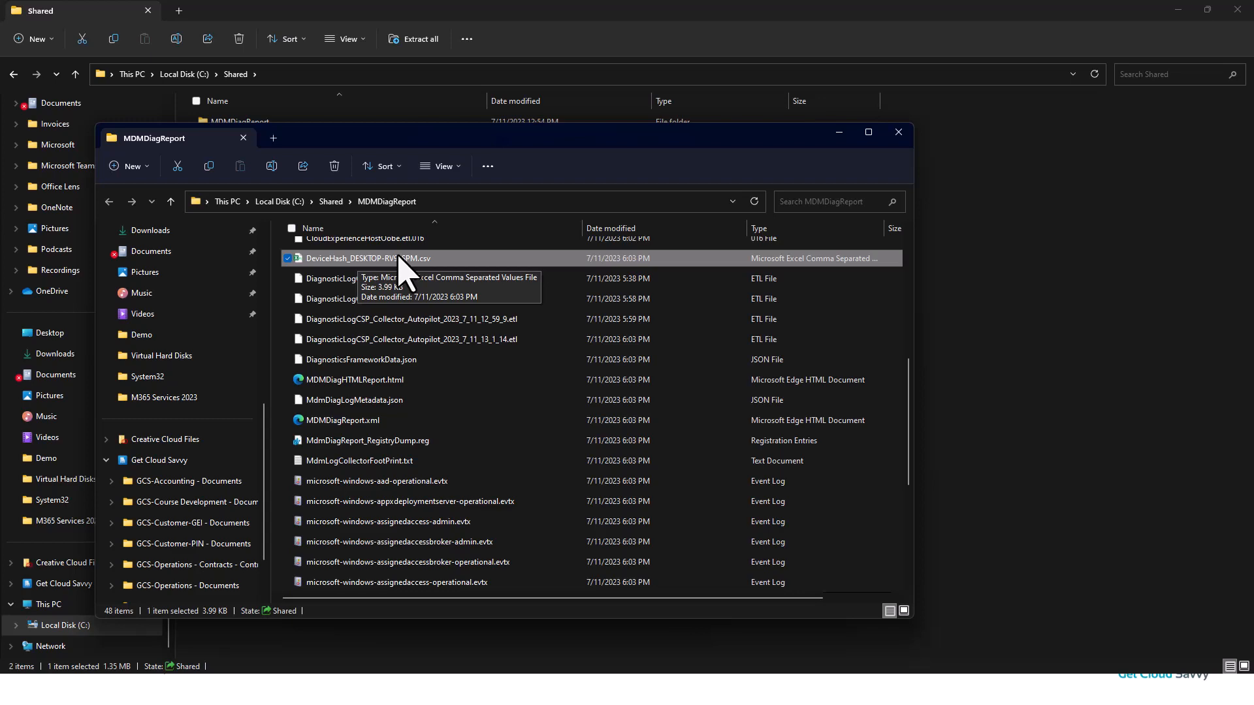
{"action": "left_click", "coordinate": [899, 132]}
{"action": "left_click", "coordinate": [1178, 10]}
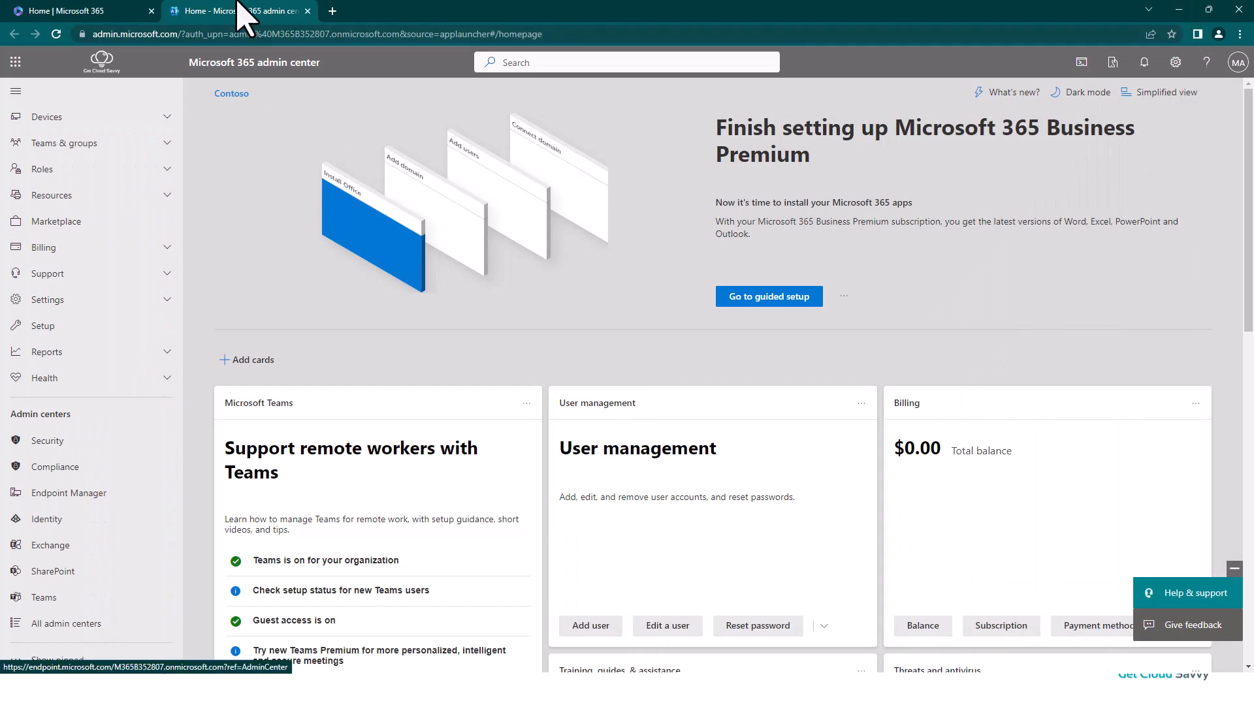
Step: In the Intune admin center, import DeviceHash_DESKTOP-RV9SSPM.csv into Windows Autopilot devices and refresh the device list
{"action": "left_click", "coordinate": [65, 496]}
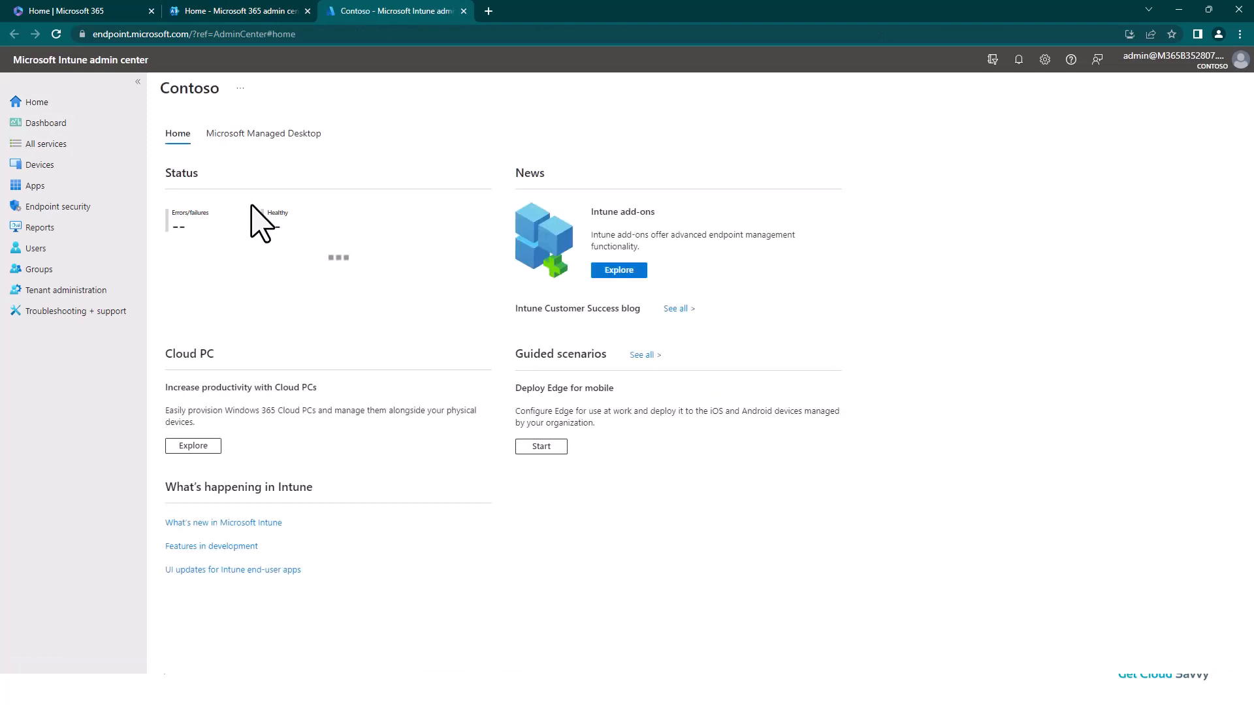
{"action": "left_click", "coordinate": [41, 167]}
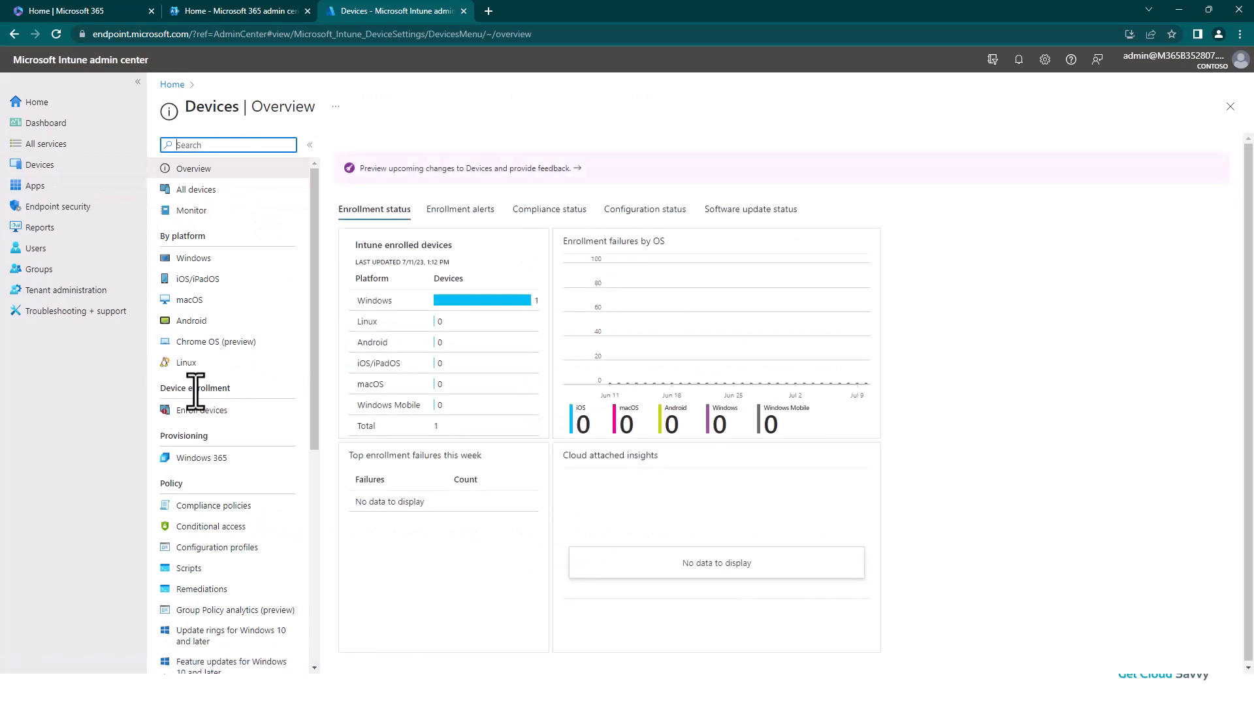
{"action": "left_click", "coordinate": [224, 412]}
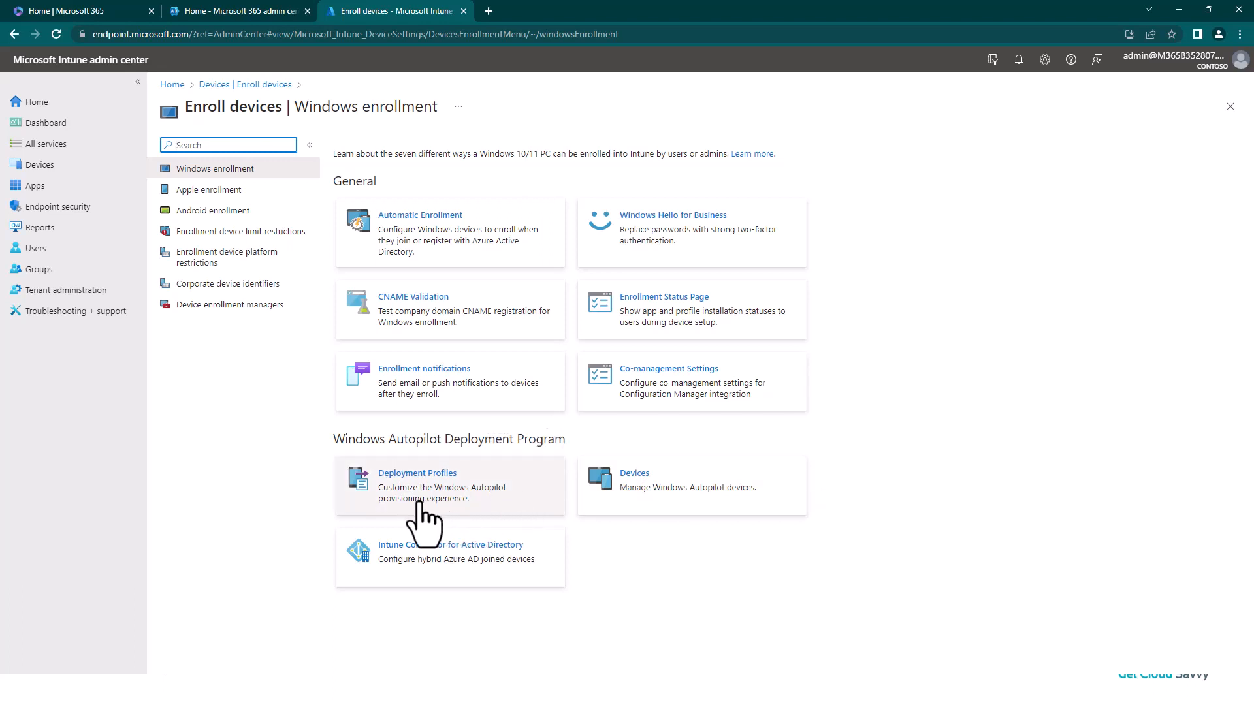
{"action": "left_click", "coordinate": [655, 496]}
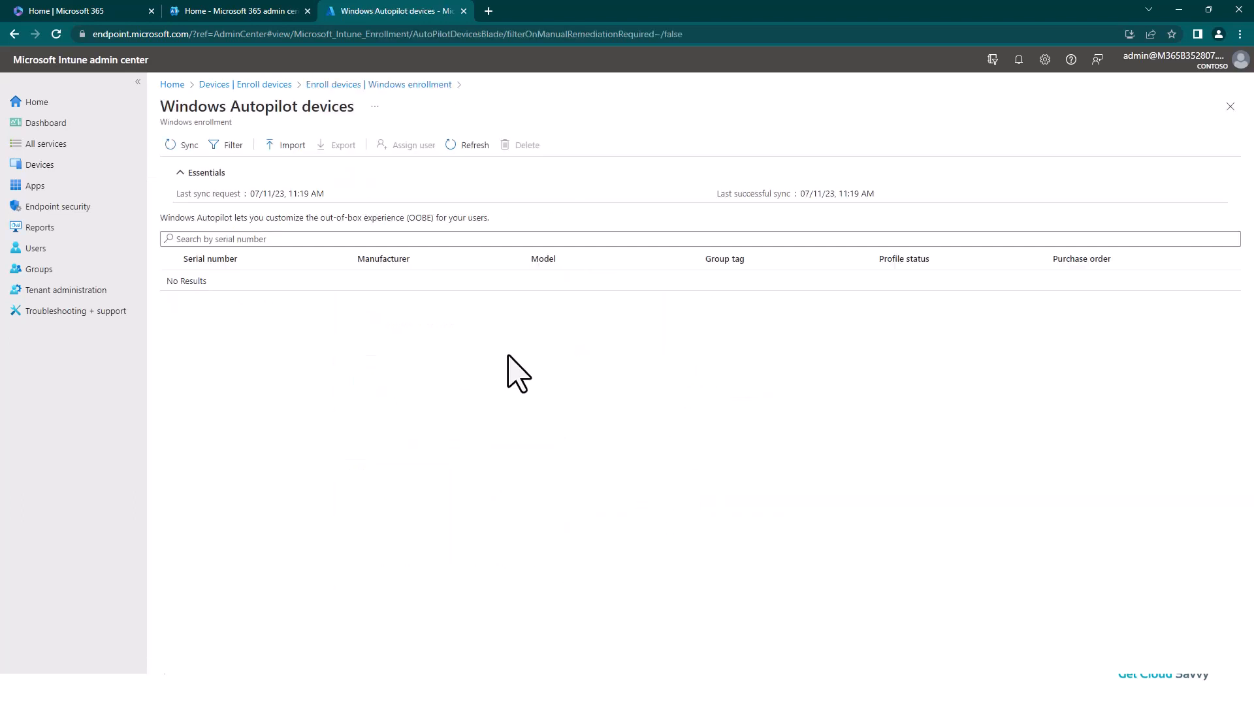
{"action": "left_click", "coordinate": [287, 169]}
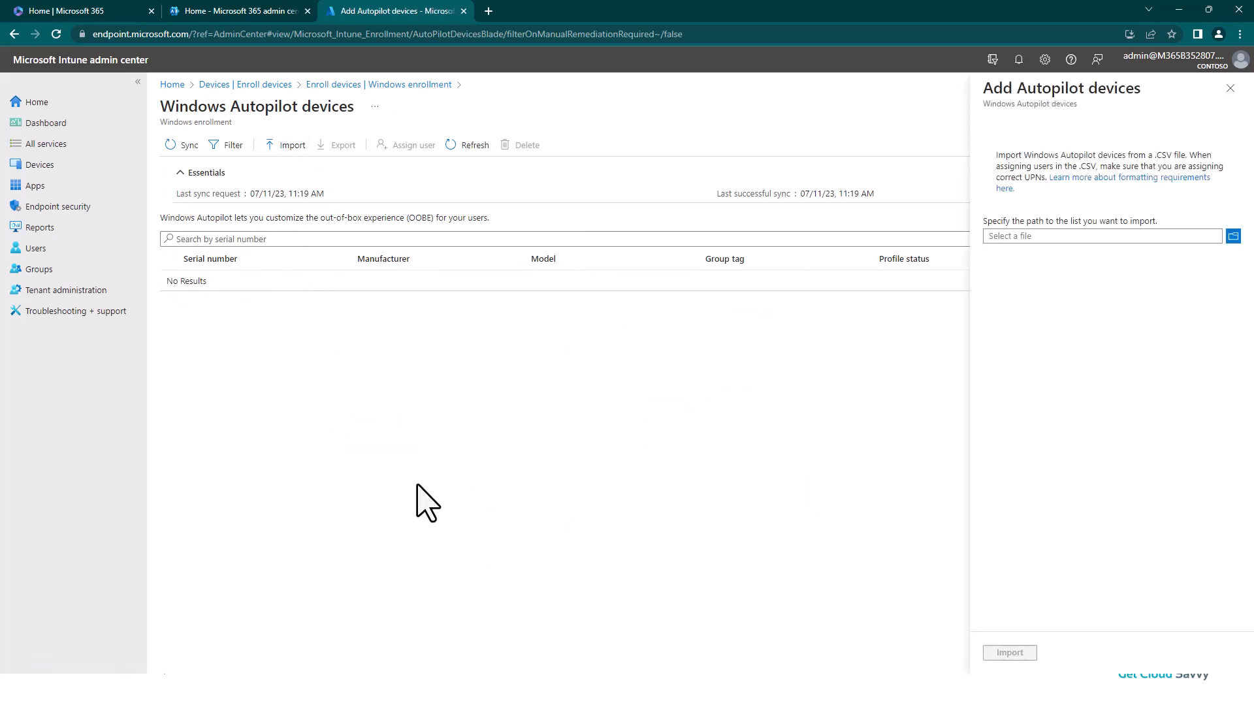
{"action": "left_click", "coordinate": [1232, 238]}
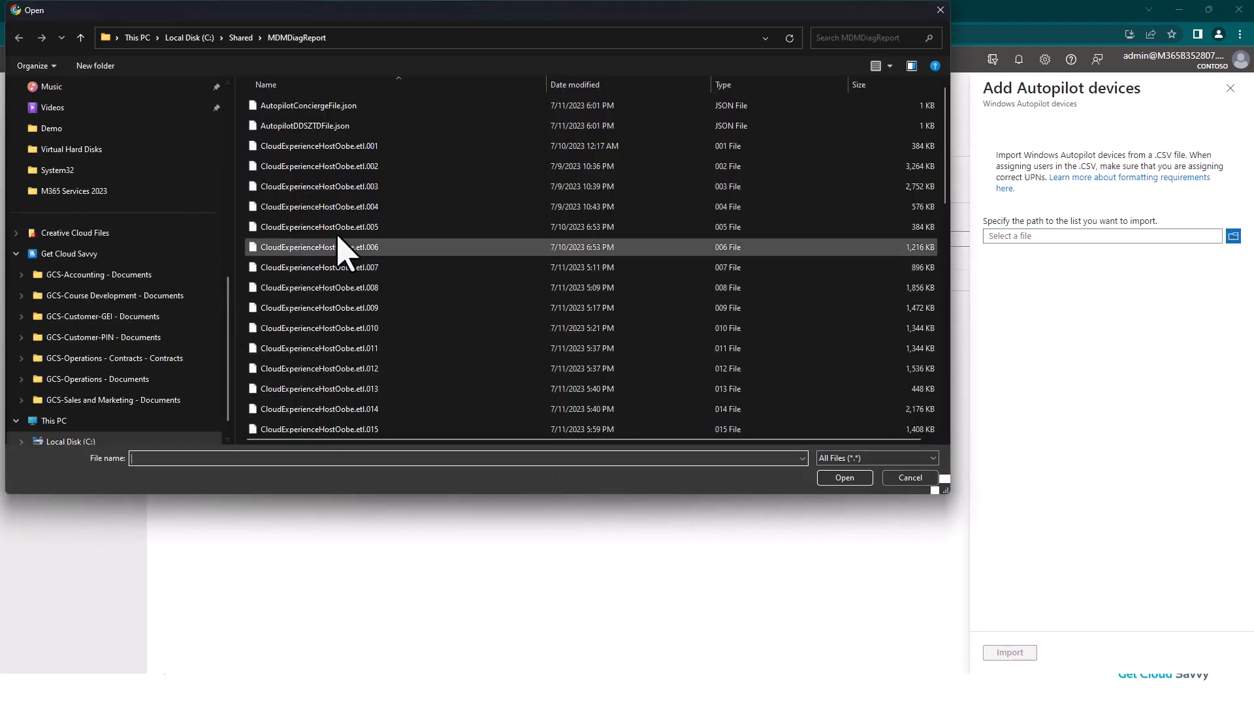
{"action": "scroll", "coordinate": [358, 275], "scroll_direction": "down", "scroll_amount": 2}
{"action": "left_click", "coordinate": [322, 361]}
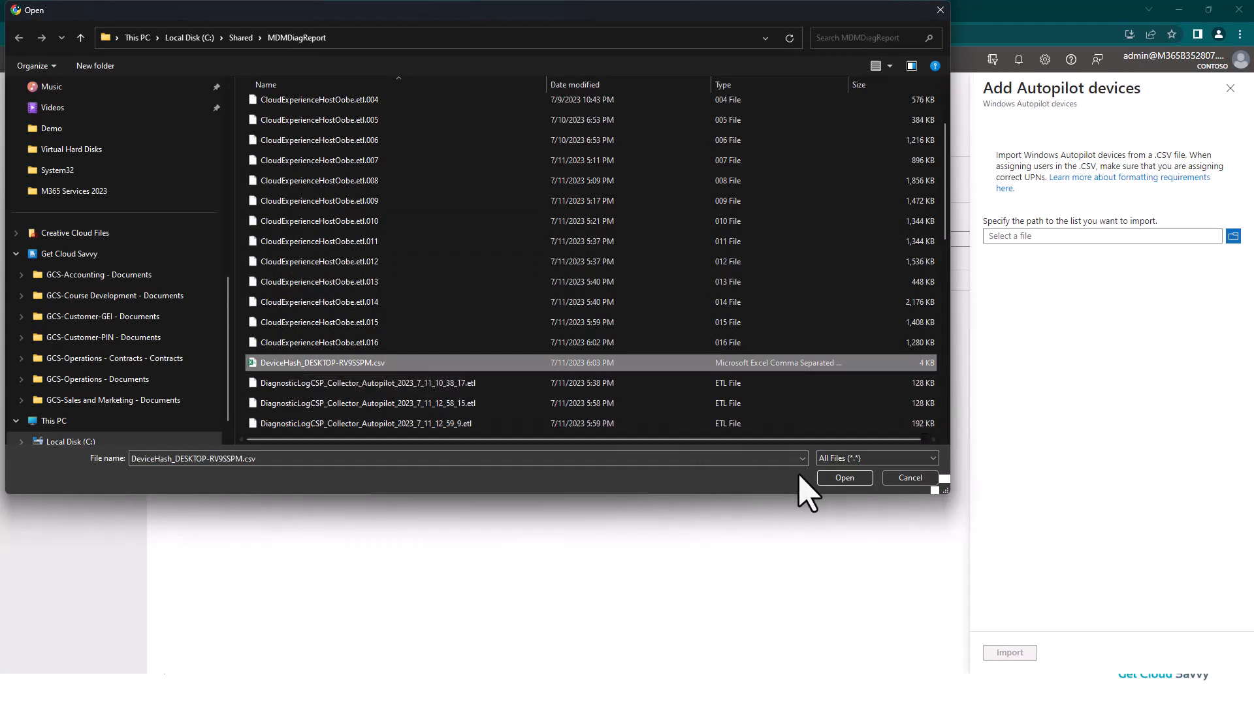
{"action": "left_click", "coordinate": [861, 482]}
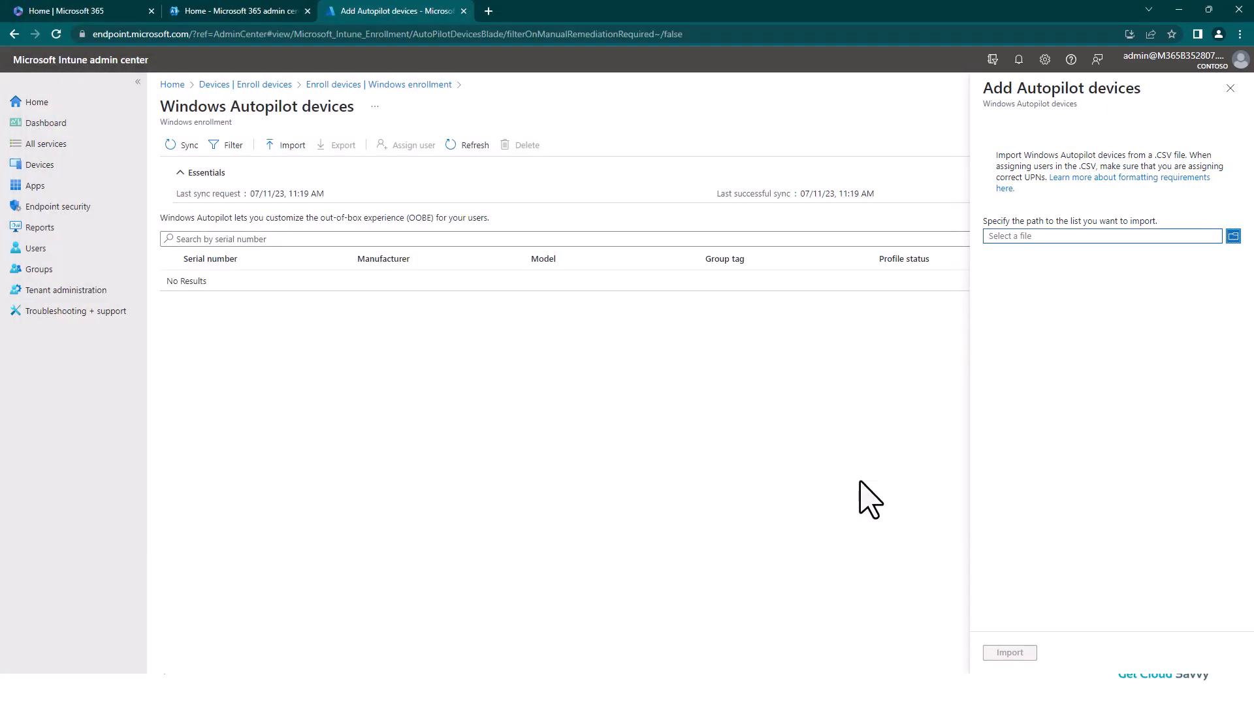
{"action": "left_click", "coordinate": [1020, 654]}
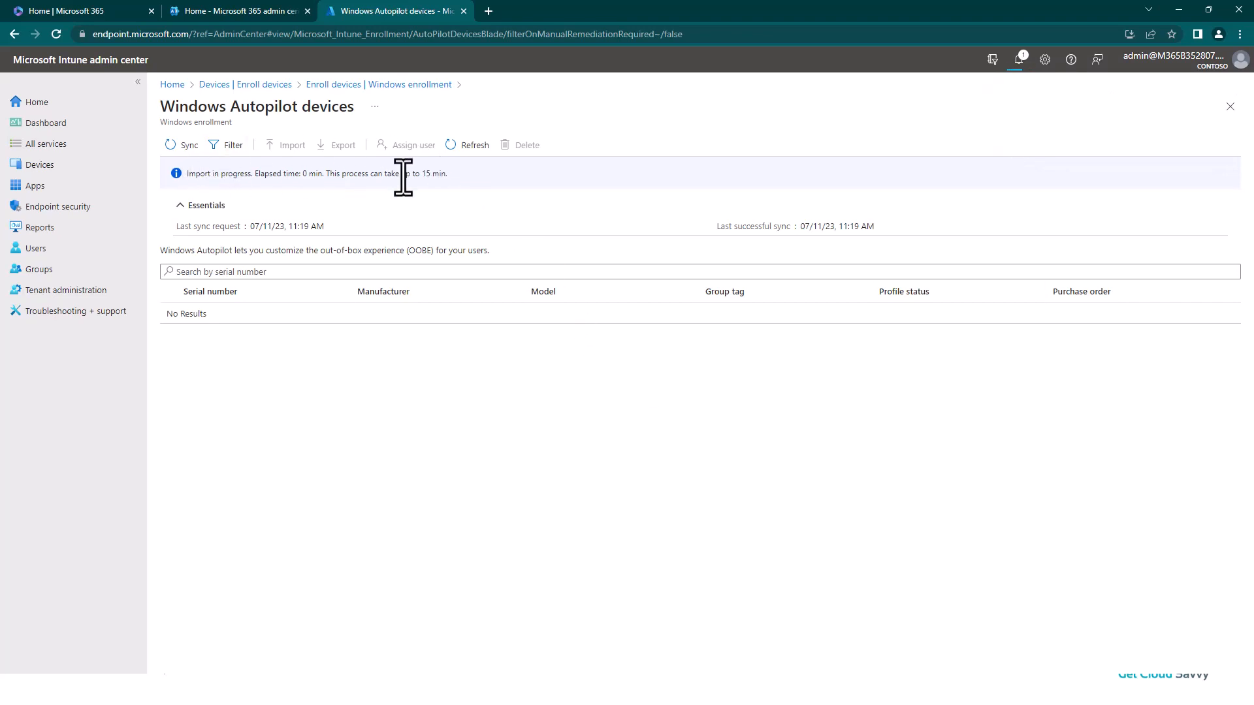
{"action": "left_click", "coordinate": [469, 146]}
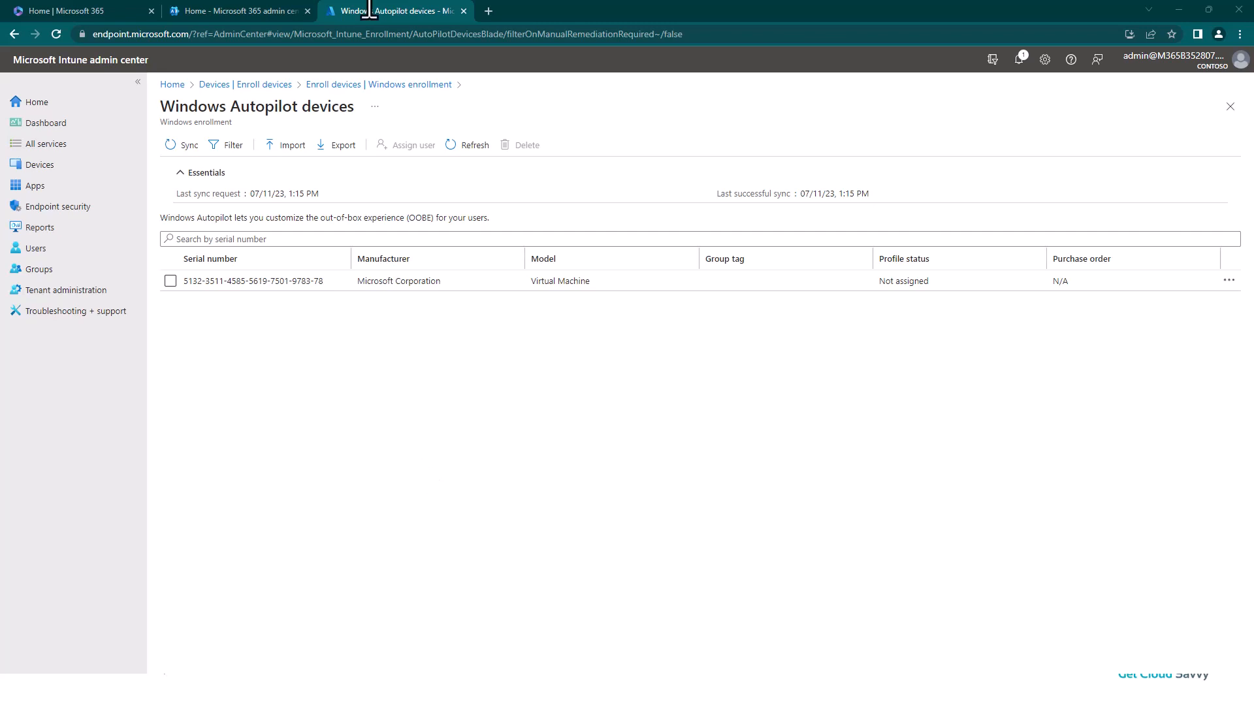
Step: In the Entra admin center, review all devices and open the imported Autopilot device's properties
{"action": "left_click", "coordinate": [252, 11]}
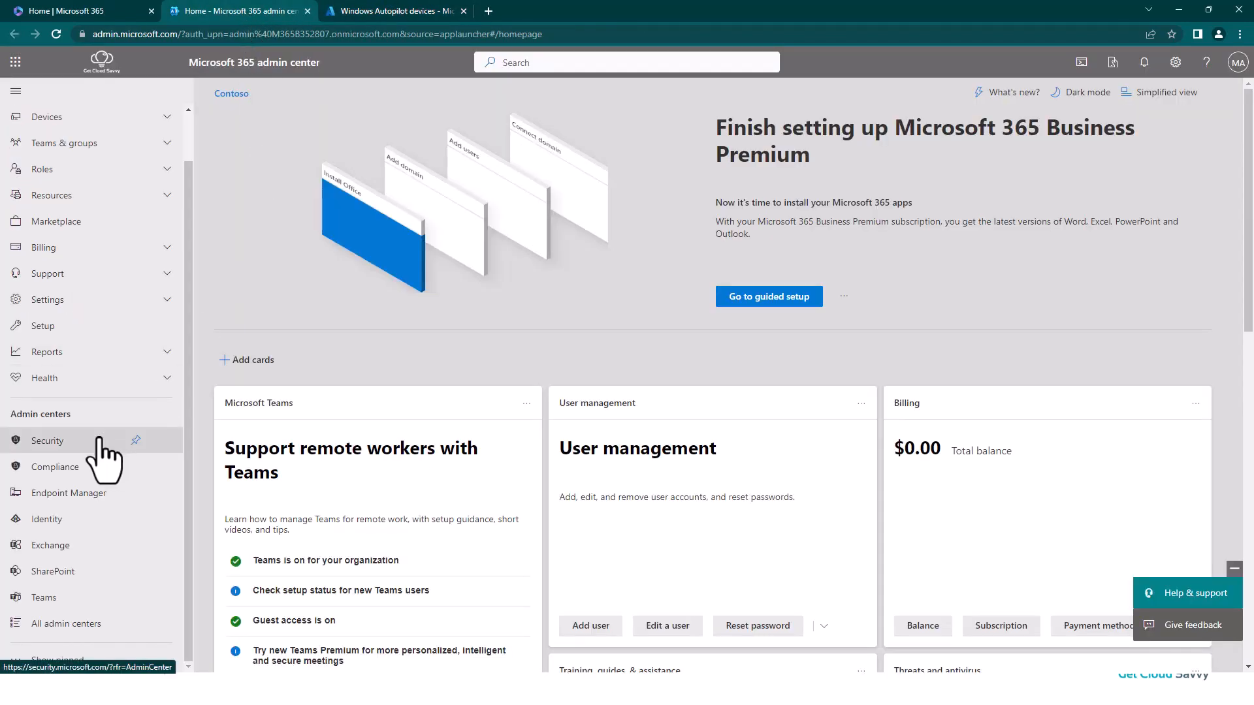
{"action": "left_click", "coordinate": [48, 542]}
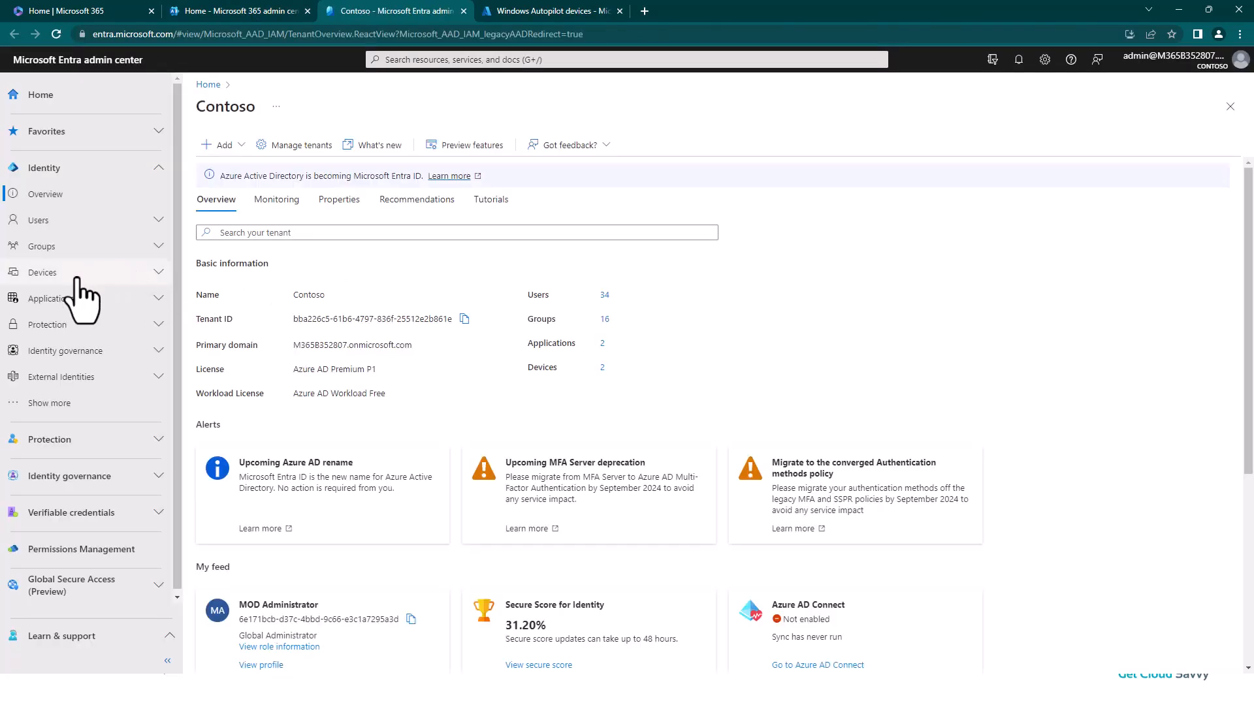
{"action": "left_click", "coordinate": [76, 279]}
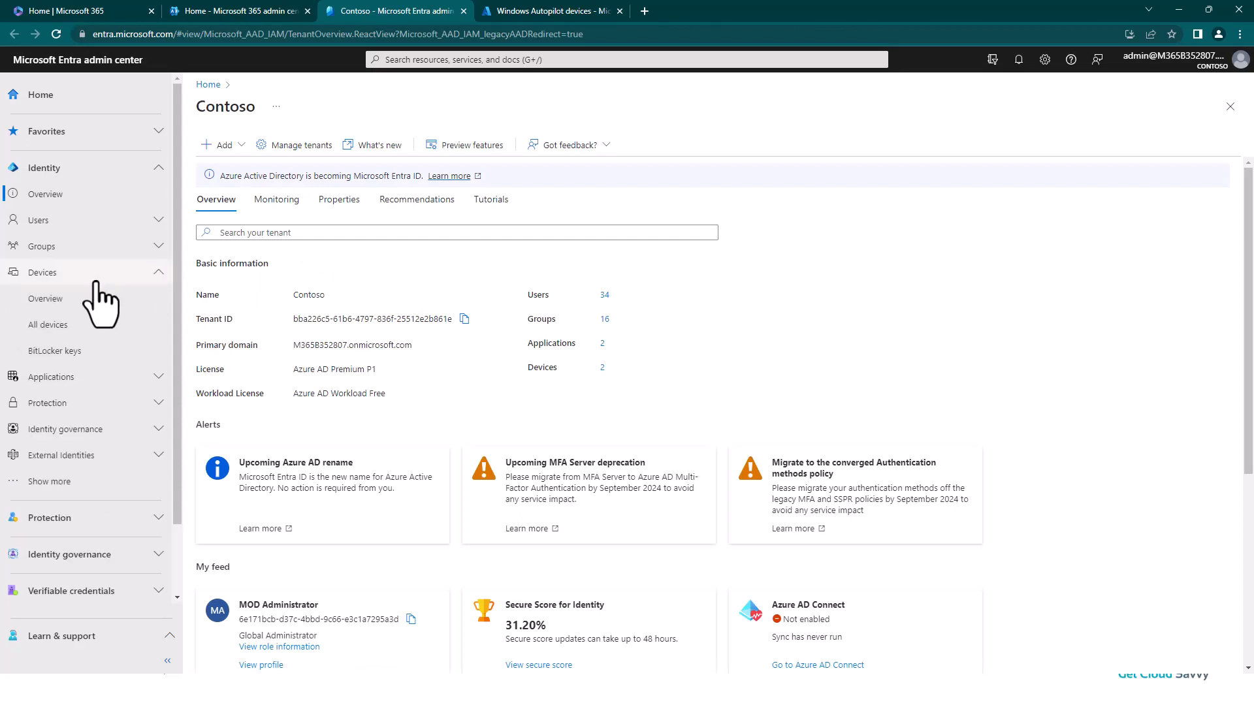
{"action": "left_click", "coordinate": [65, 321]}
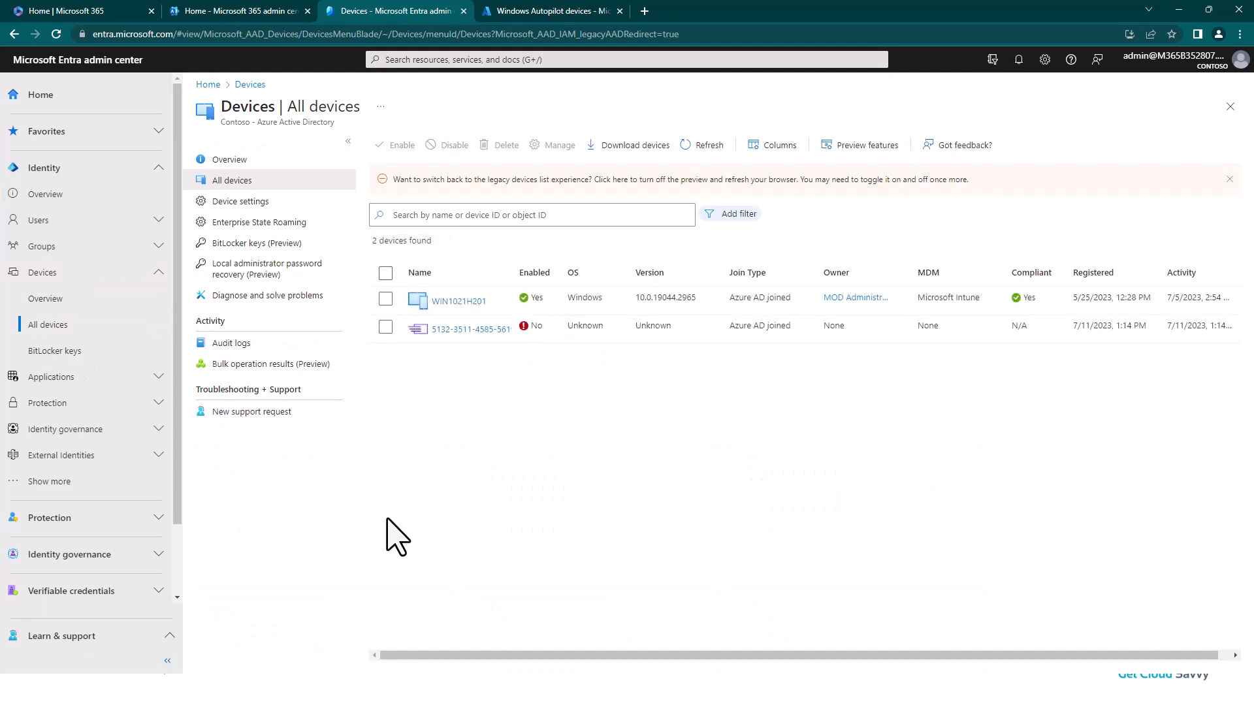
{"action": "left_click_drag", "start_coordinate": [516, 272], "coordinate": [614, 278]}
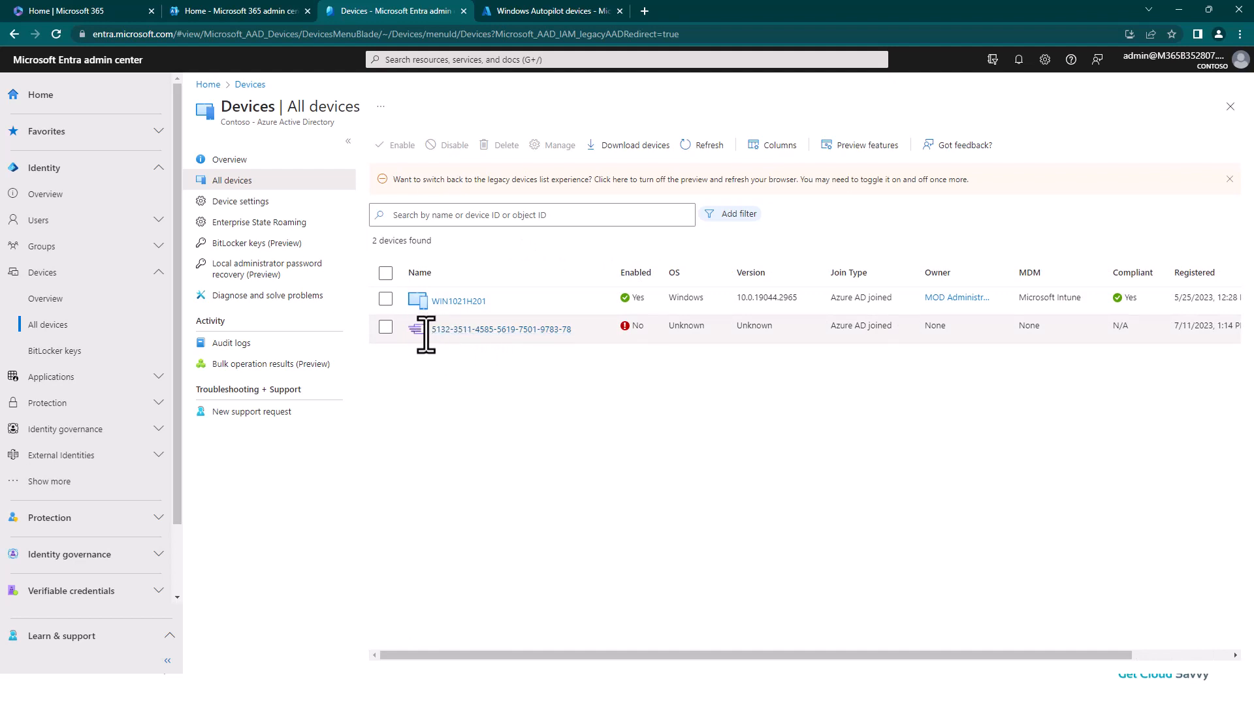
{"action": "left_click", "coordinate": [489, 329]}
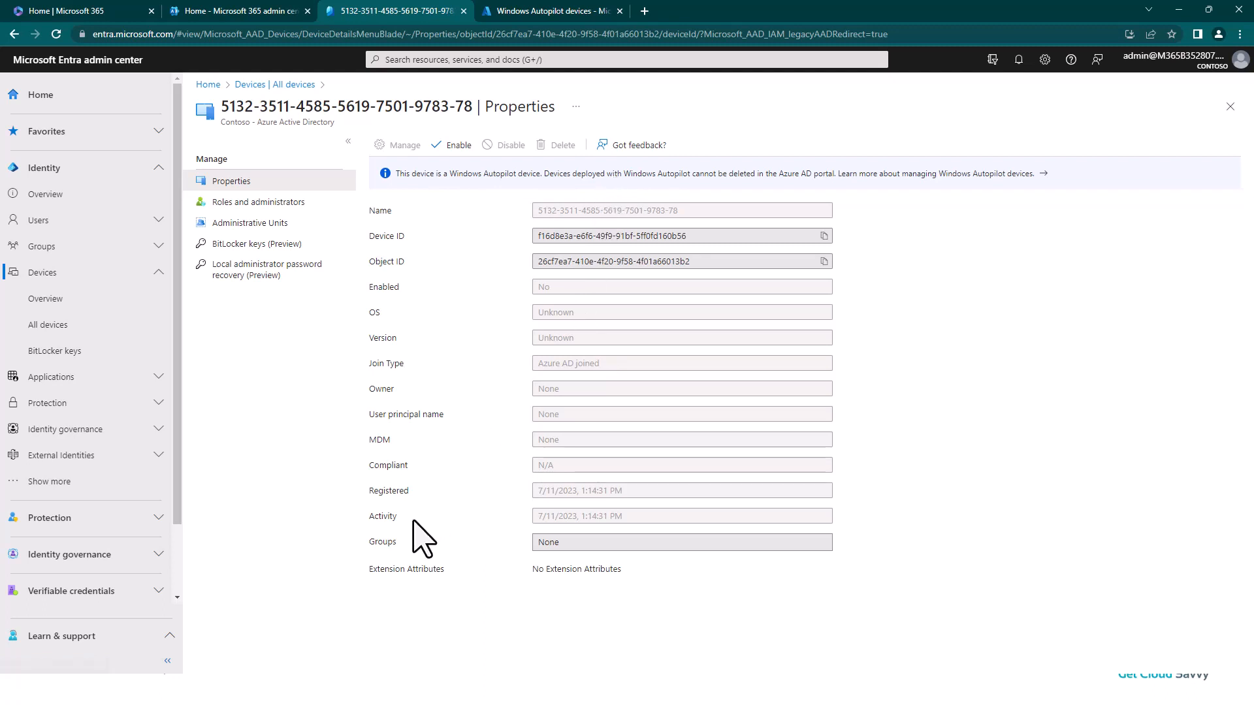
{"action": "left_click", "coordinate": [267, 85]}
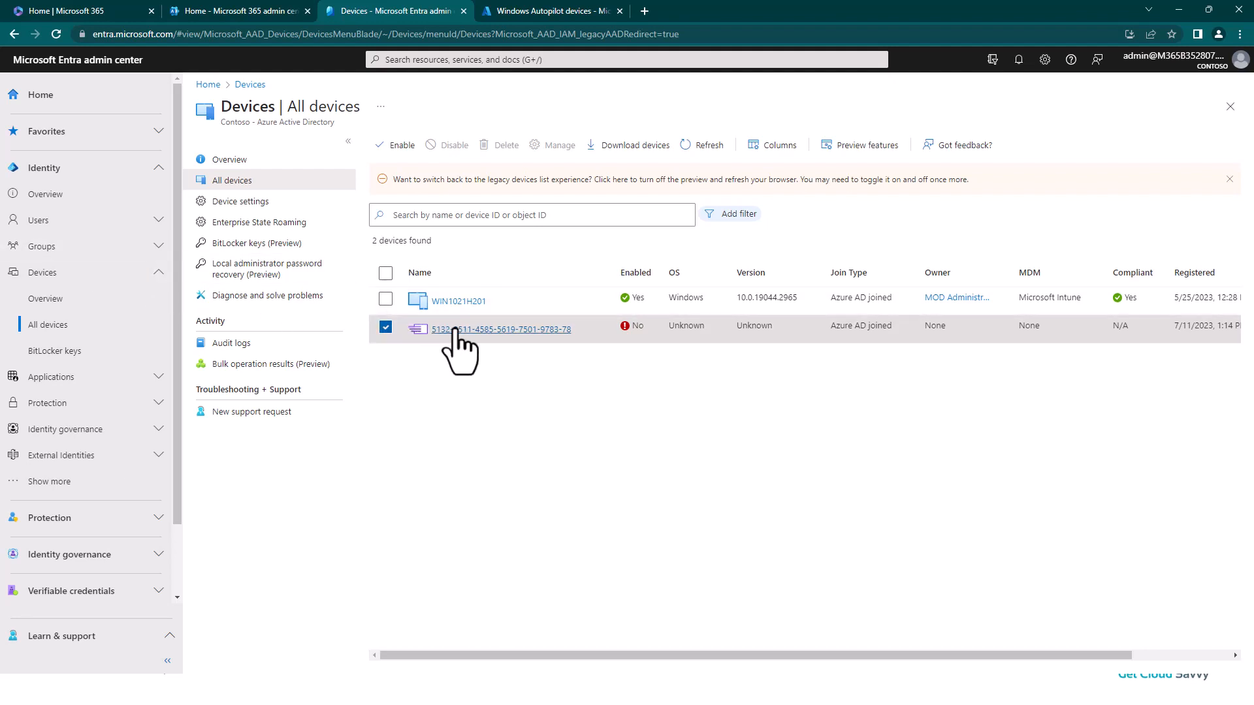
Step: Open the MEM_AutopilotAADJoin group from the list of all groups
{"action": "left_click", "coordinate": [83, 254]}
{"action": "left_click", "coordinate": [57, 273]}
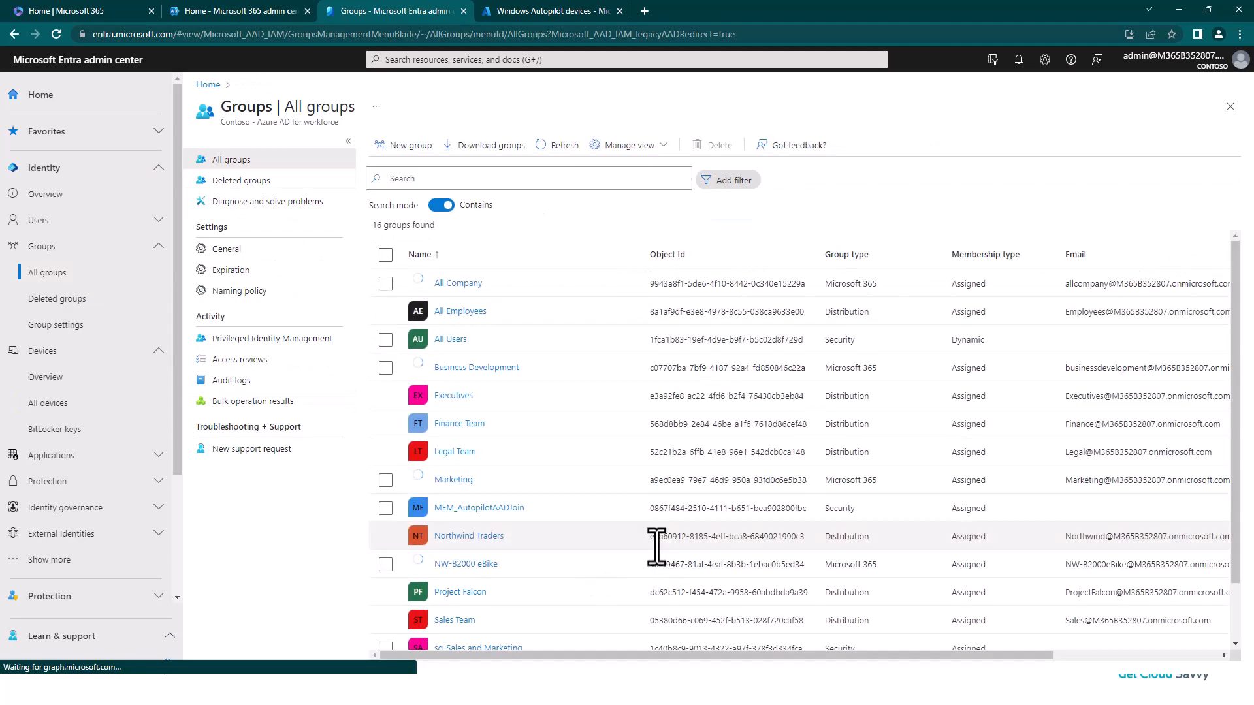
{"action": "scroll", "coordinate": [522, 483], "scroll_direction": "down", "scroll_amount": 1}
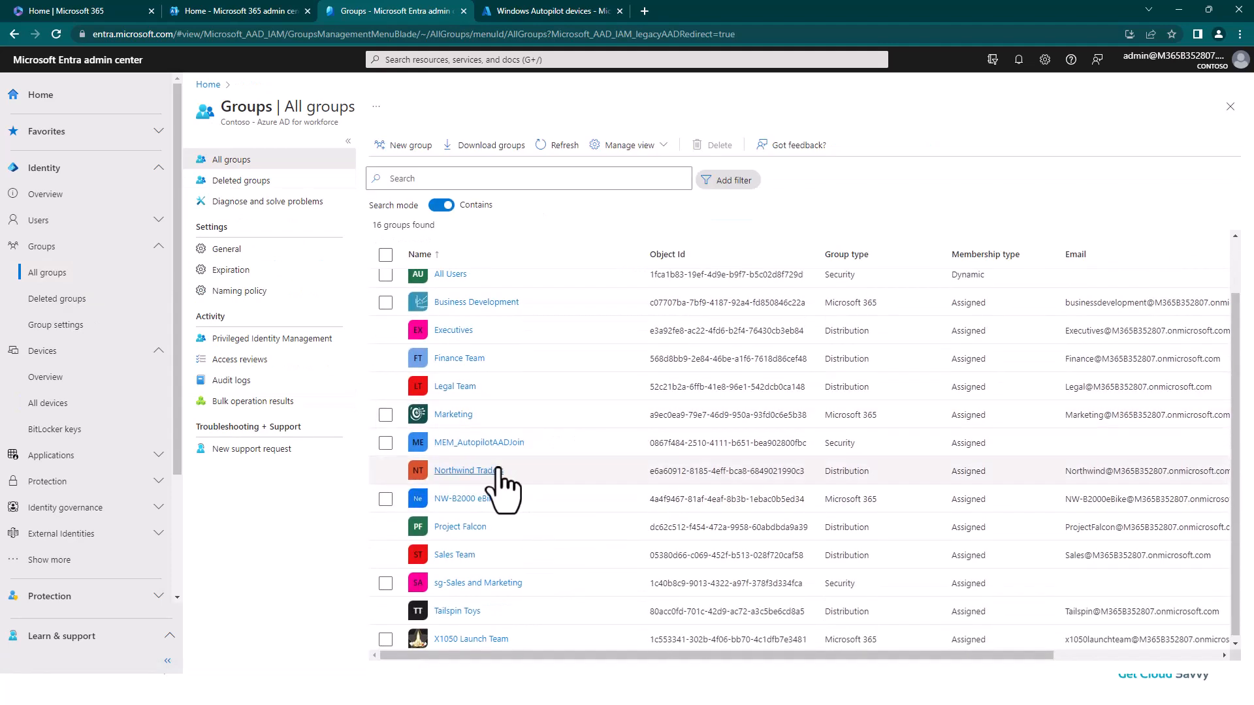
{"action": "left_click", "coordinate": [464, 443]}
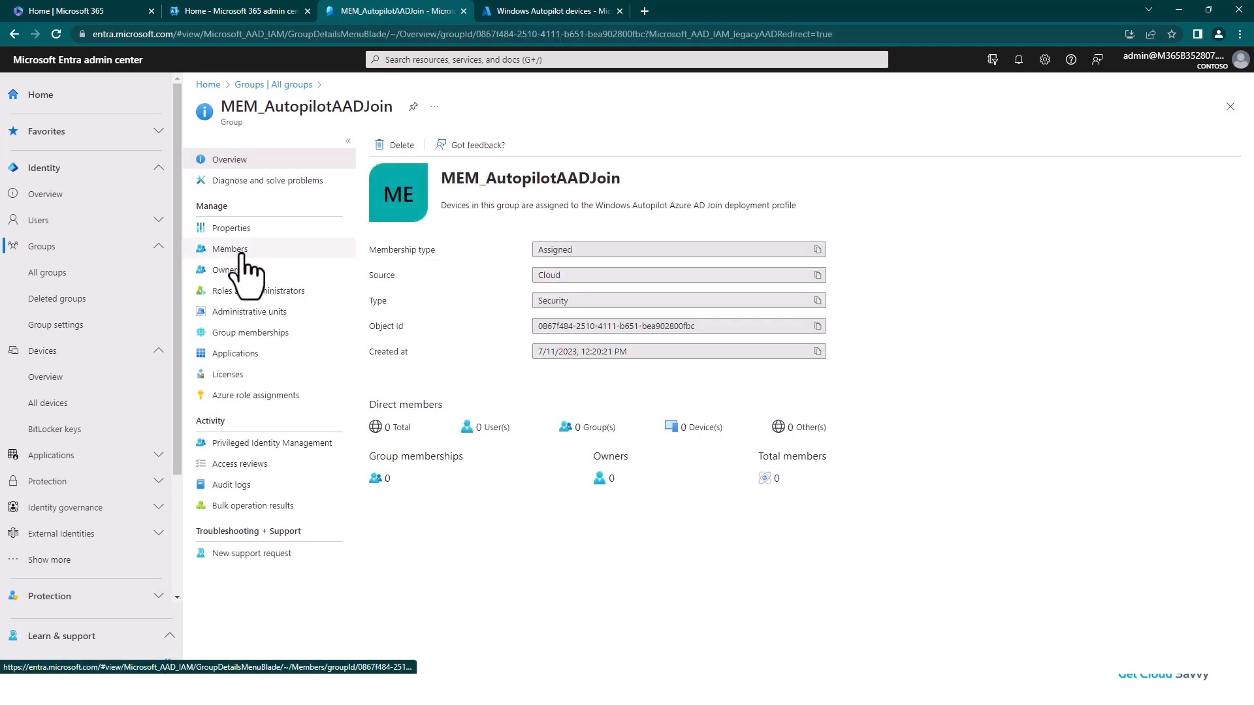
Step: Add the imported Autopilot device as a direct member of the MEM_AutopilotAADJoin group
{"action": "left_click", "coordinate": [231, 252]}
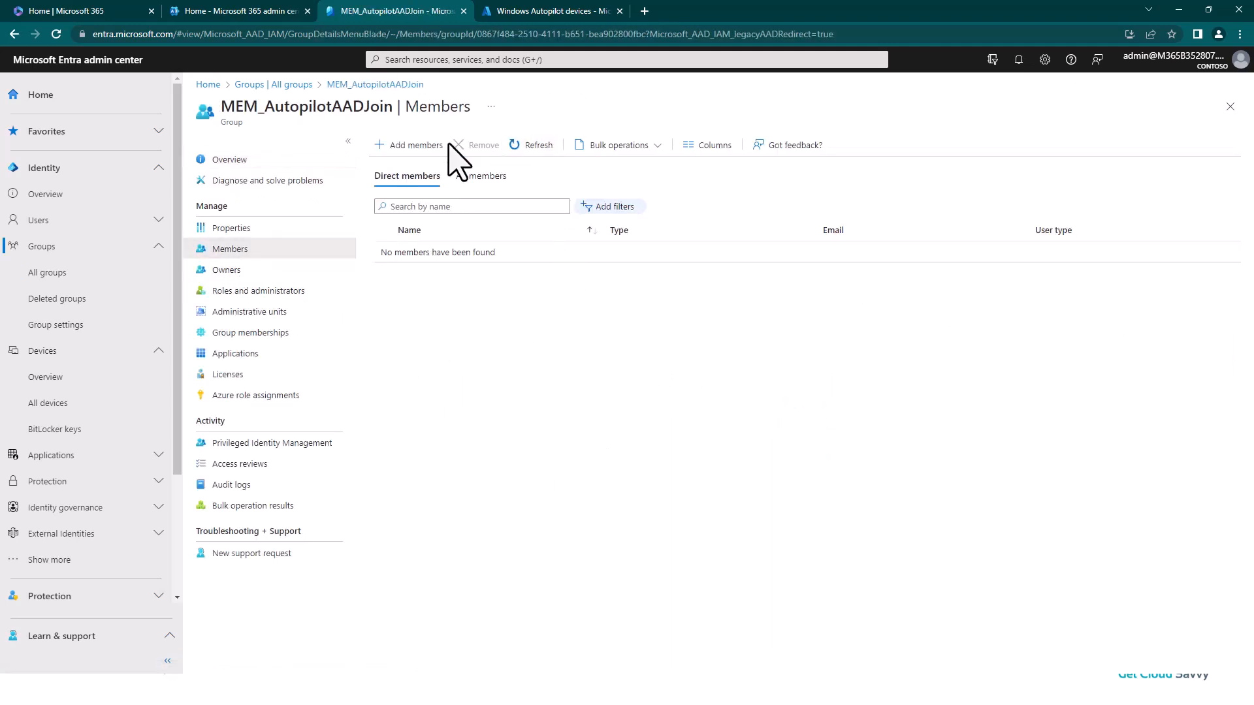
{"action": "left_click", "coordinate": [409, 145]}
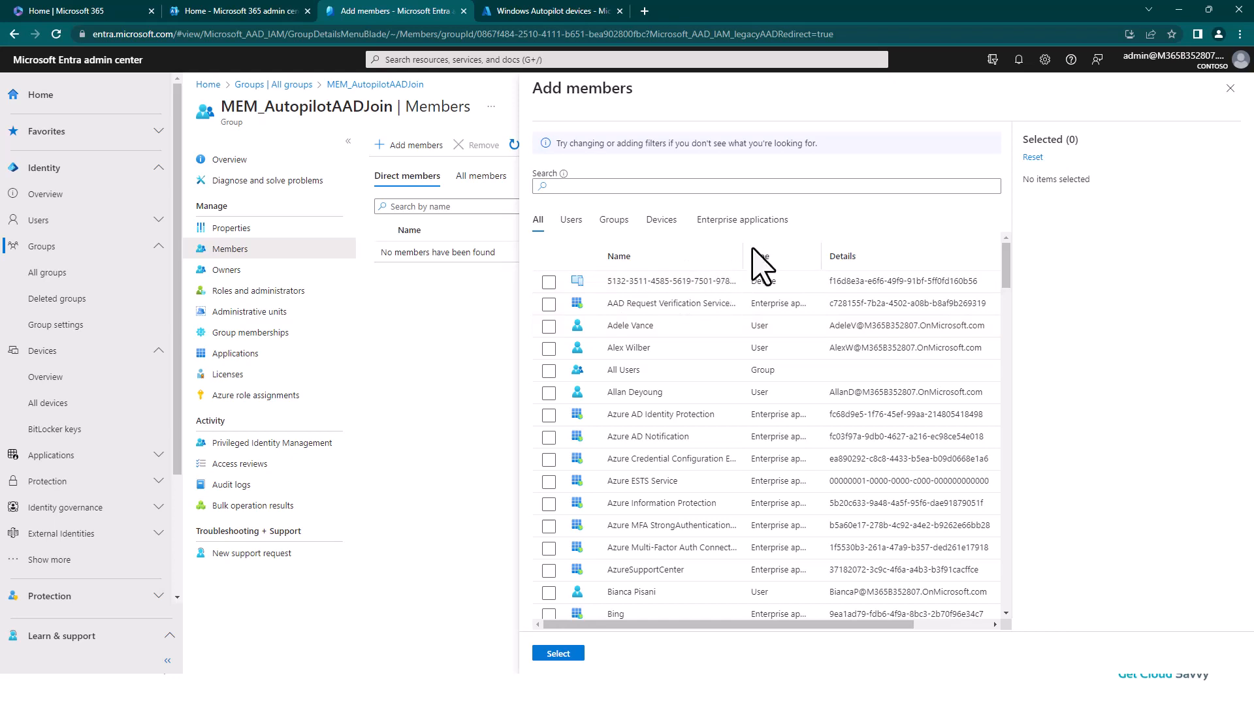
{"action": "left_click_drag", "start_coordinate": [744, 253], "coordinate": [779, 252]}
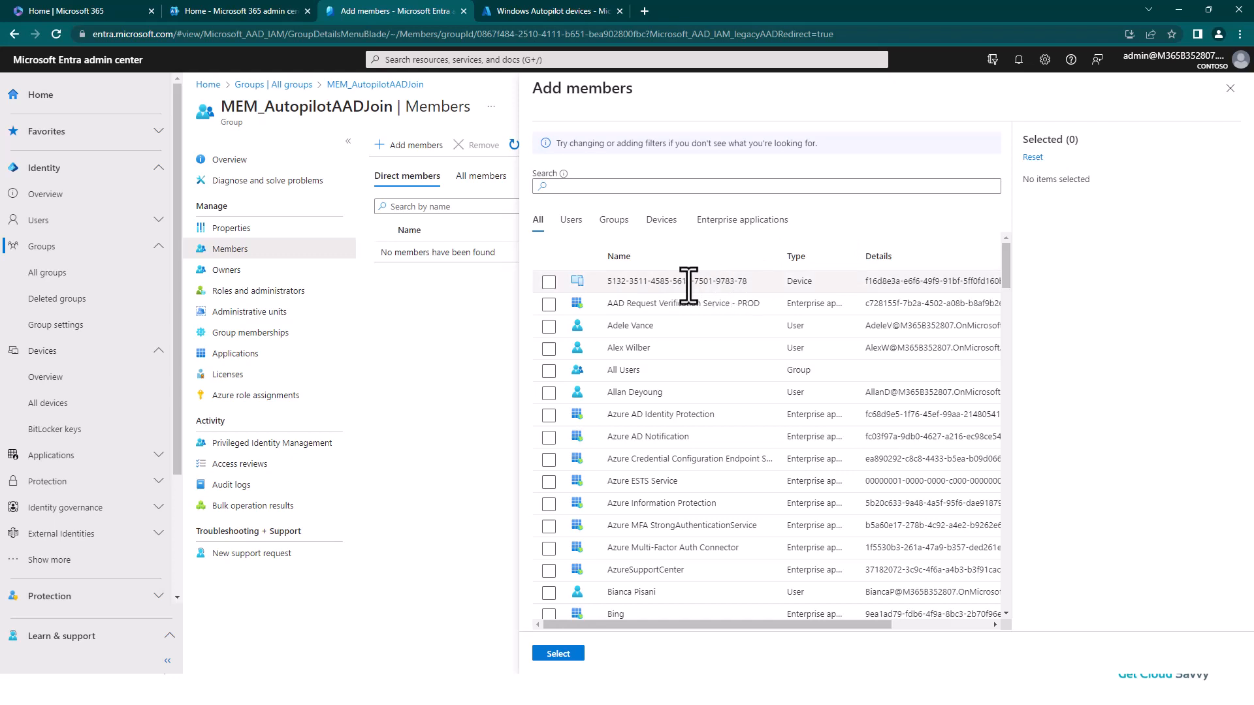
{"action": "left_click", "coordinate": [549, 282]}
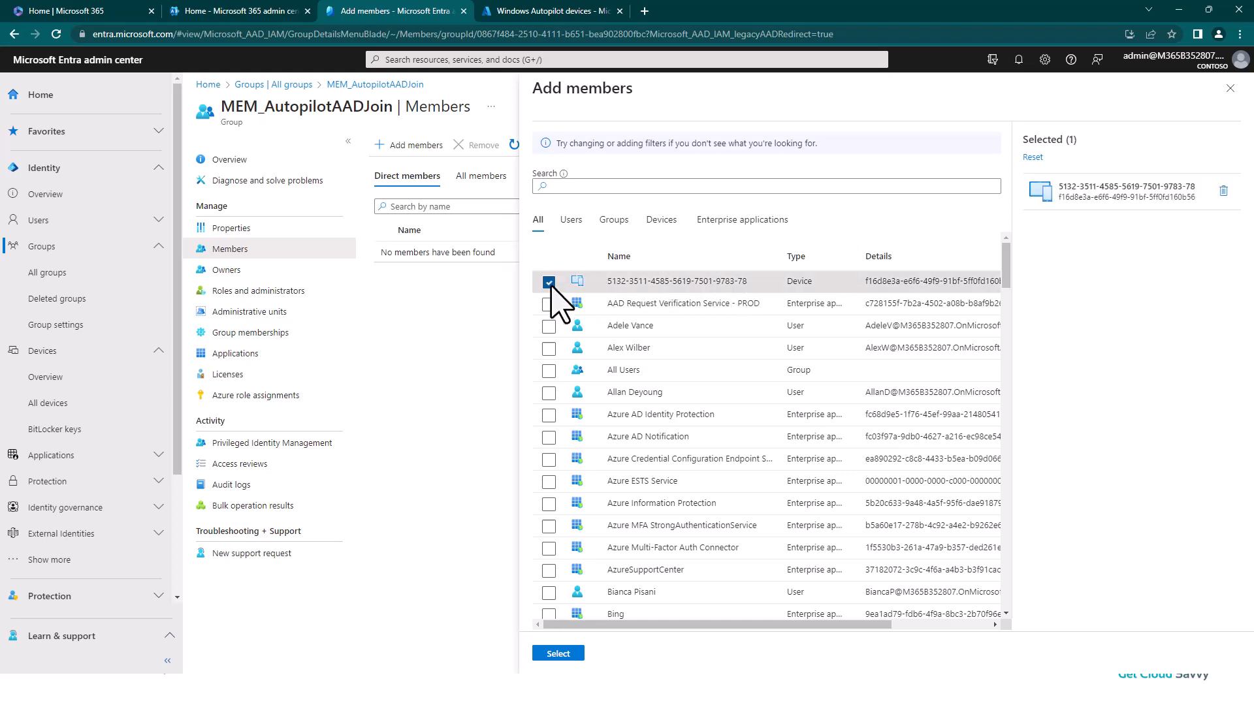
{"action": "left_click", "coordinate": [559, 654]}
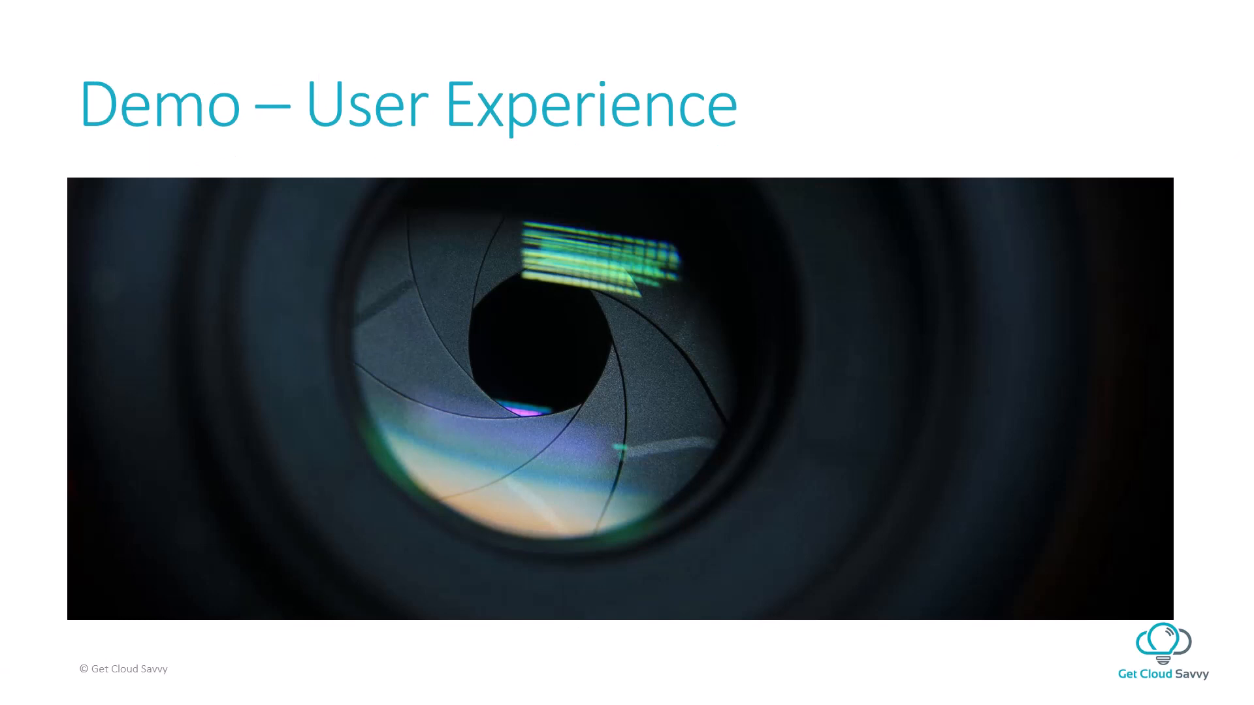
Step: Switch to the test VM's connection window and put it into full screen mode
{"action": "key", "text": "alt+Tab"}
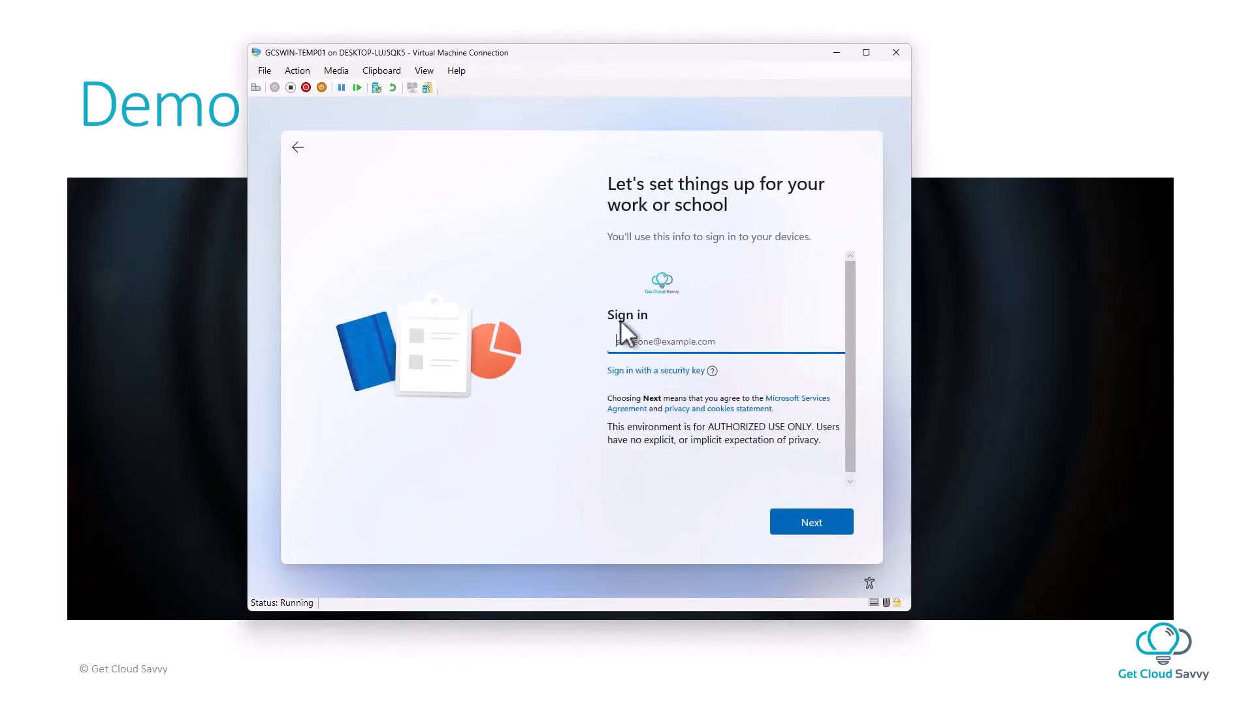
{"action": "left_click", "coordinate": [425, 72]}
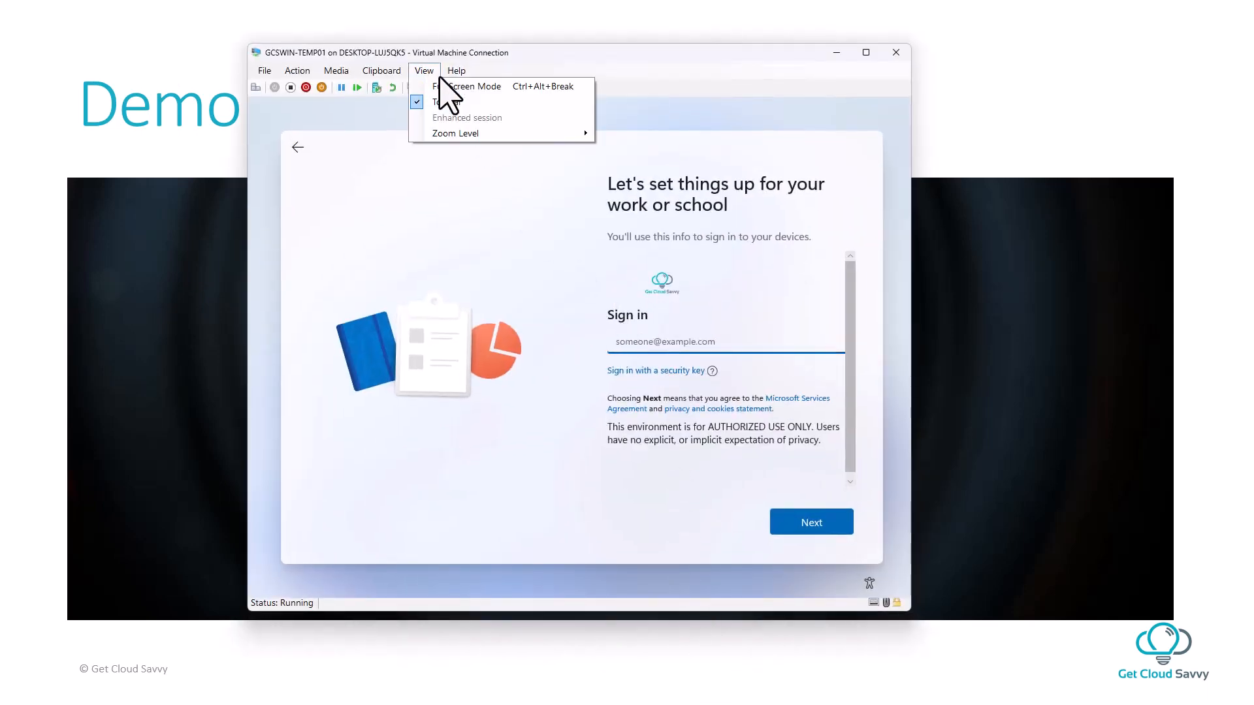
{"action": "left_click", "coordinate": [456, 88]}
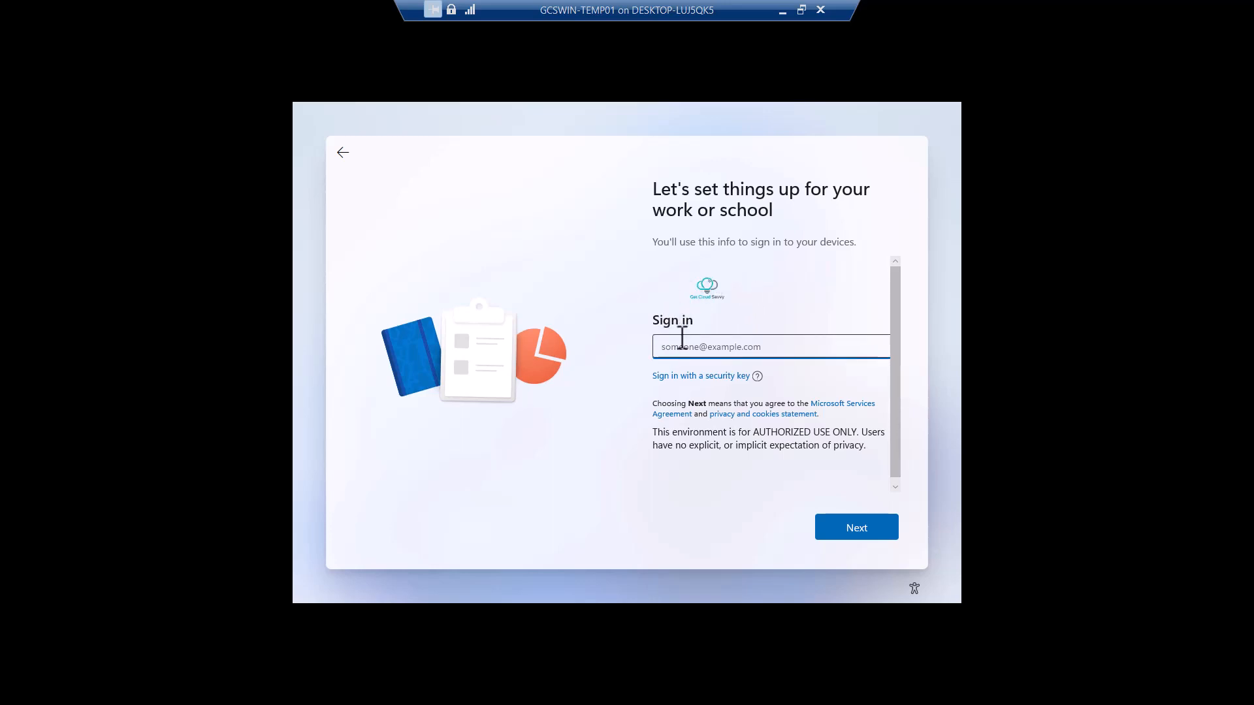
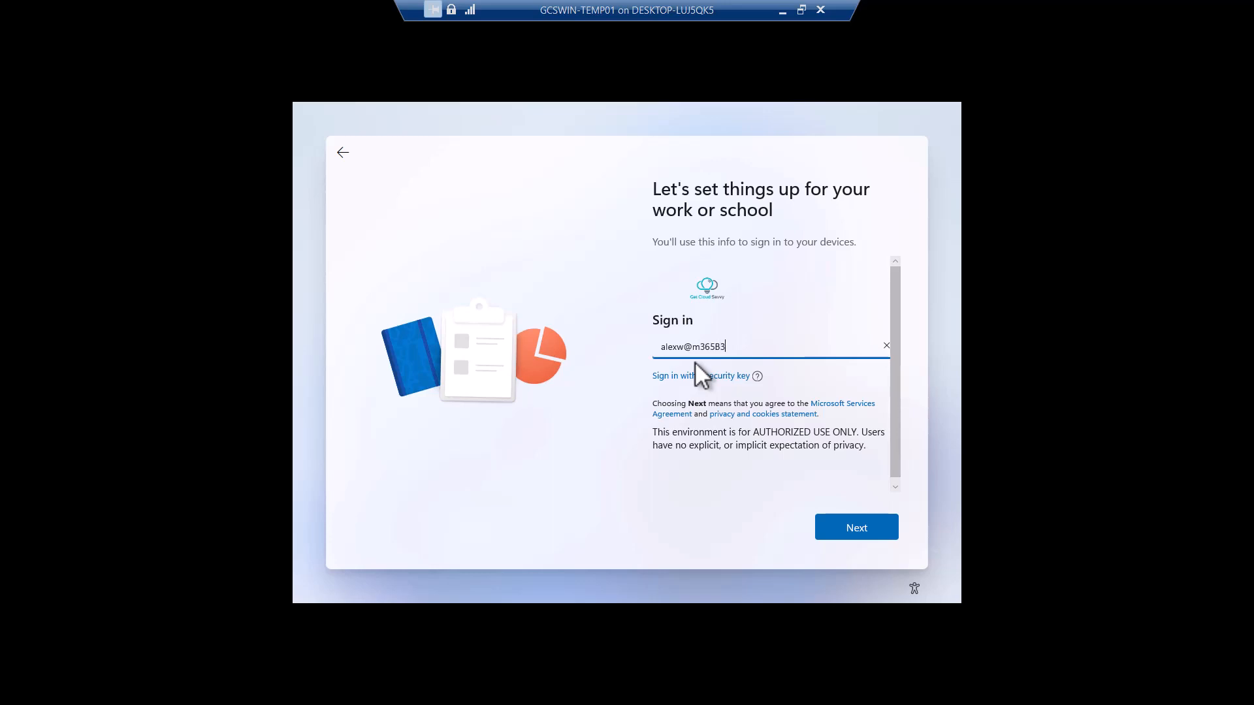
Step: Enter the work account's e-mail address on the Windows setup sign-in screen and continue
{"action": "left_click", "coordinate": [872, 529]}
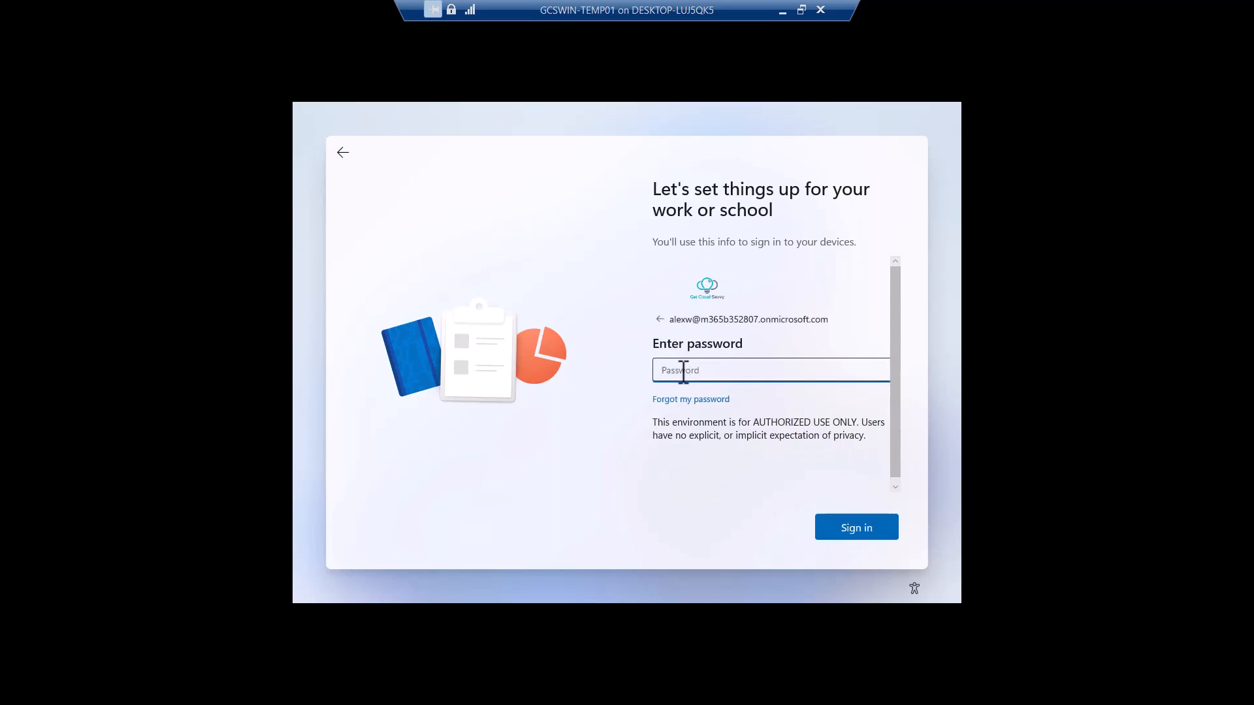
Step: Enter the work account's password and sign in
{"action": "type", "text": "••••••••••••"}
{"action": "key", "text": "Return"}
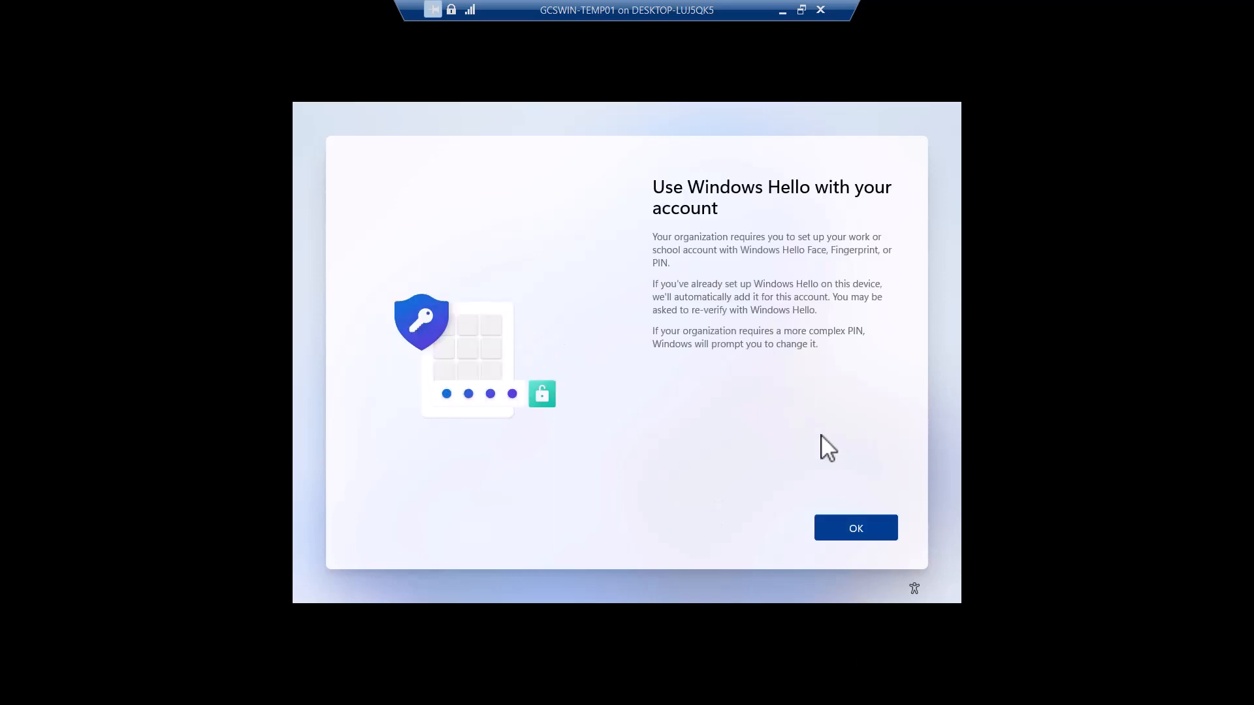
Step: Set up a Windows Hello PIN, entering and confirming it, and finish the setup
{"action": "left_click", "coordinate": [848, 525]}
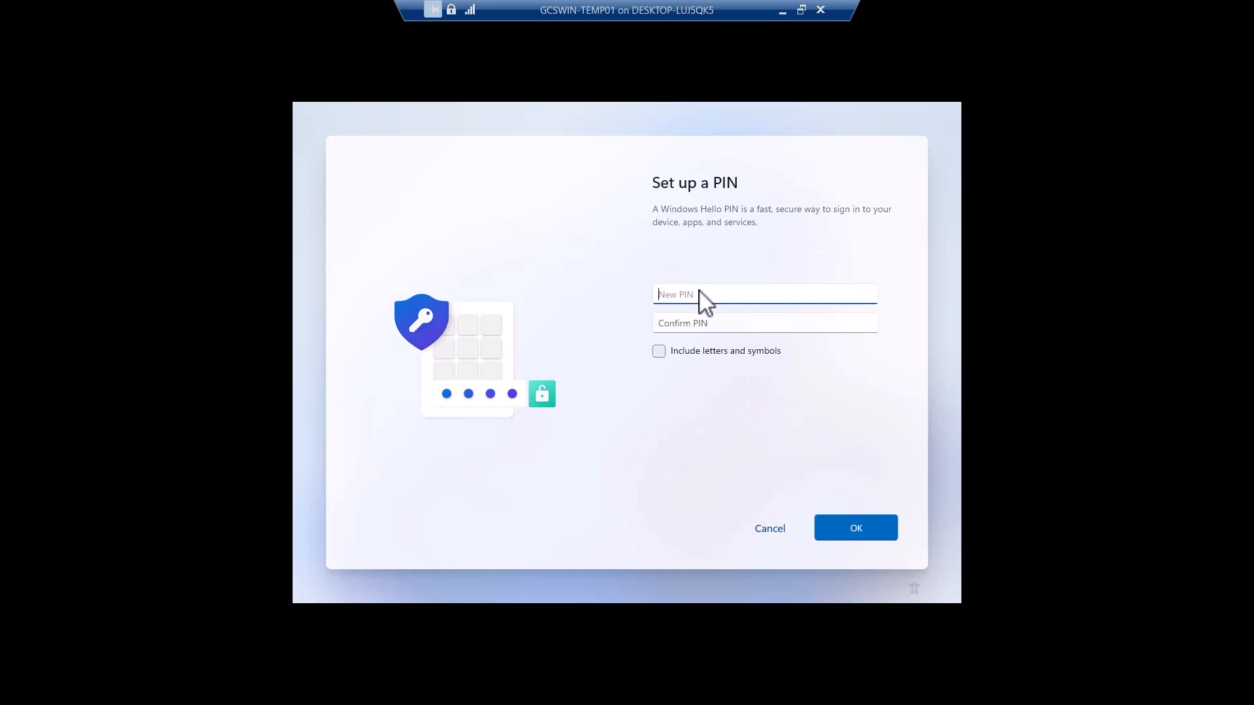
{"action": "type", "text": "123456"}
{"action": "key", "text": "Tab"}
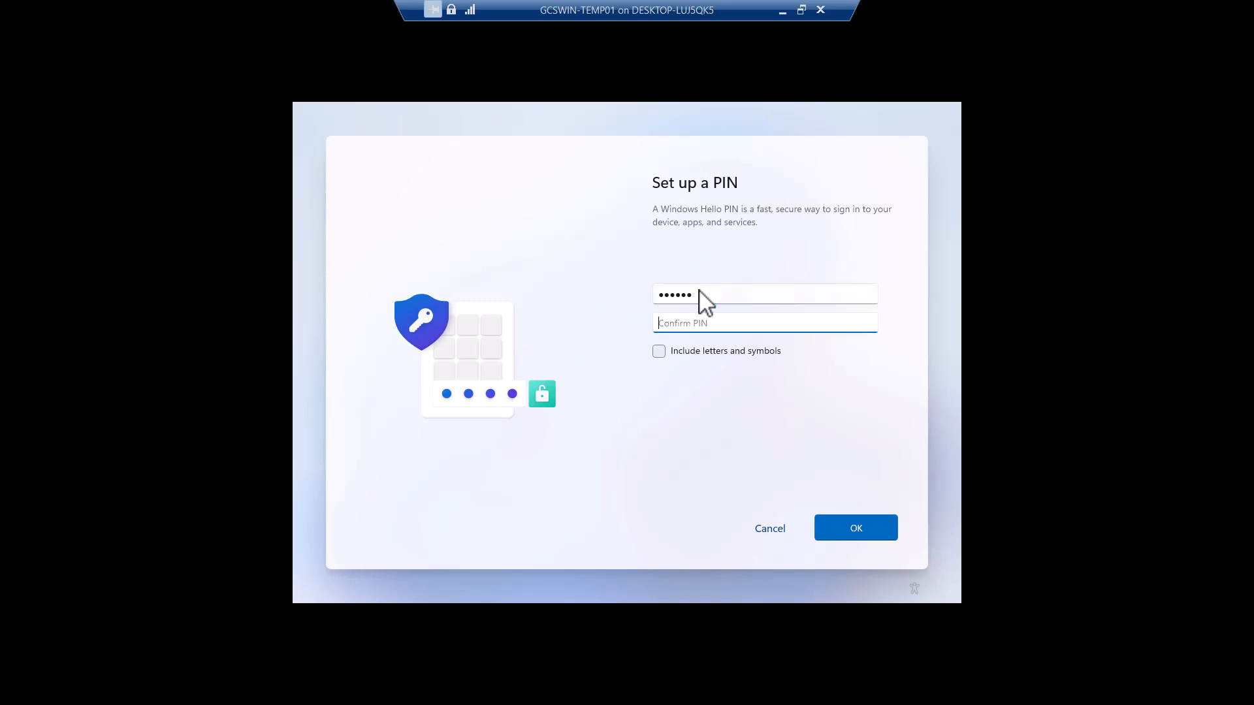
{"action": "type", "text": "123456"}
{"action": "left_click", "coordinate": [851, 526]}
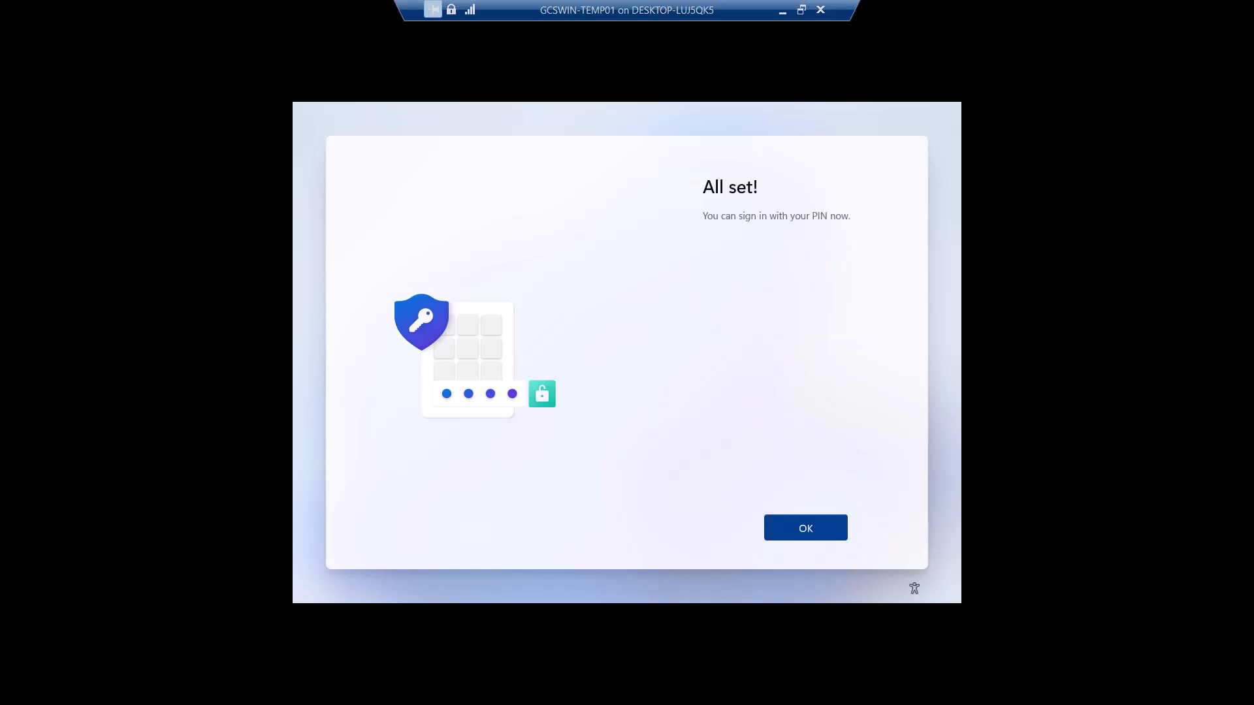
{"action": "left_click", "coordinate": [805, 529]}
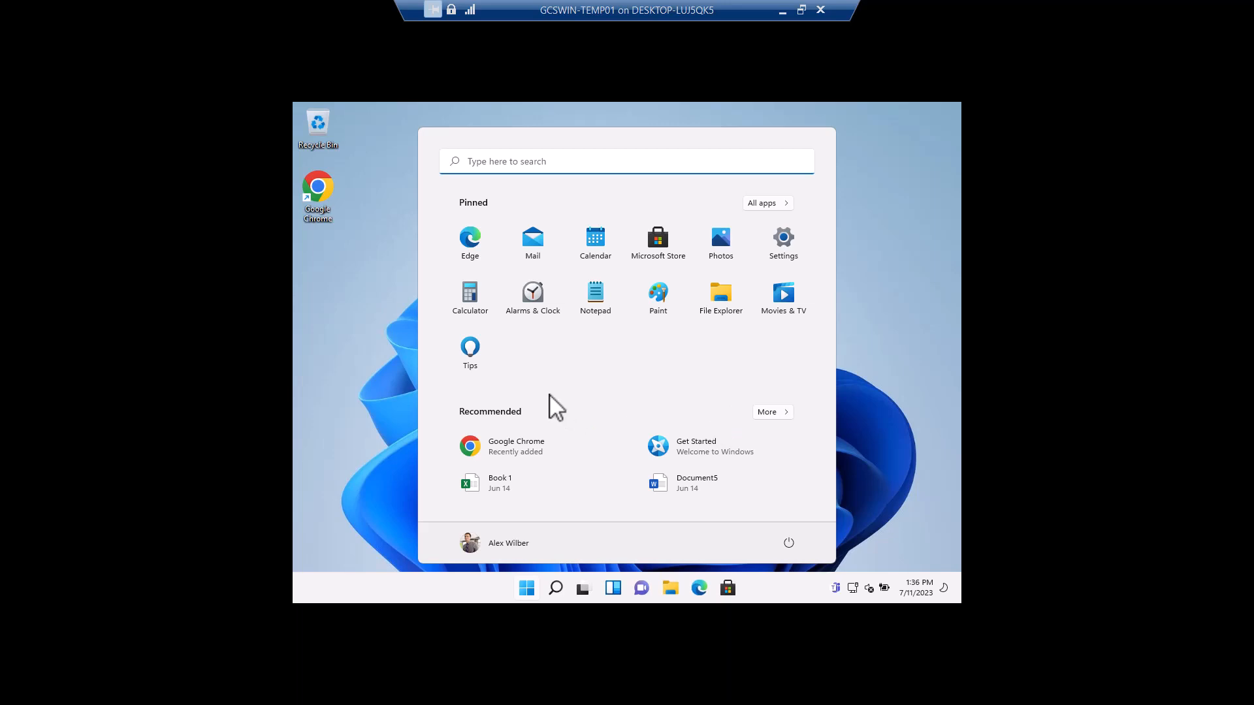
Step: Open Edge, complete its first-run welcome setup, and close the extra welcome tab
{"action": "left_click", "coordinate": [353, 345]}
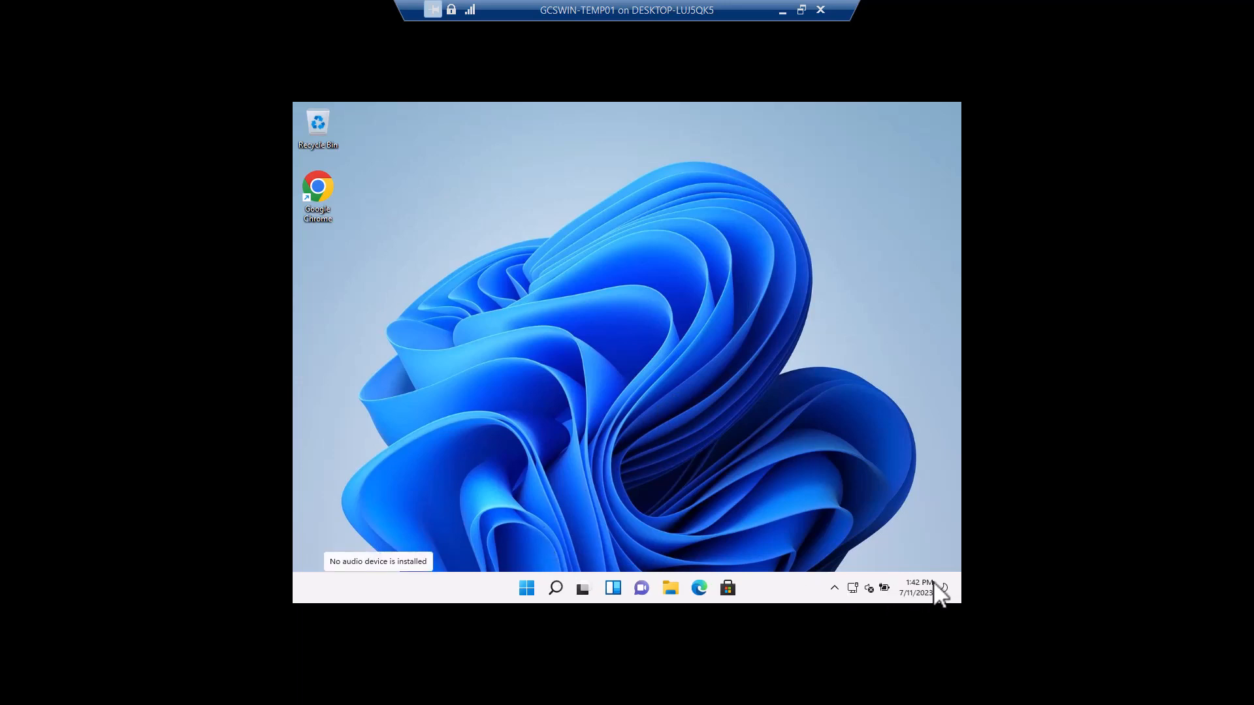
{"action": "left_click", "coordinate": [528, 591]}
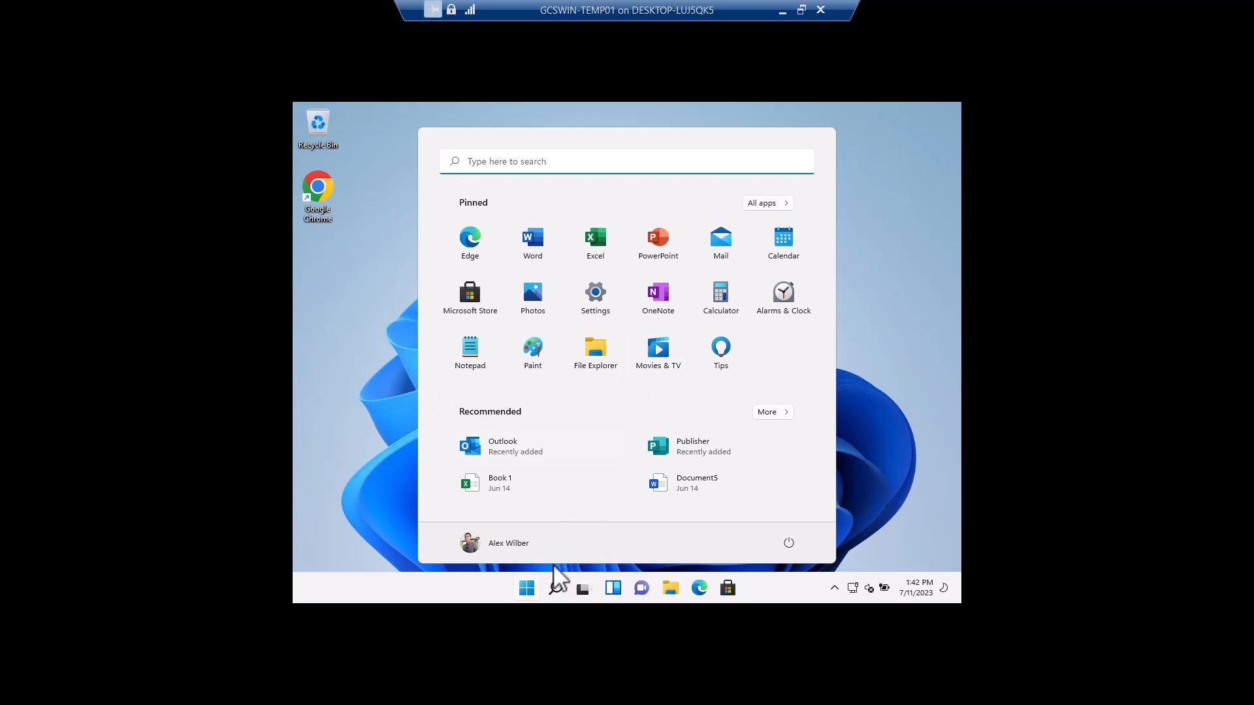
{"action": "left_click", "coordinate": [699, 588]}
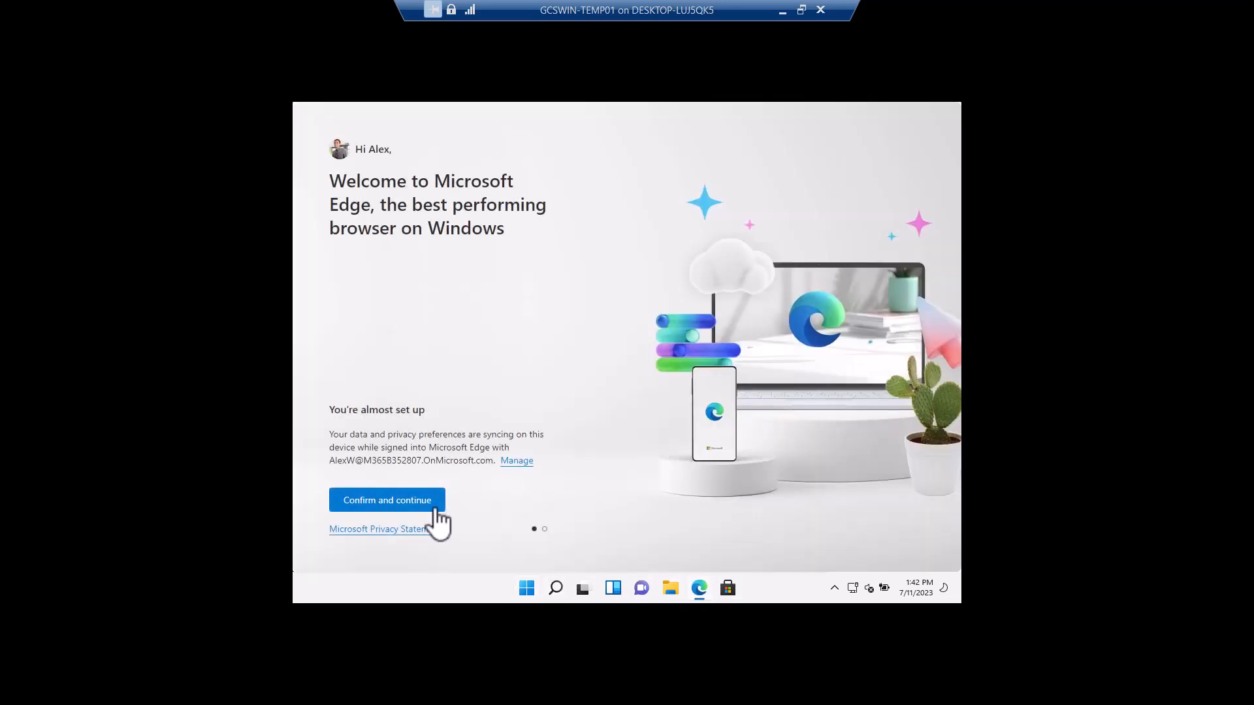
{"action": "left_click", "coordinate": [424, 506]}
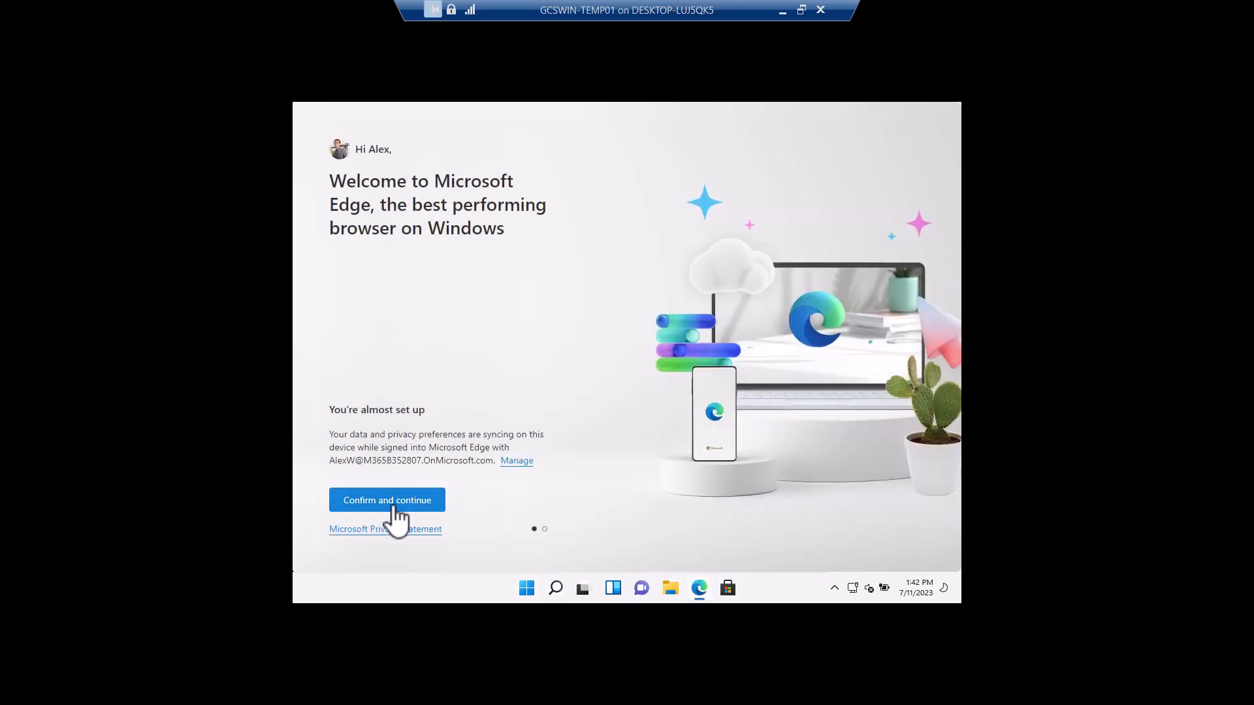
{"action": "left_click", "coordinate": [367, 520]}
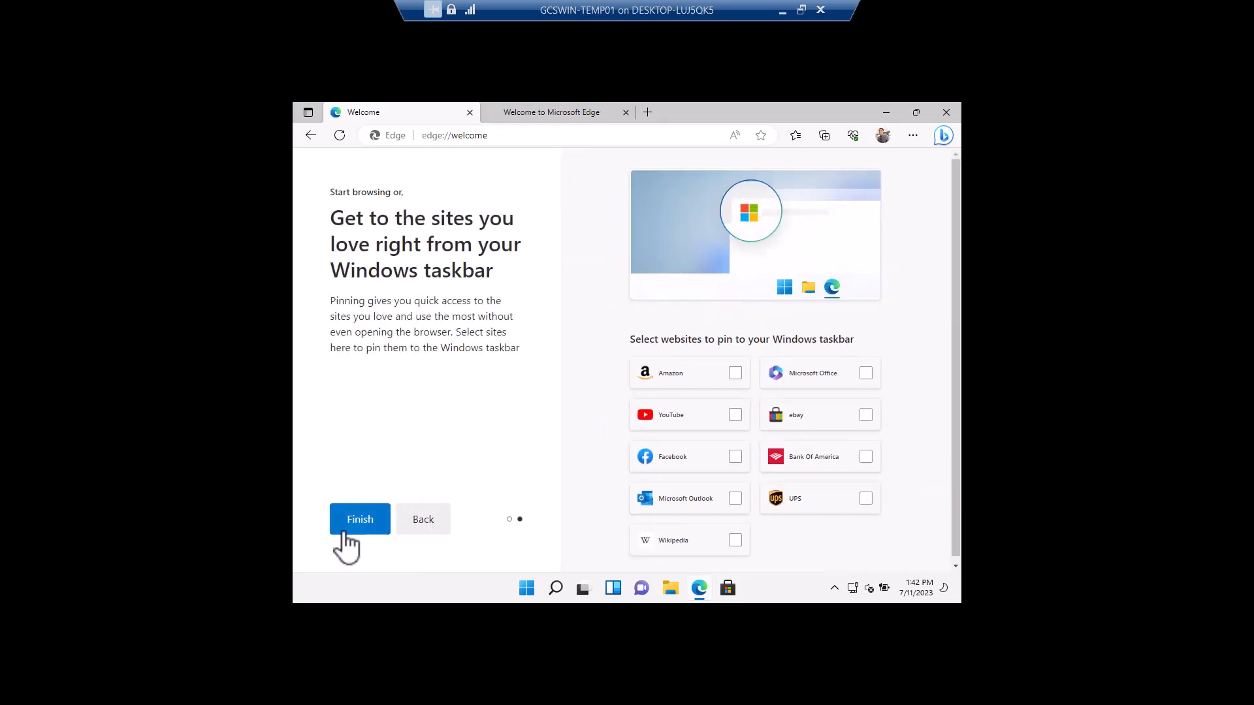
{"action": "left_click", "coordinate": [359, 531]}
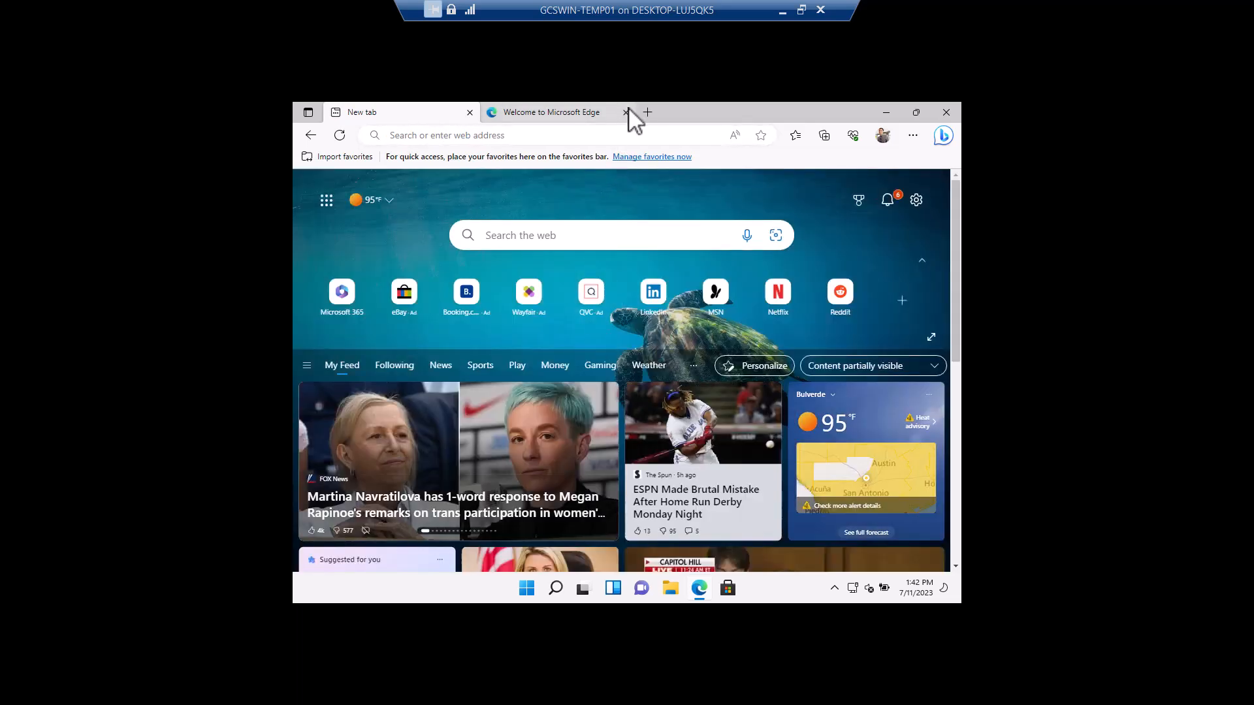
{"action": "left_click", "coordinate": [627, 113]}
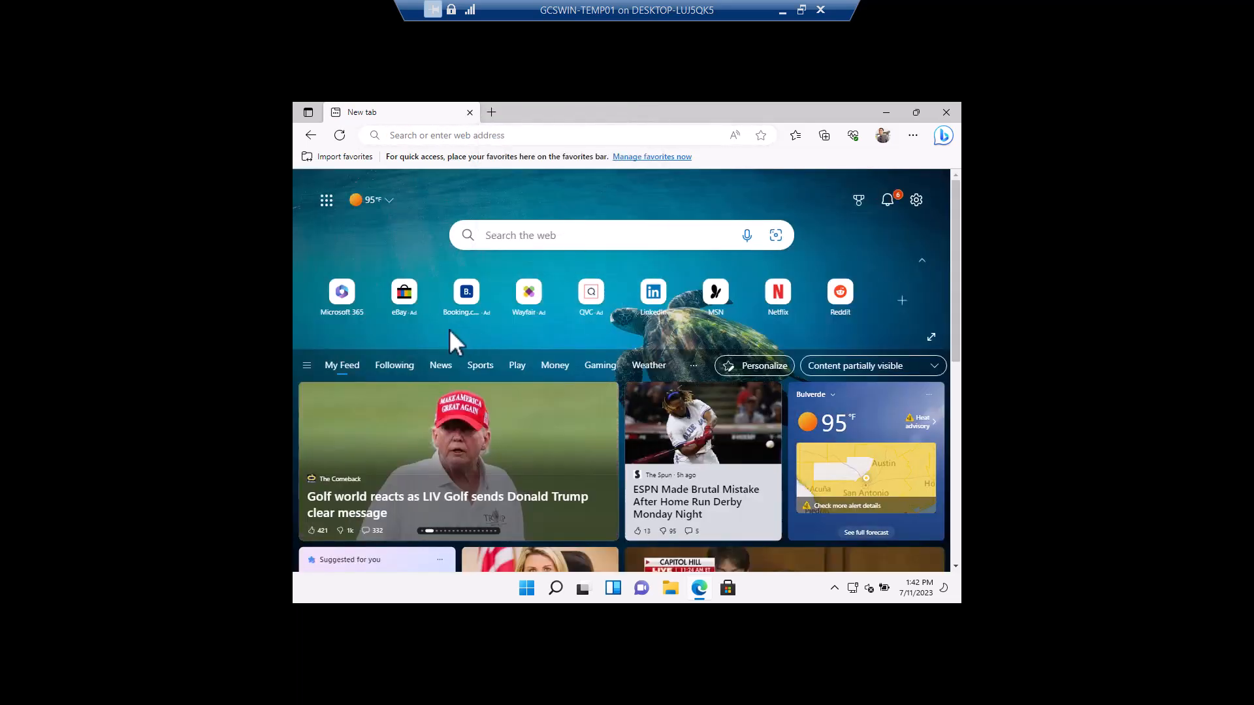
Step: Open Microsoft 365 from the new tab page and sign in
{"action": "left_click", "coordinate": [345, 304]}
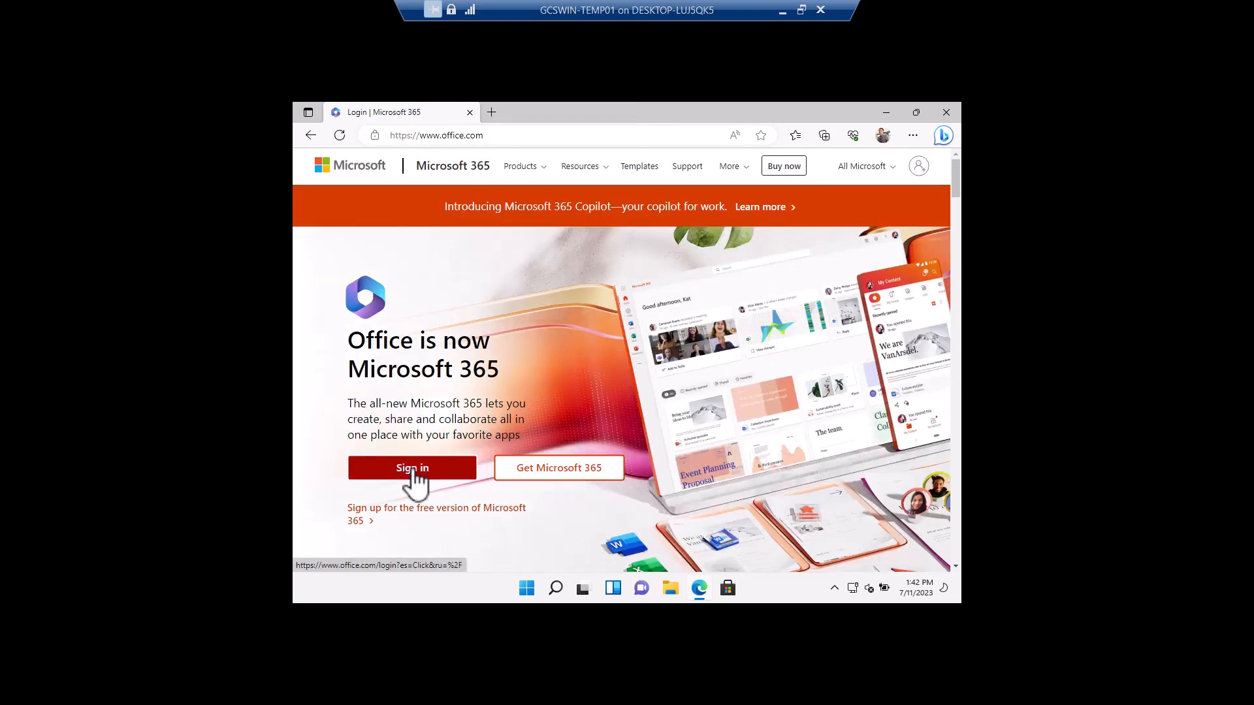
{"action": "left_click", "coordinate": [413, 469]}
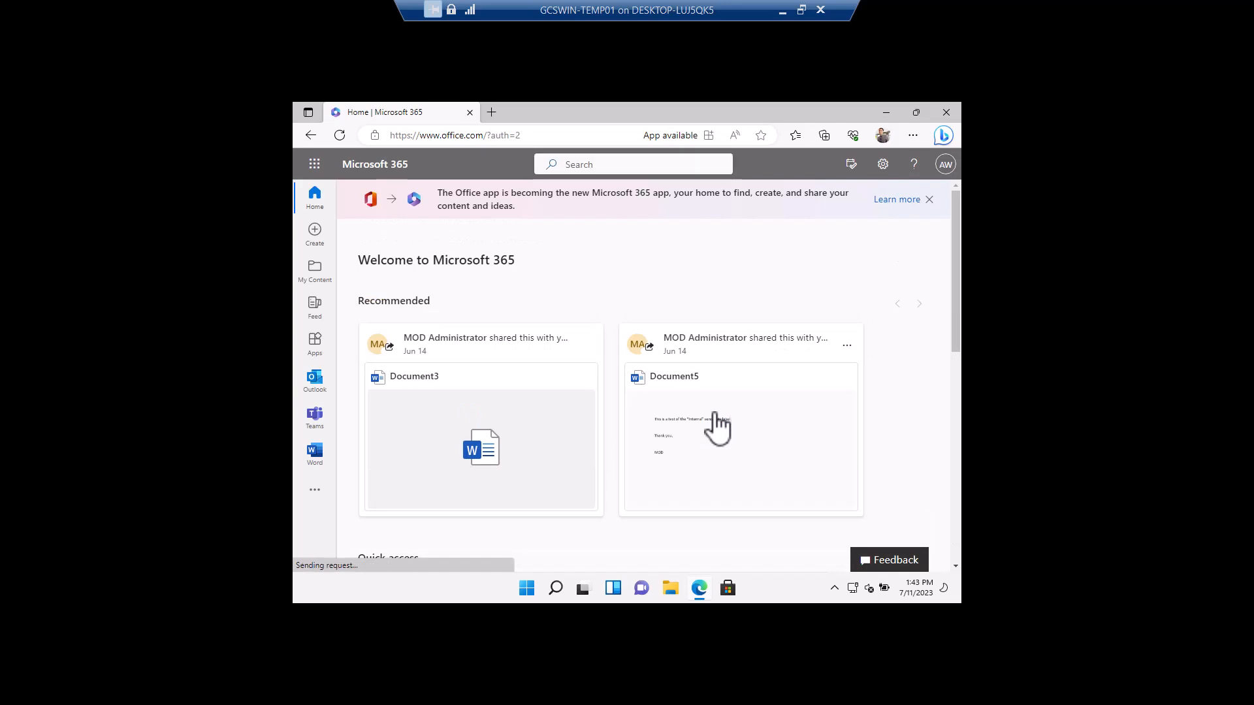
Step: Launch Word from the Start menu, dismiss its privacy notice, and minimize Word and the browser
{"action": "left_click", "coordinate": [527, 594]}
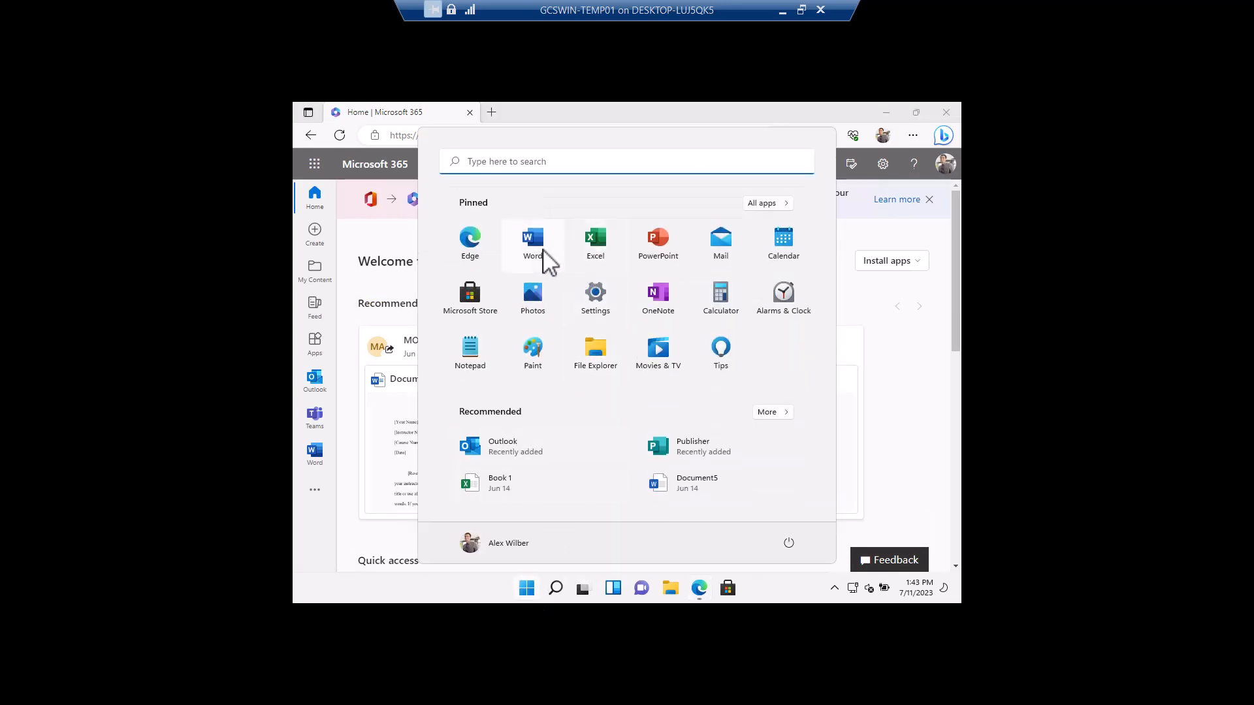
{"action": "left_click", "coordinate": [542, 255]}
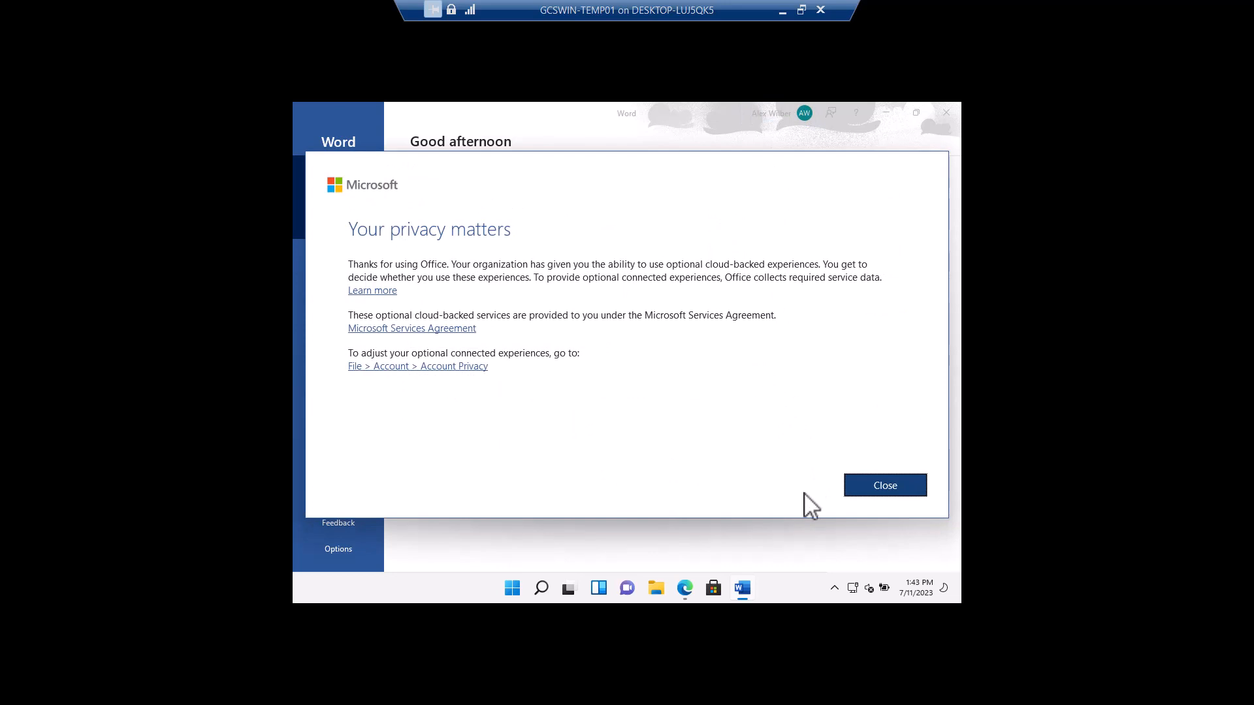
{"action": "left_click", "coordinate": [910, 500]}
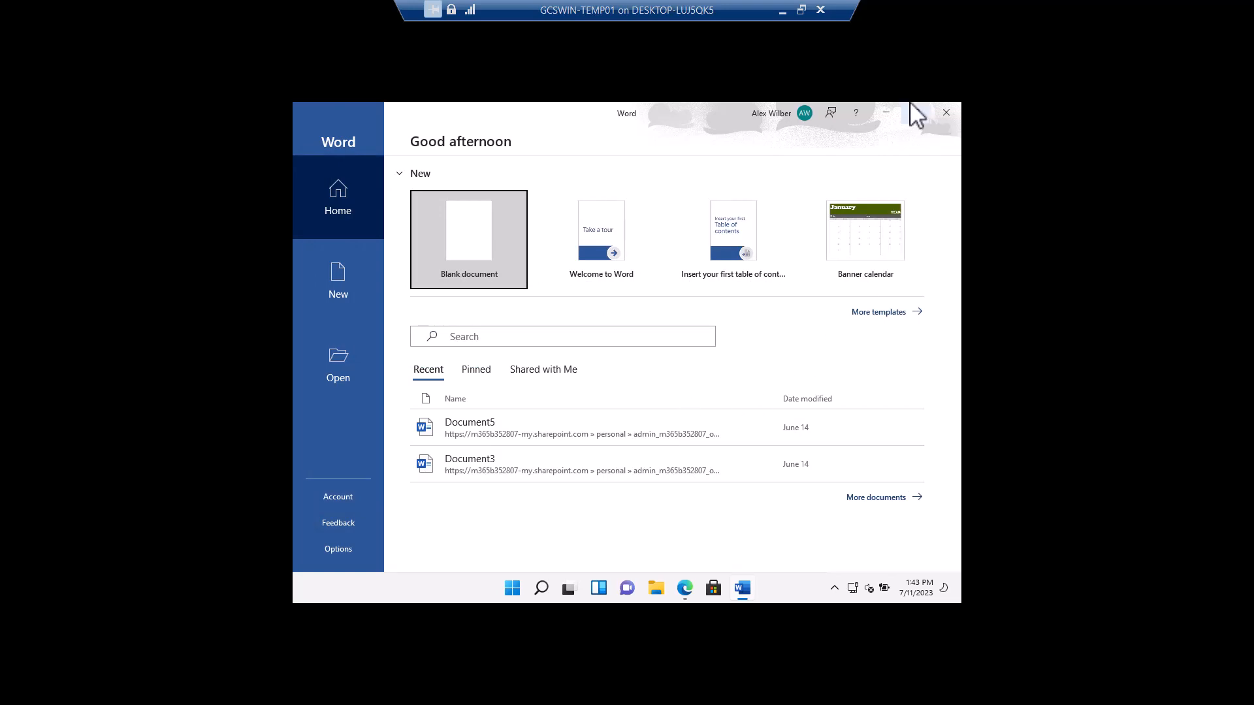
{"action": "left_click", "coordinate": [889, 112]}
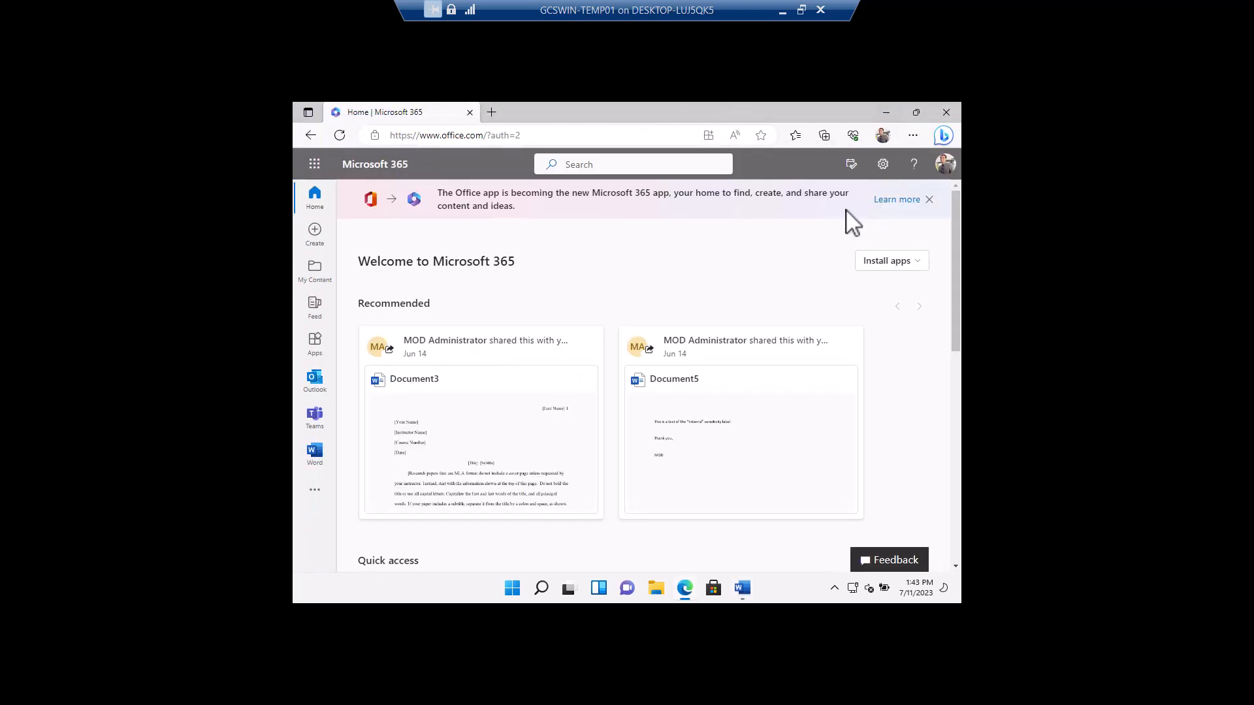
{"action": "left_click", "coordinate": [889, 113]}
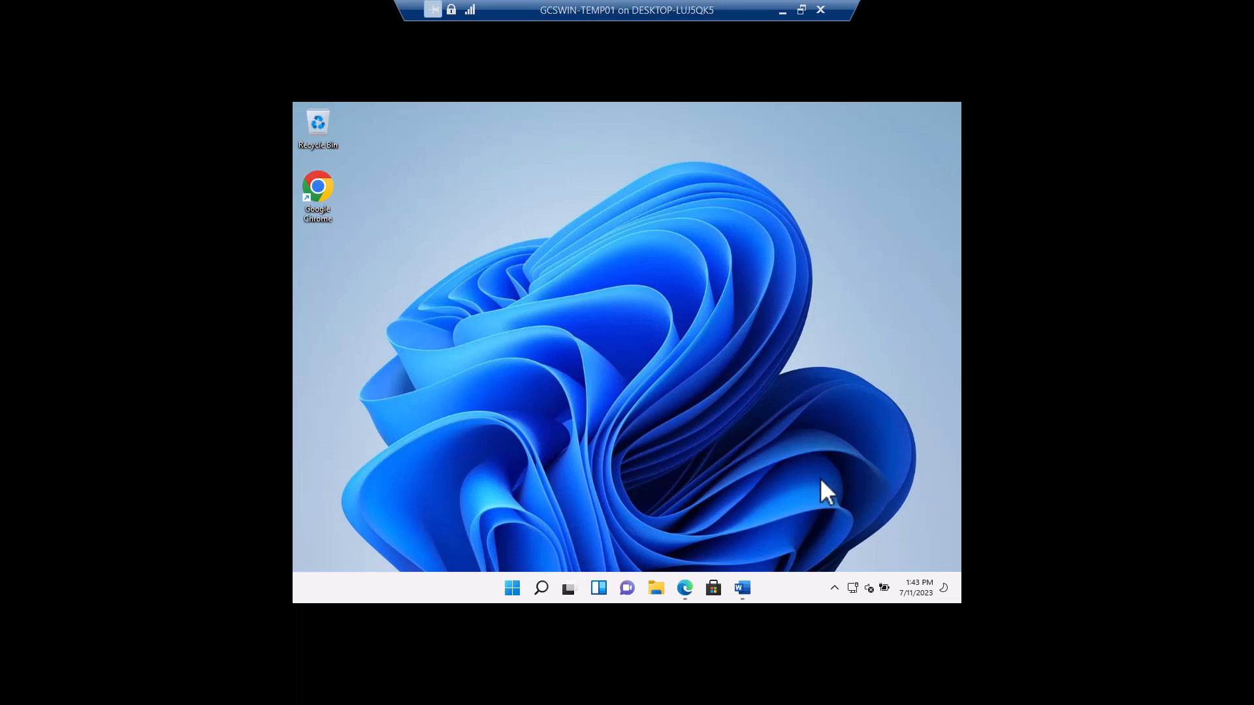
Step: Search the Start menu for OneDrive, open it to review the synced files, and close the window
{"action": "left_click", "coordinate": [834, 588]}
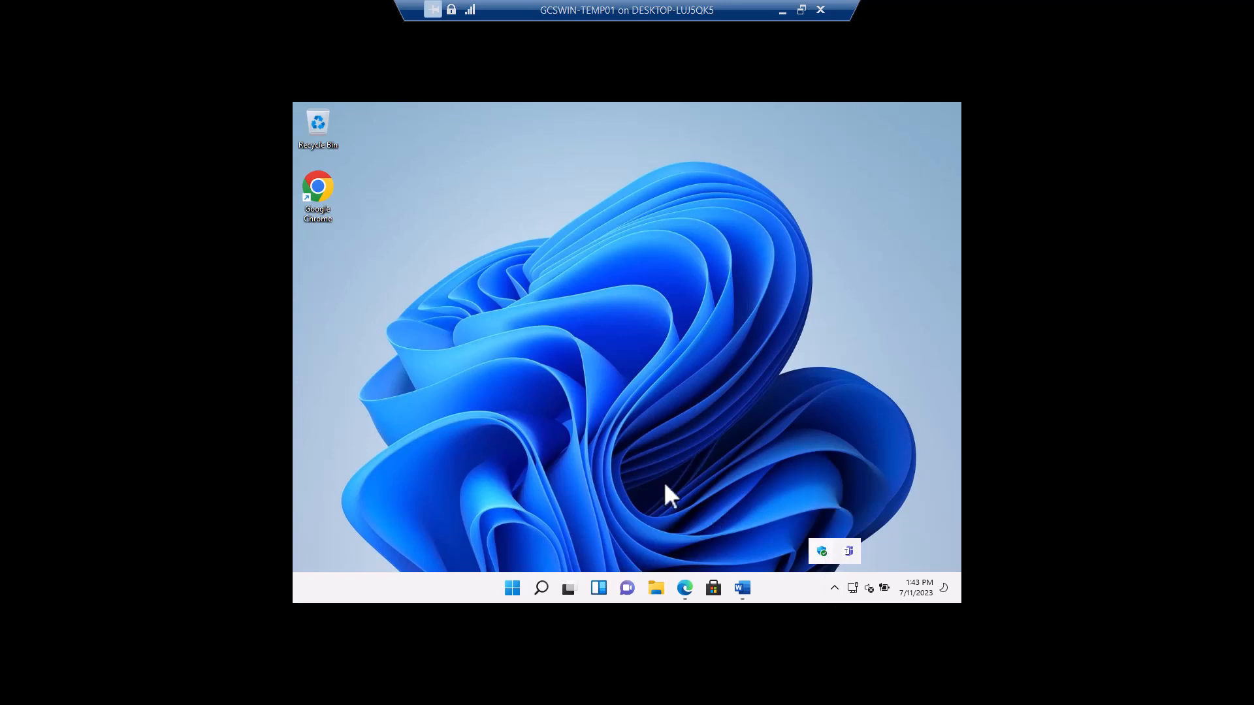
{"action": "left_click", "coordinate": [514, 589]}
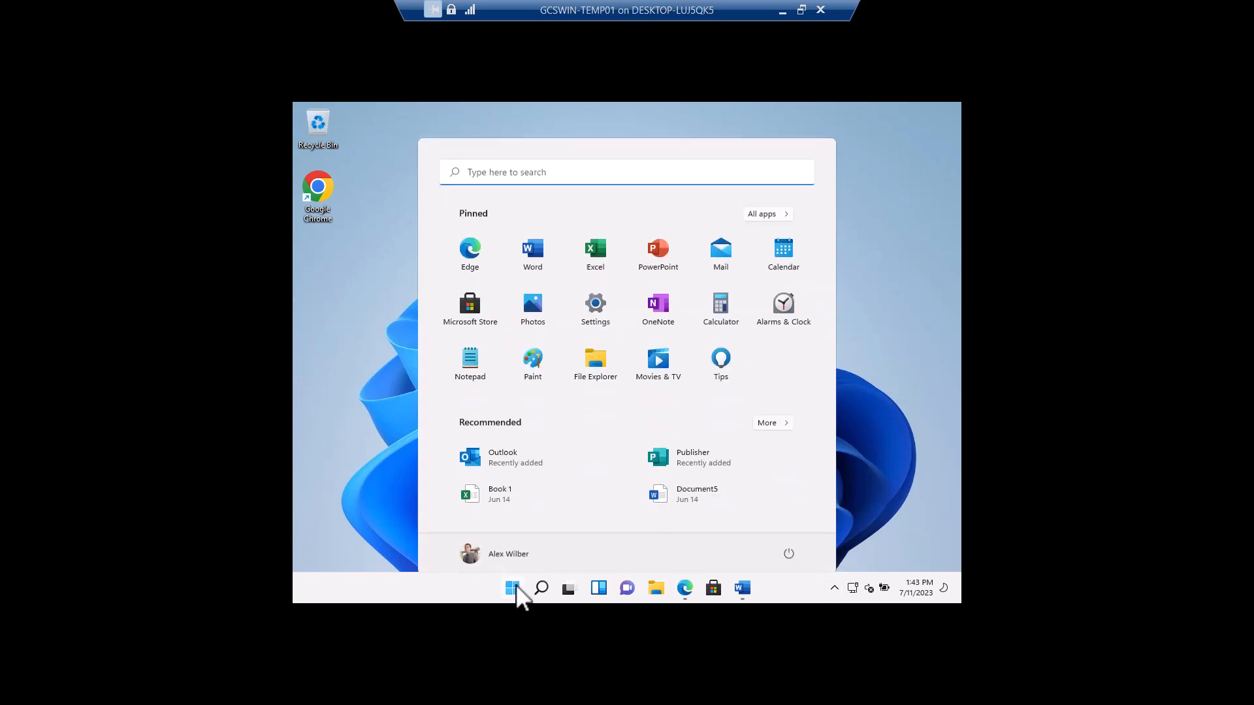
{"action": "type", "text": "one"}
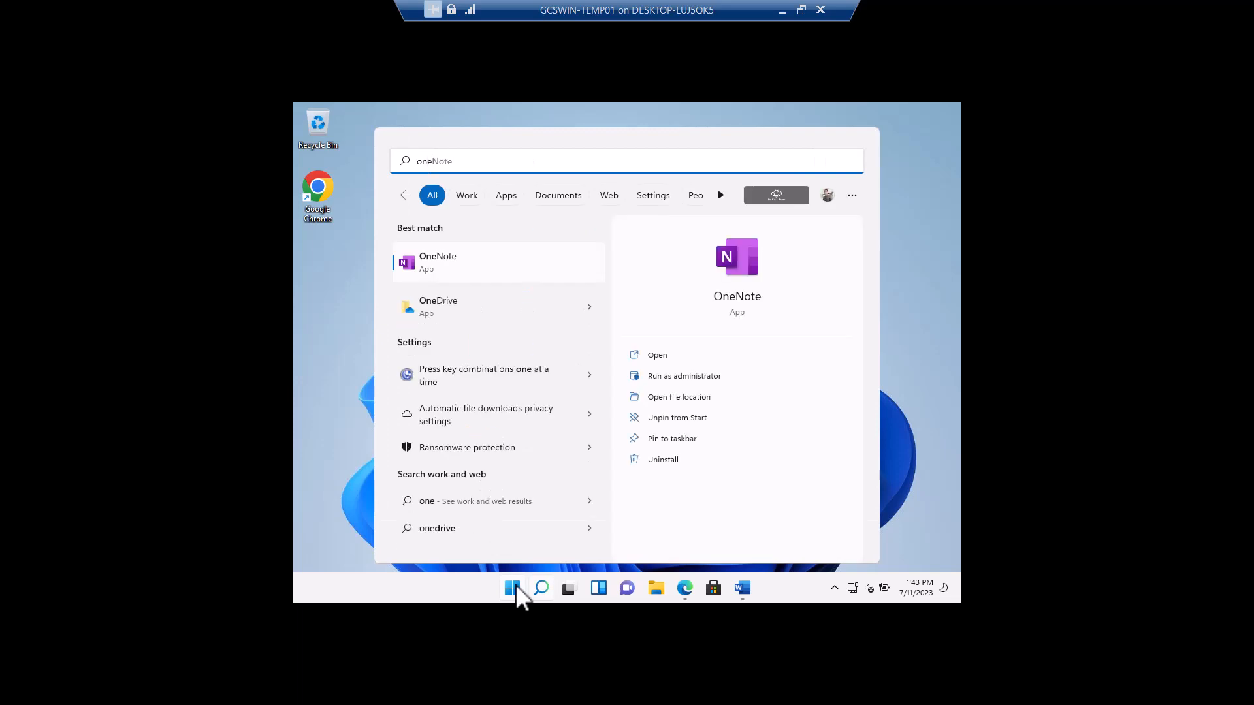
{"action": "type", "text": "d"}
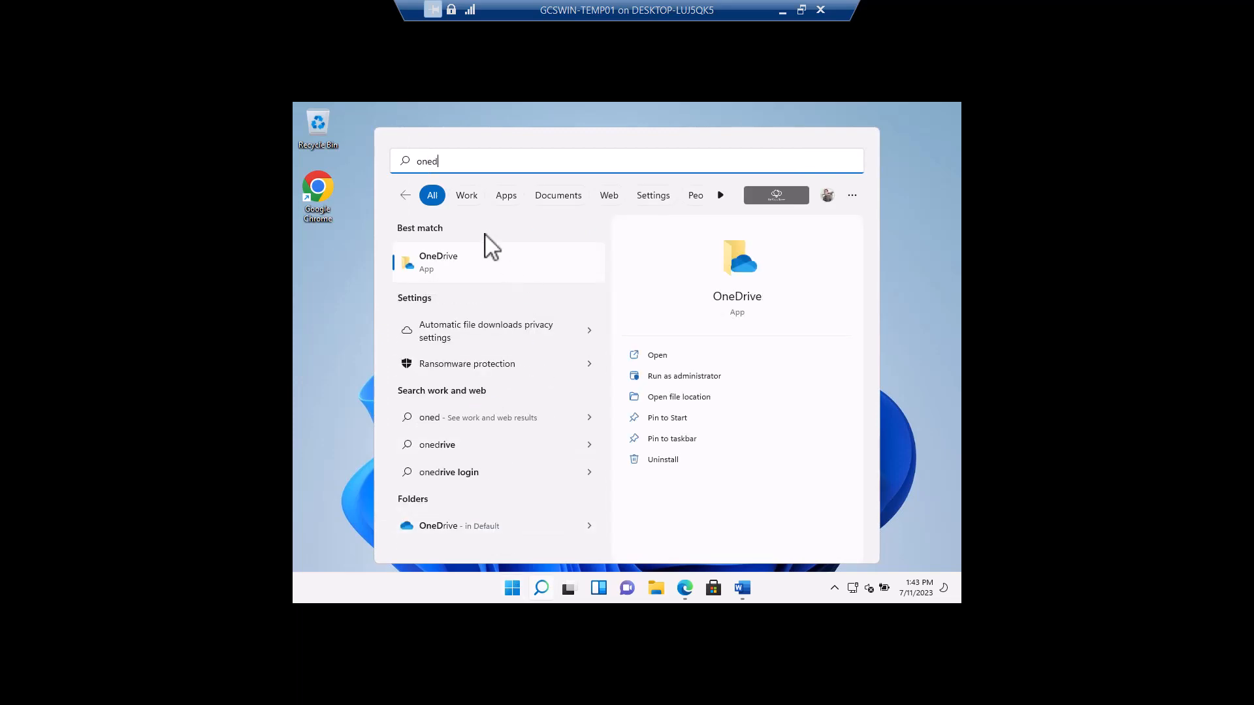
{"action": "left_click", "coordinate": [447, 269]}
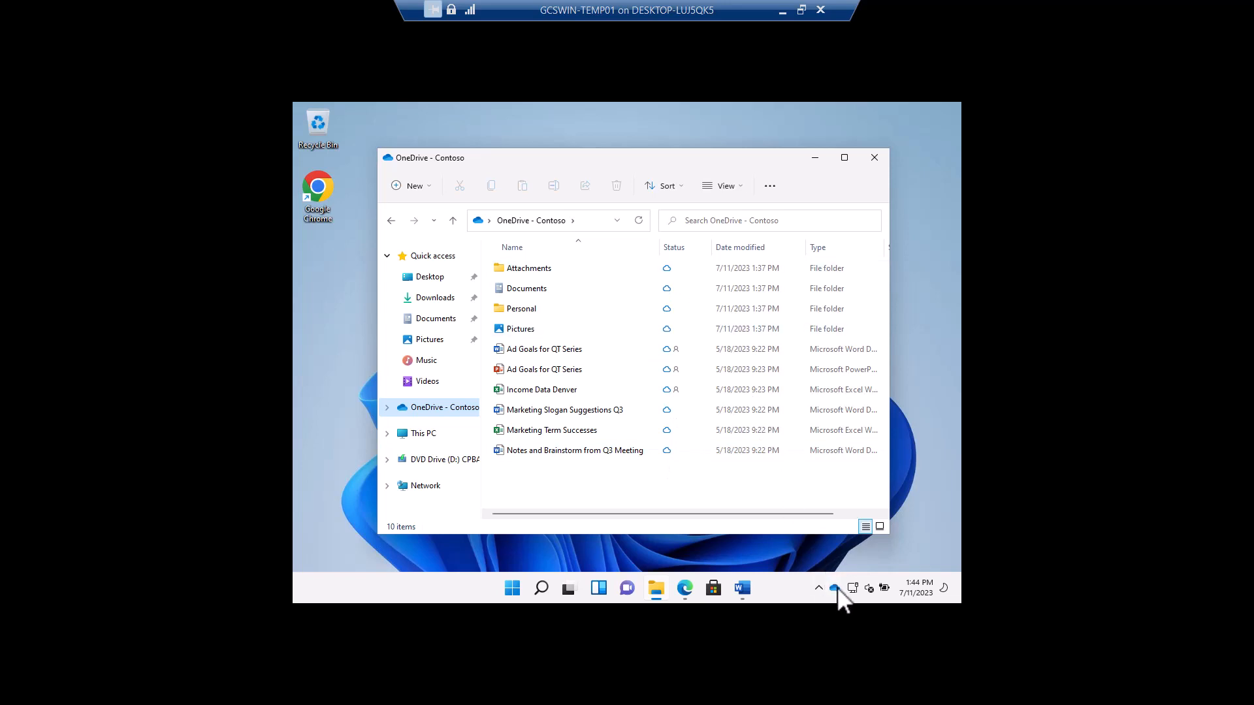
{"action": "mouse_move", "coordinate": [835, 589]}
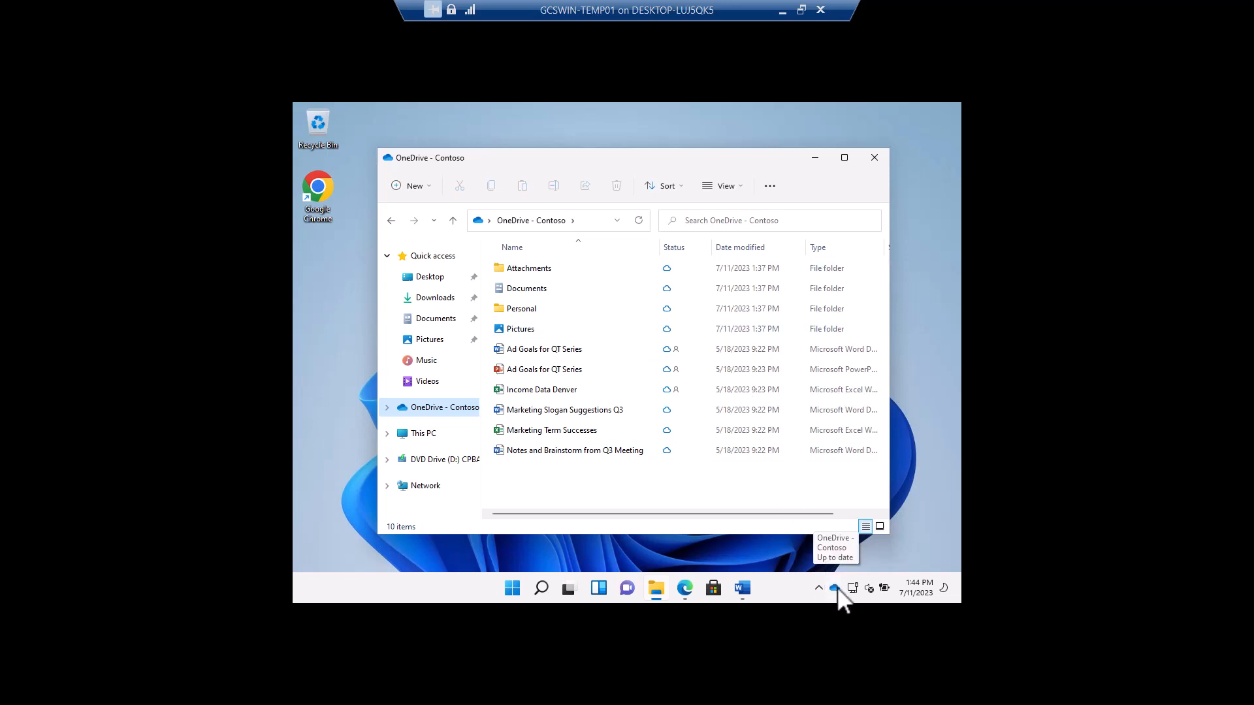
{"action": "left_click", "coordinate": [875, 160]}
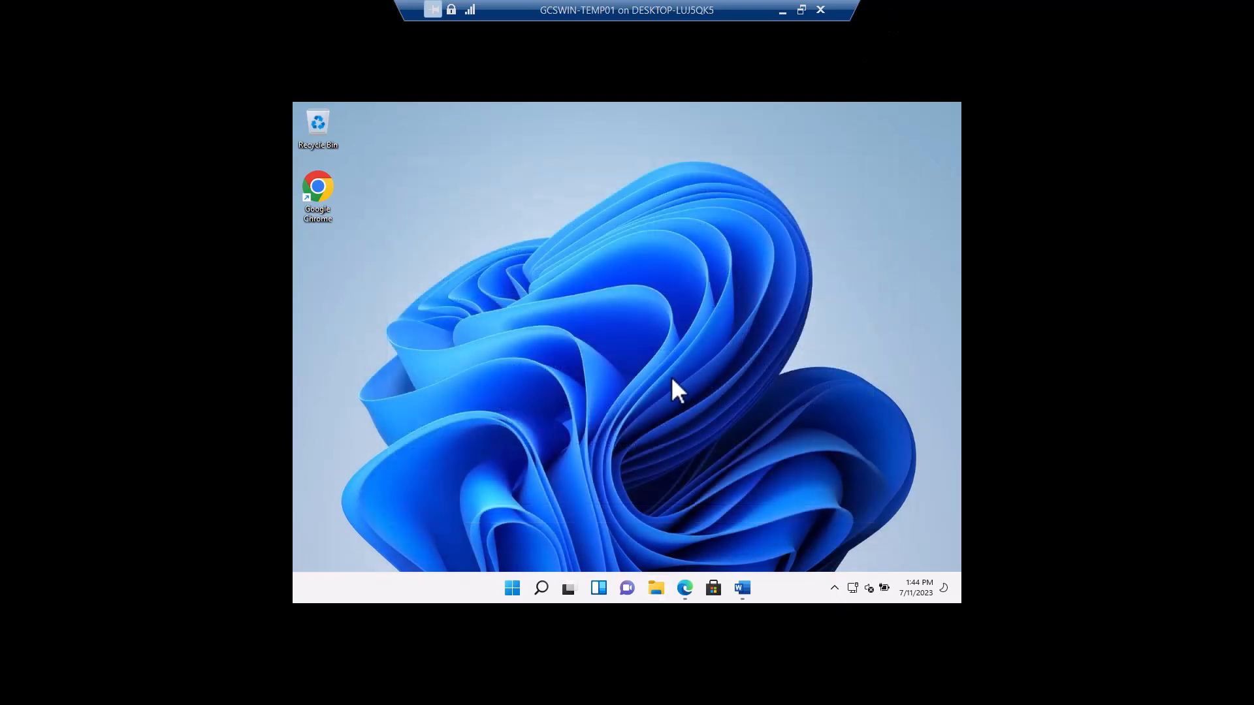